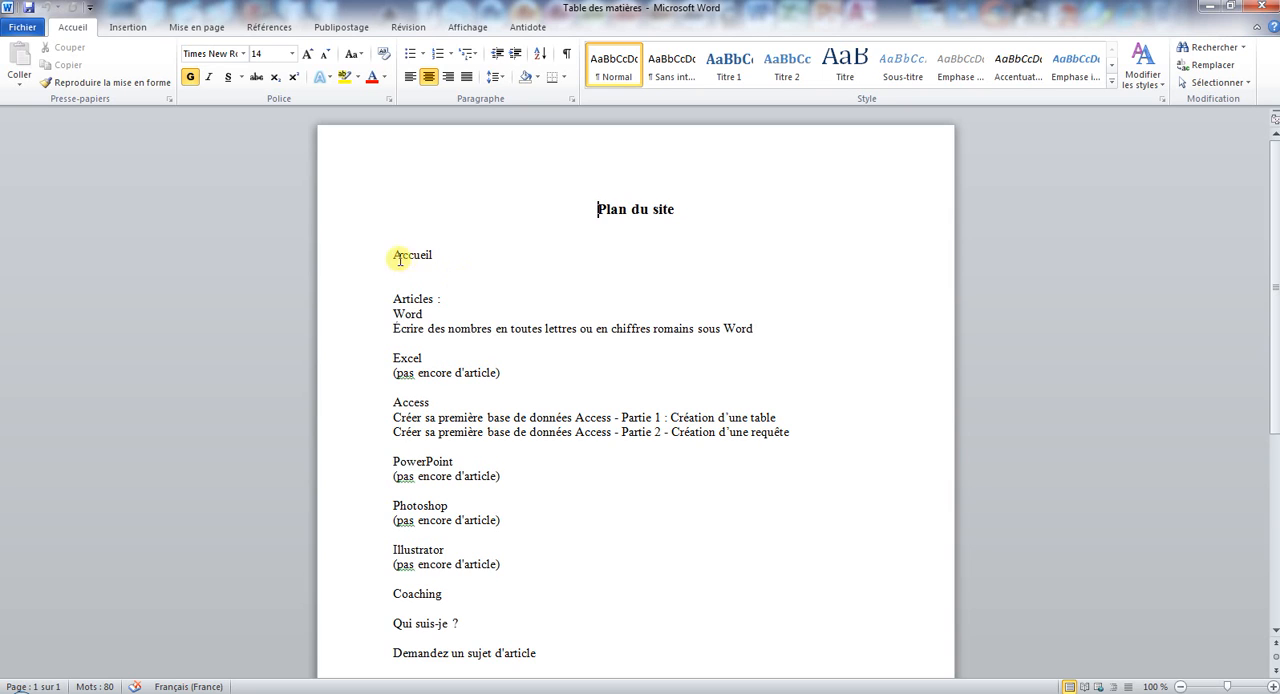
Apply the Titre 1 style to the Accueil and Articles lines and to every section line from Coaching through Mentions légales.
click(368, 262)
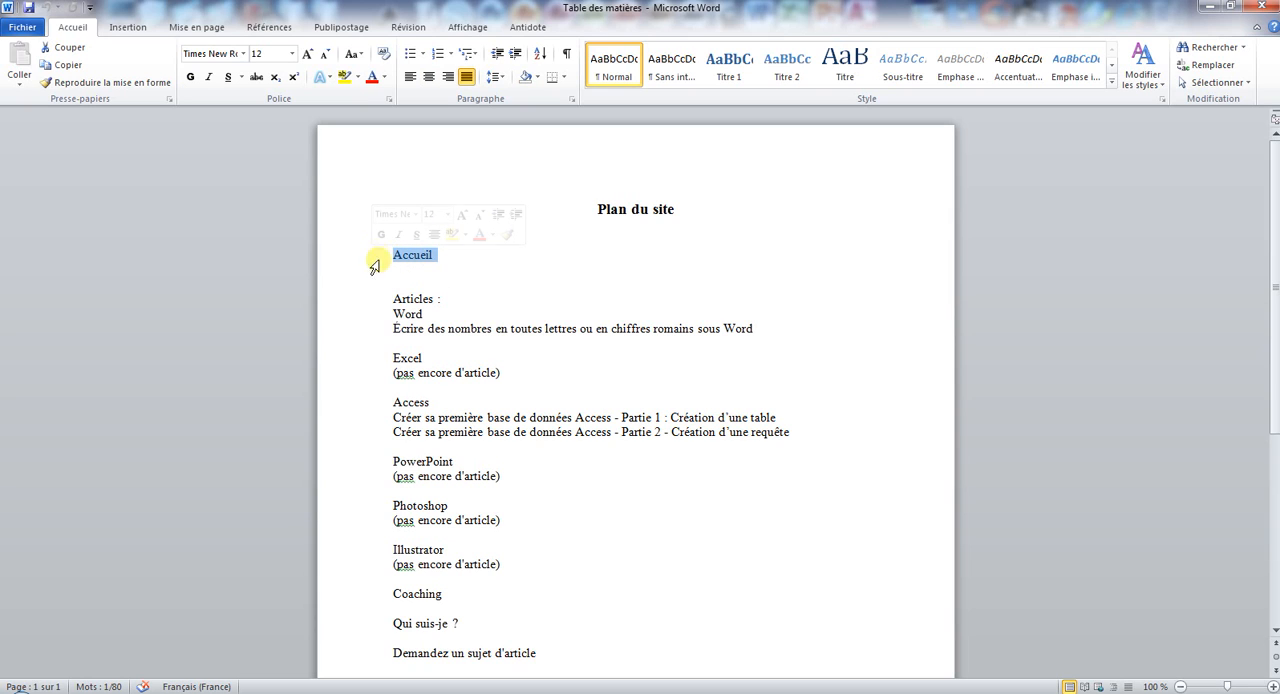
ctrl+click(375, 300)
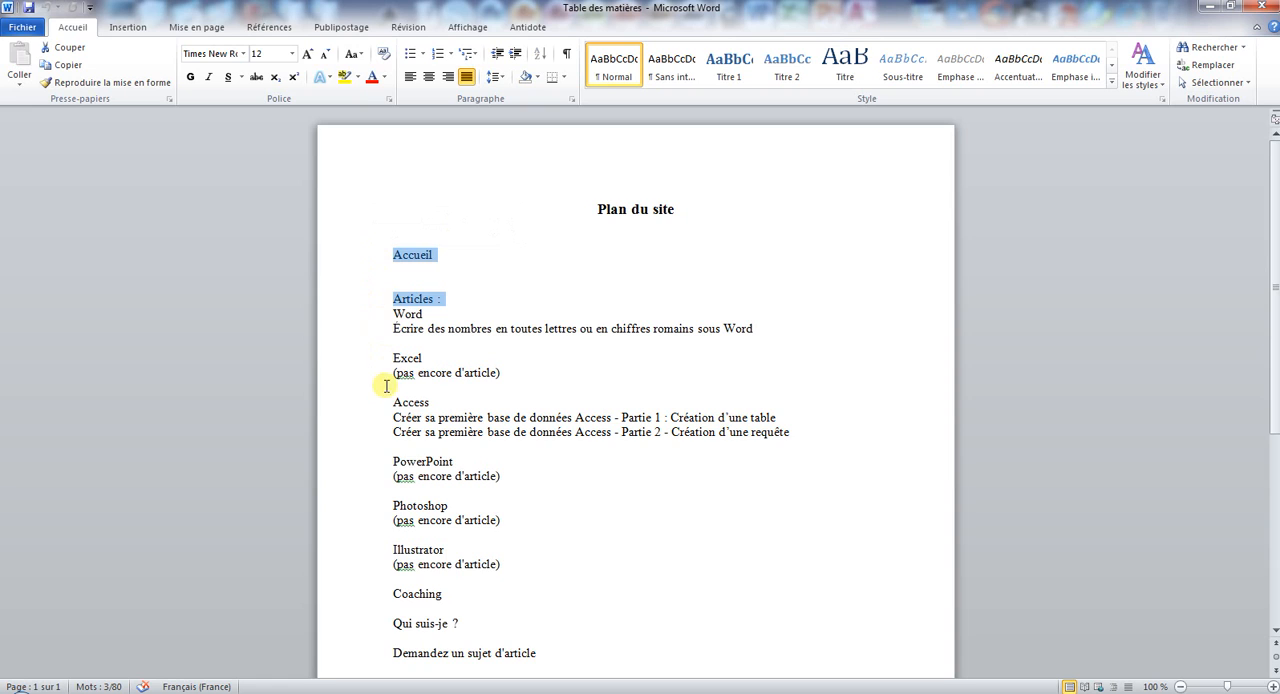
scroll(388, 470, down, 5)
ctrl+click(360, 366)
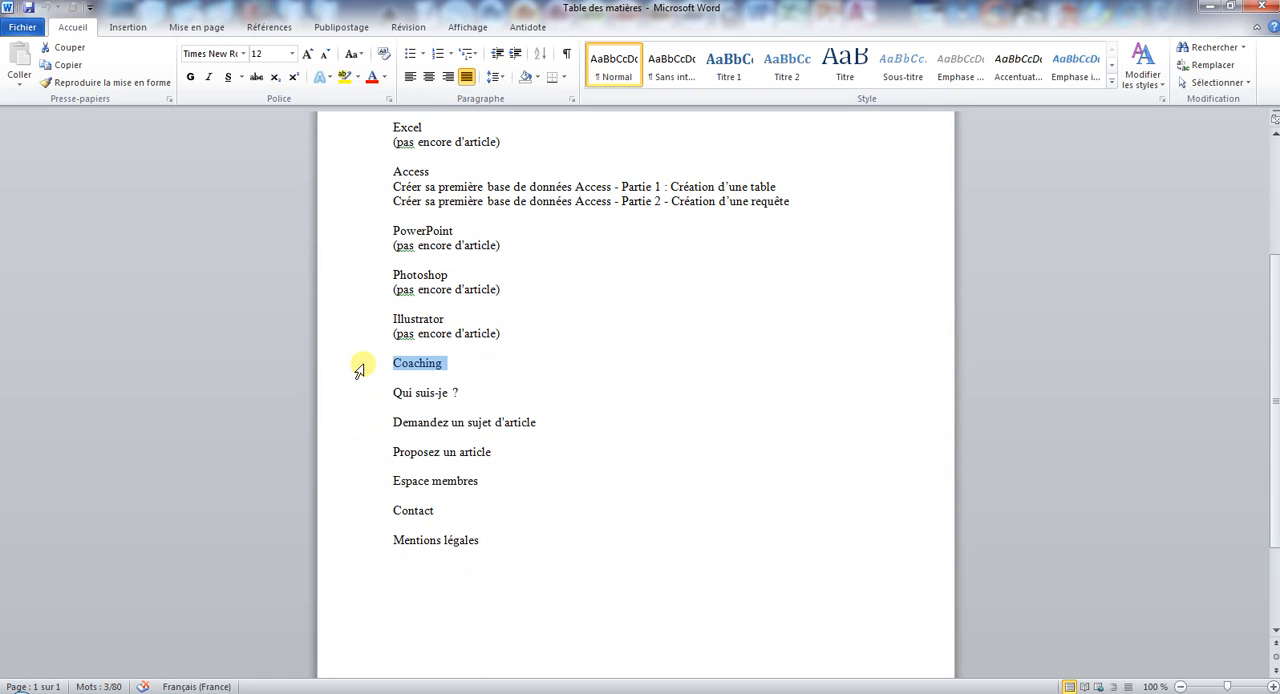
ctrl+click(362, 394)
ctrl+click(365, 424)
ctrl+click(368, 452)
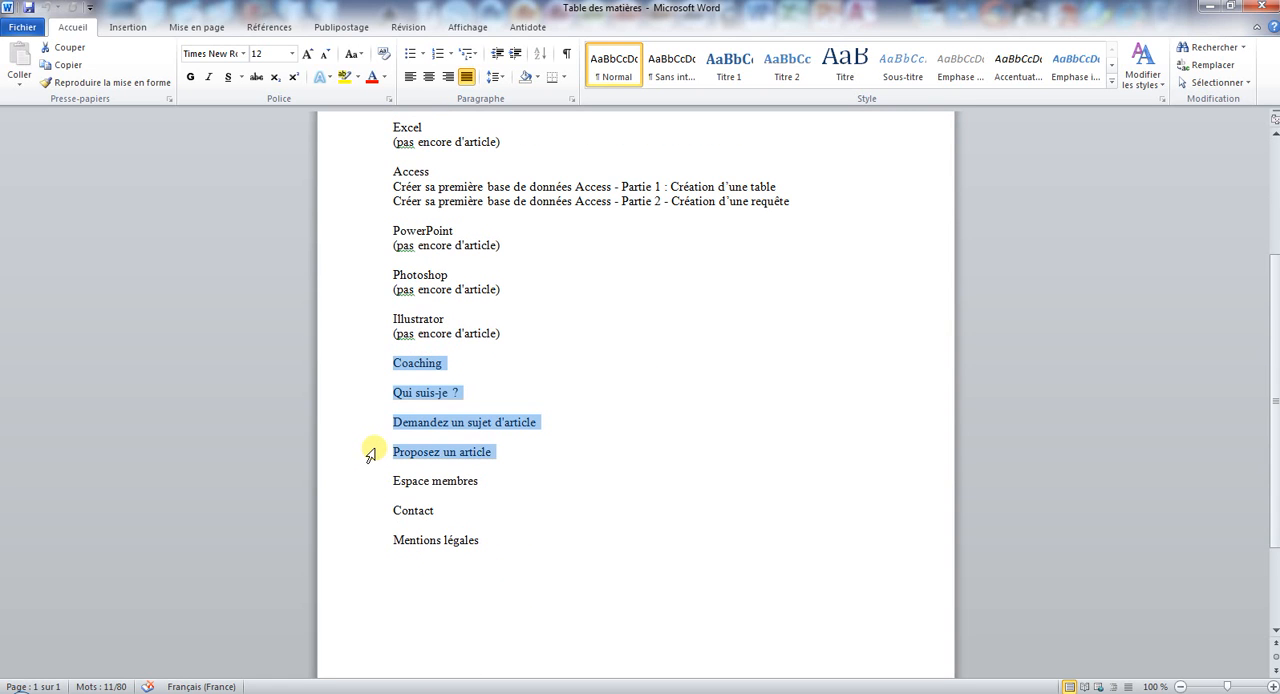
ctrl+click(369, 482)
ctrl+click(373, 512)
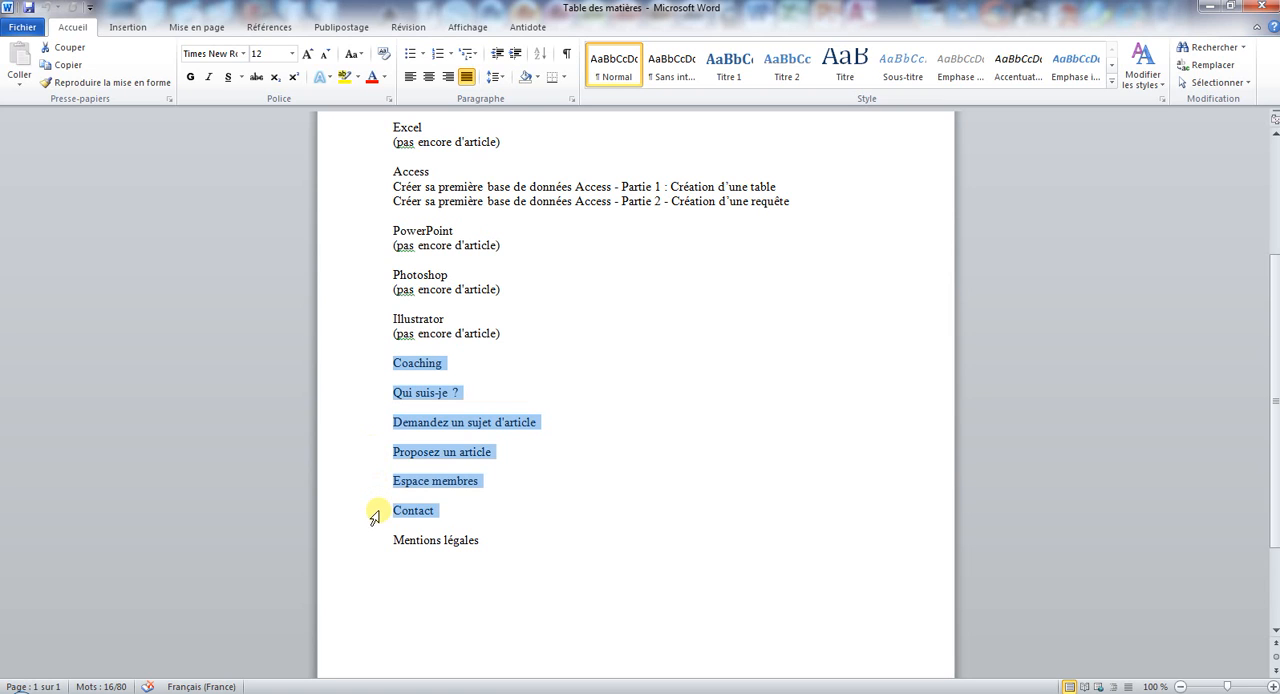
ctrl+click(375, 545)
scroll(610, 395, up, 5)
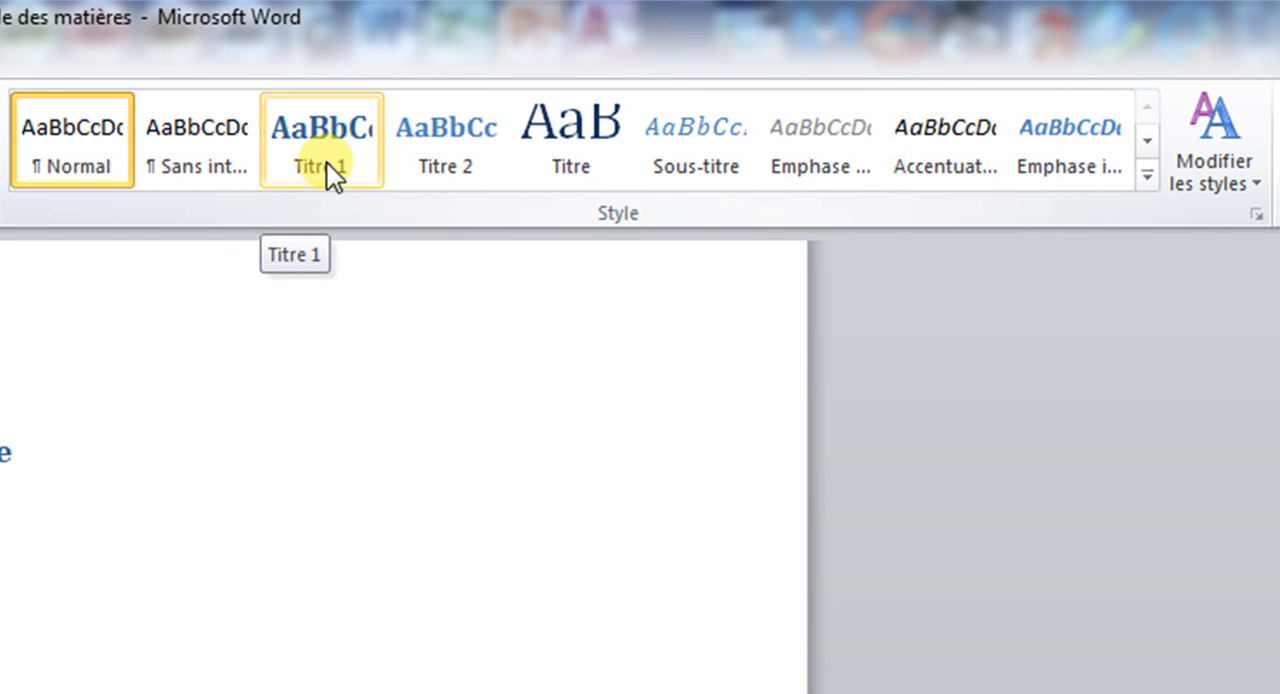
click(327, 163)
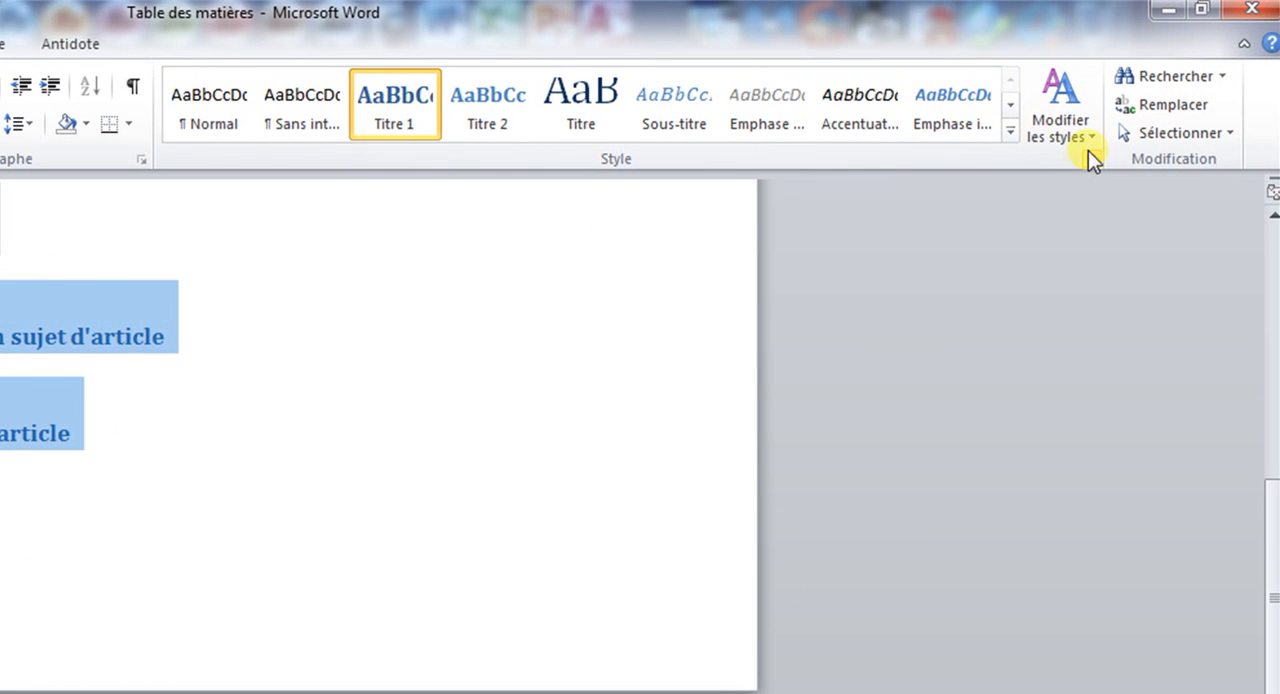
Review the available style sets, theme colours, fonts and paragraph spacing options for modifying the document's styles.
click(1089, 145)
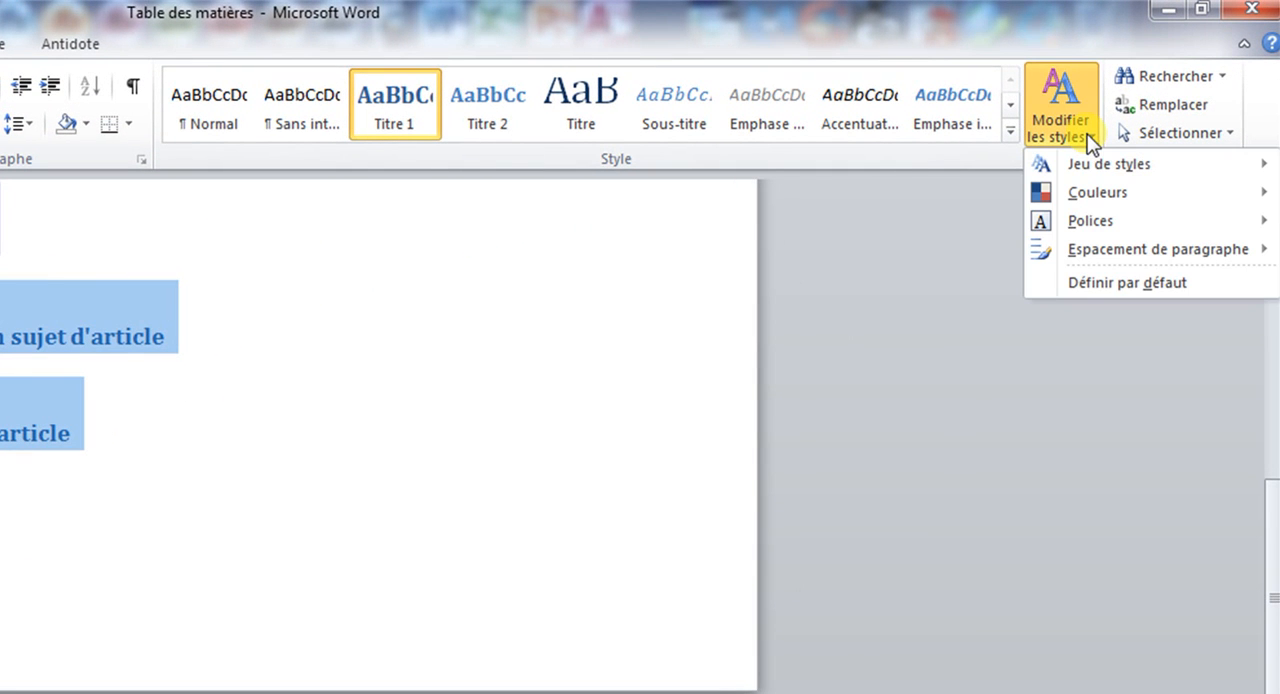
mouse_move(1095, 170)
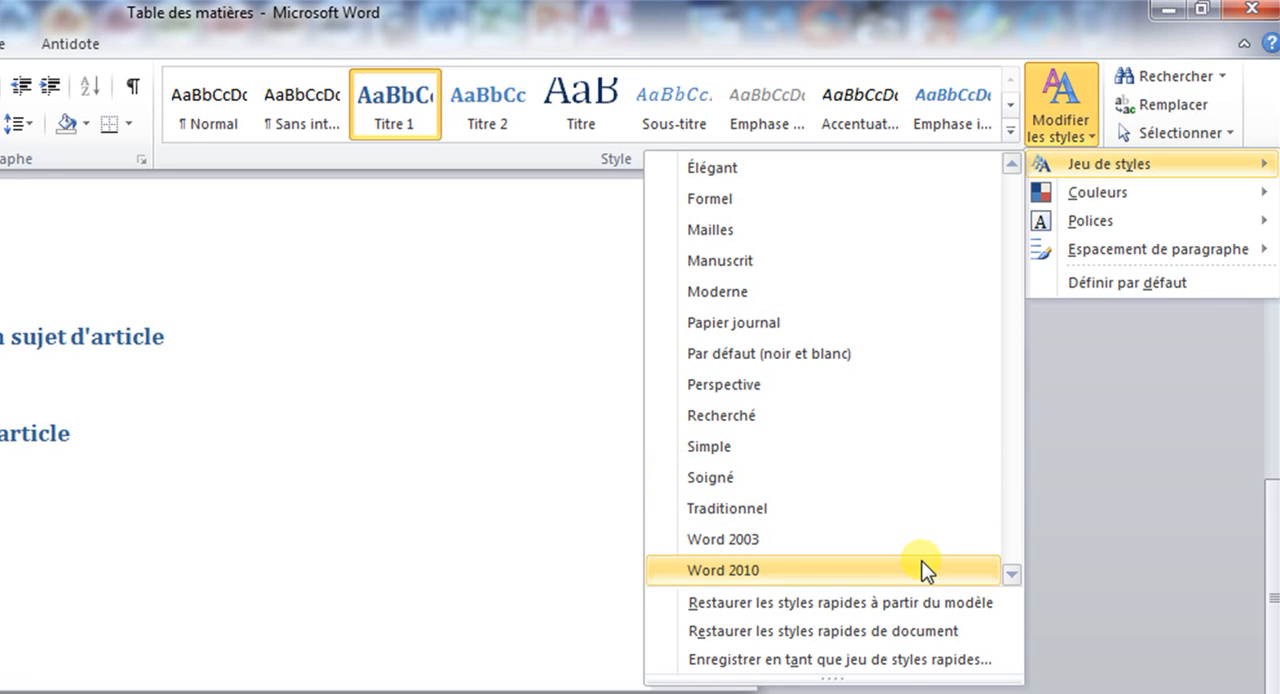
mouse_move(1115, 207)
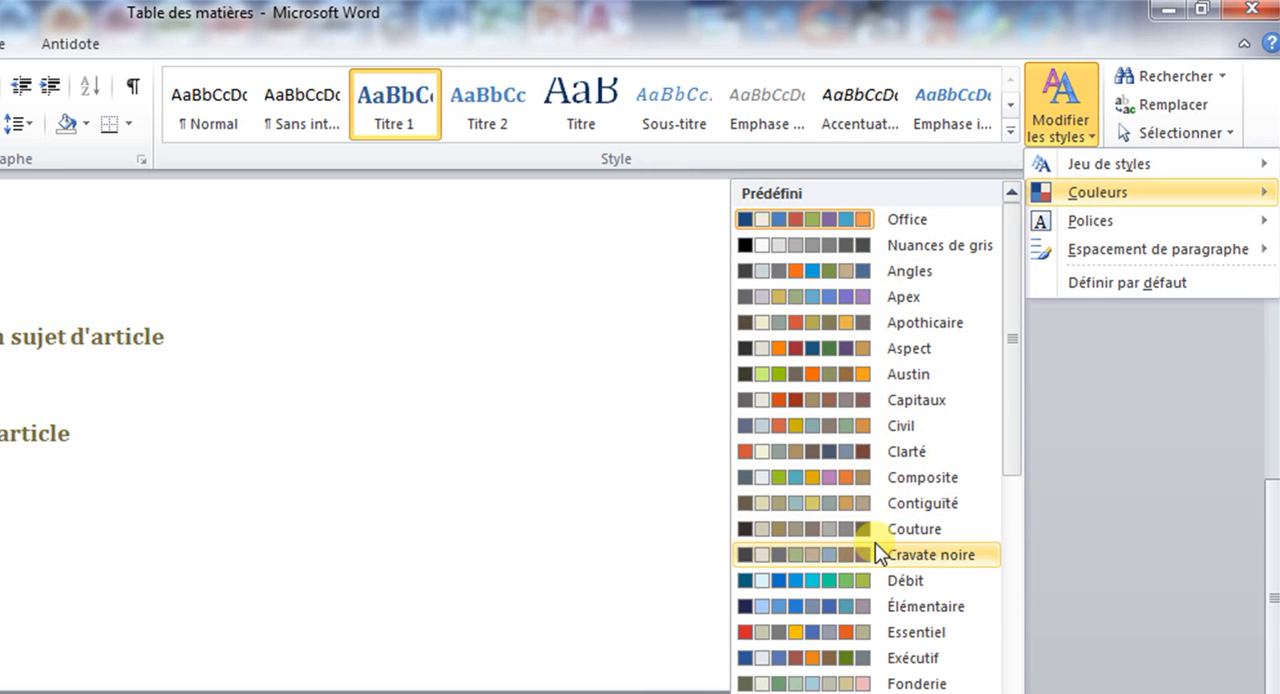
mouse_move(1070, 225)
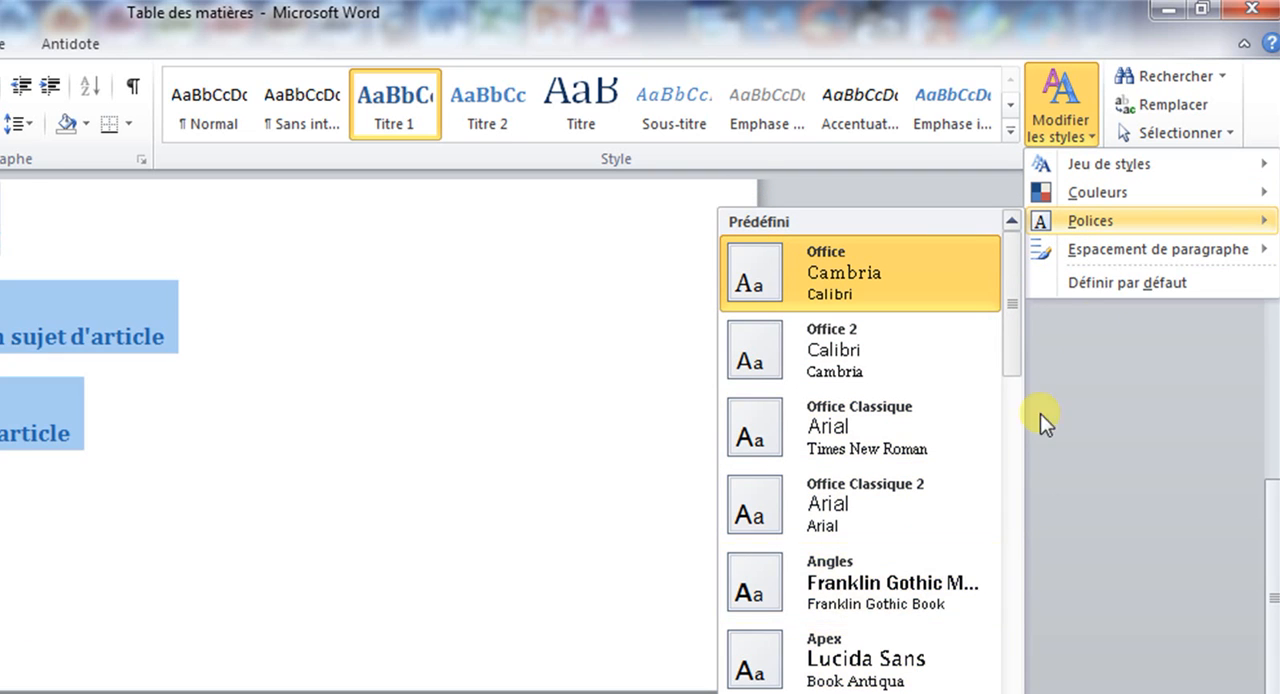
mouse_move(1130, 255)
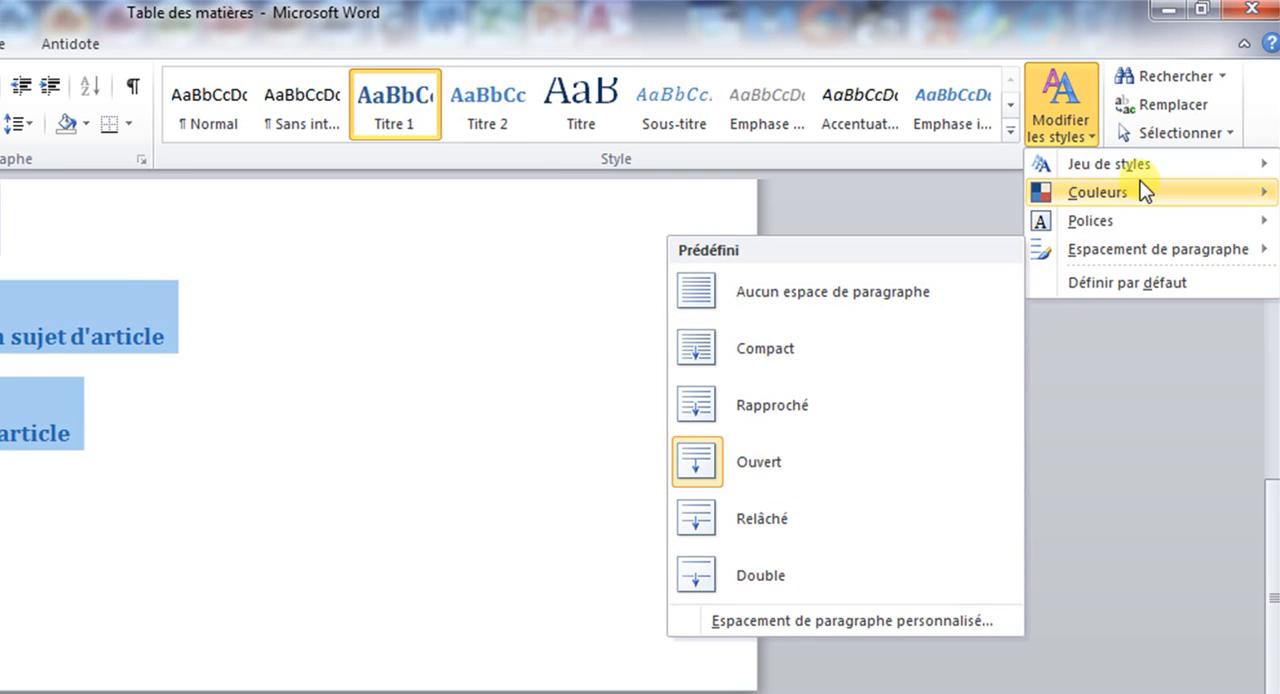
click(1062, 118)
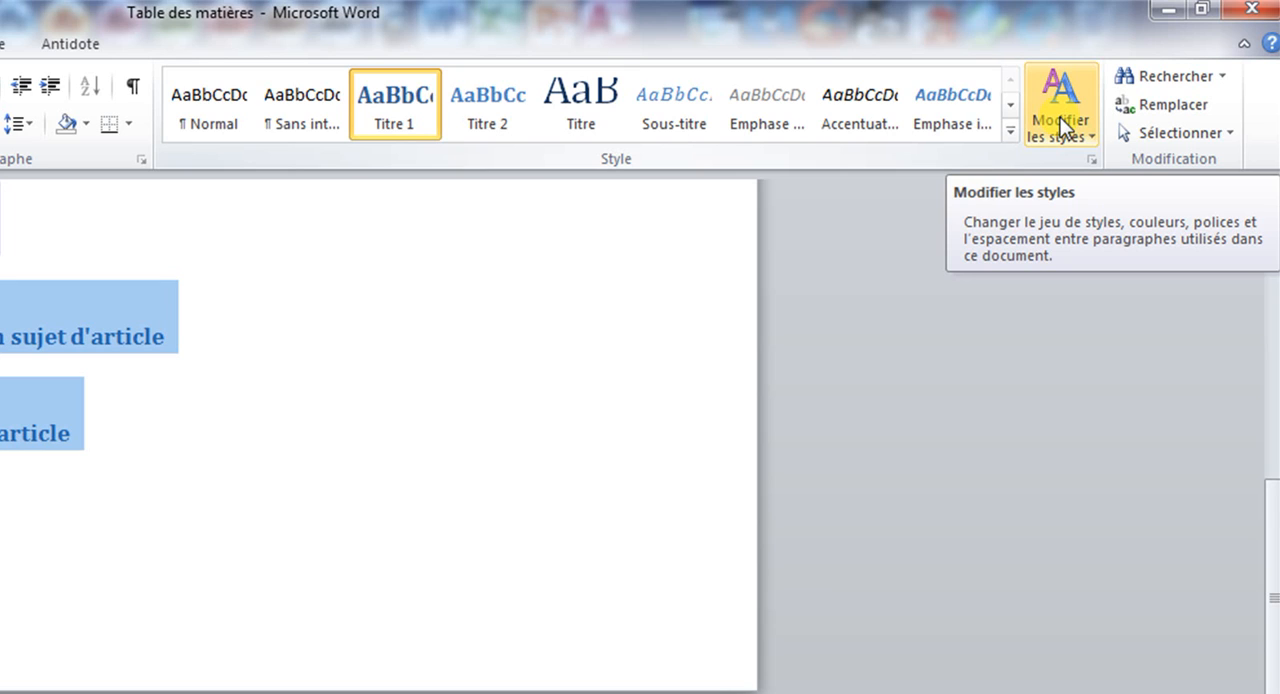
click(1060, 118)
mouse_move(1057, 193)
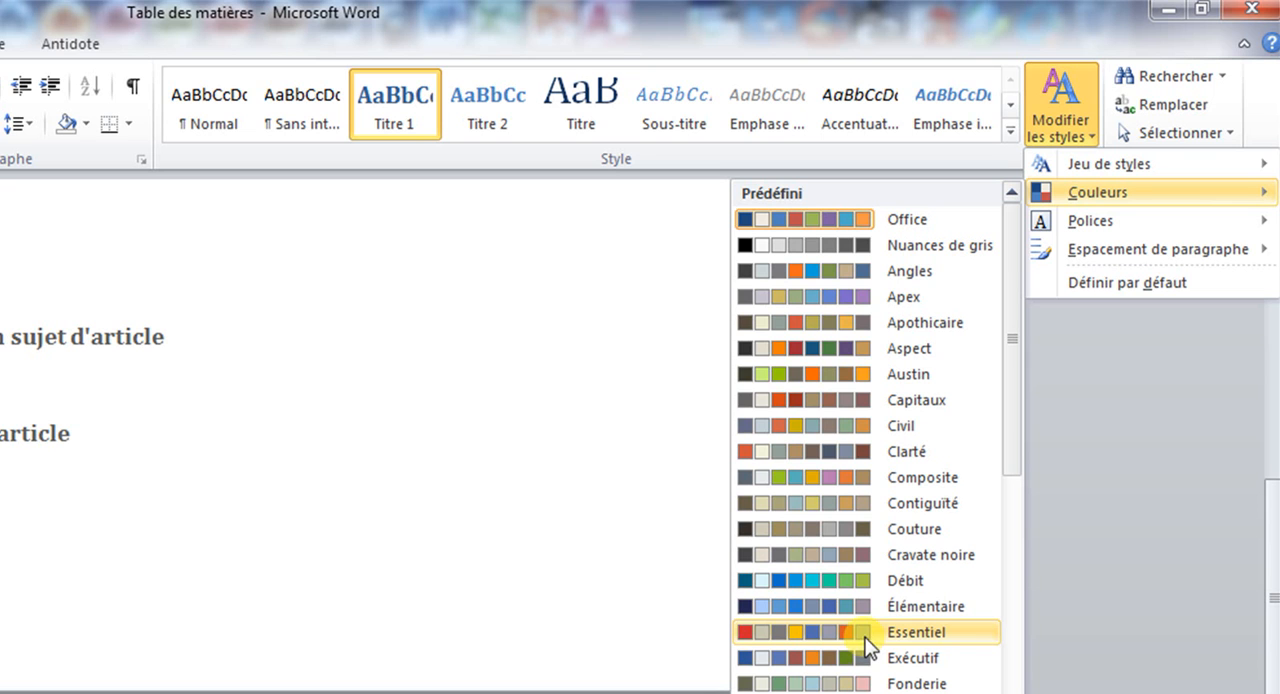
click(464, 360)
scroll(383, 397, up, 5)
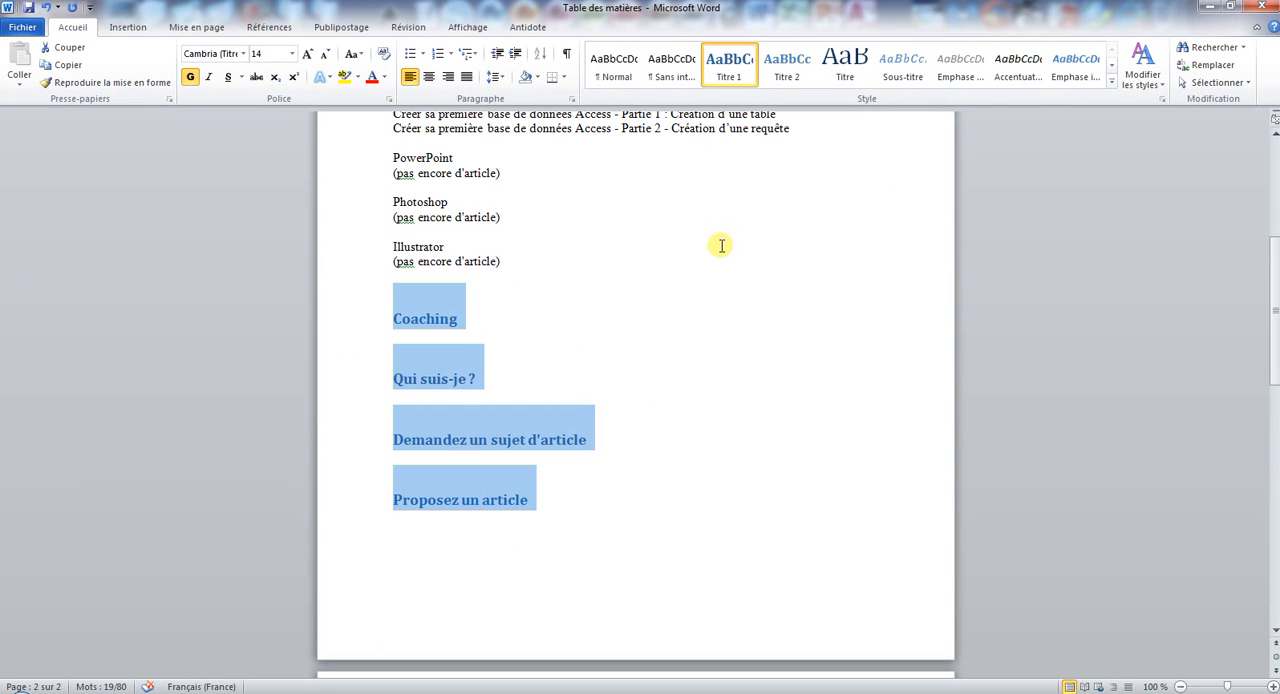
Set the Accueil heading's font to AcmeFont at size 18.
click(623, 303)
scroll(618, 308, up, 4)
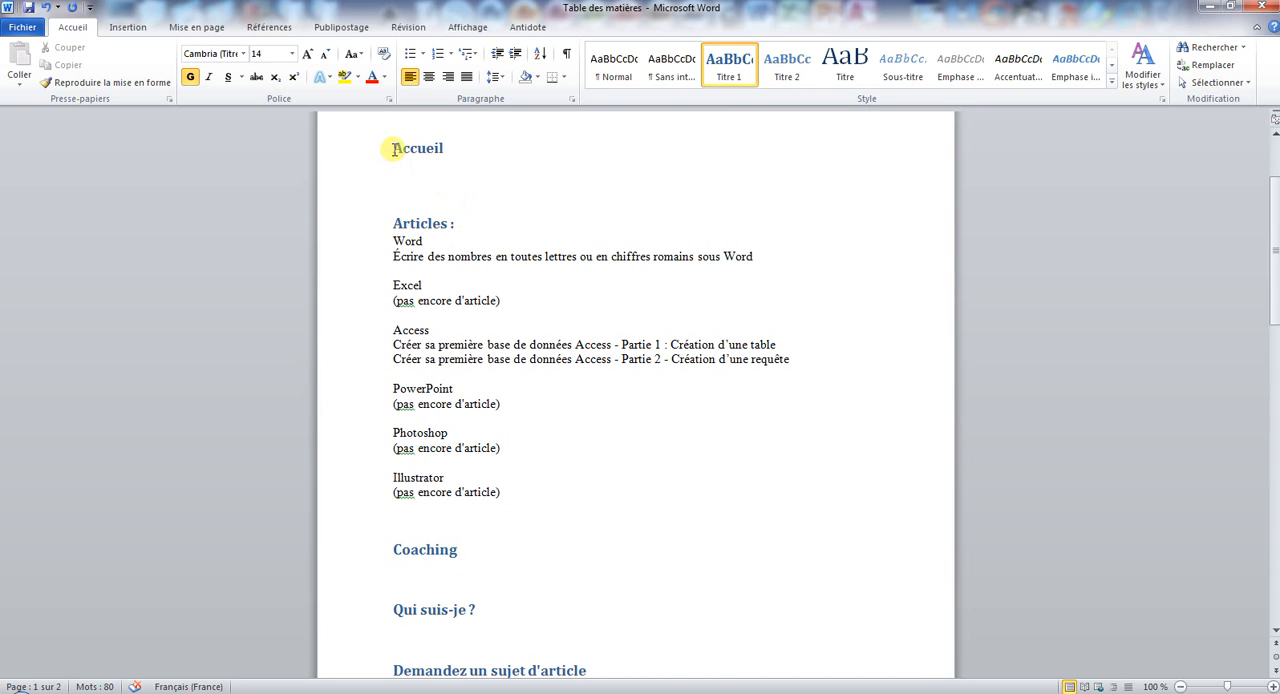
drag(394, 148, 446, 148)
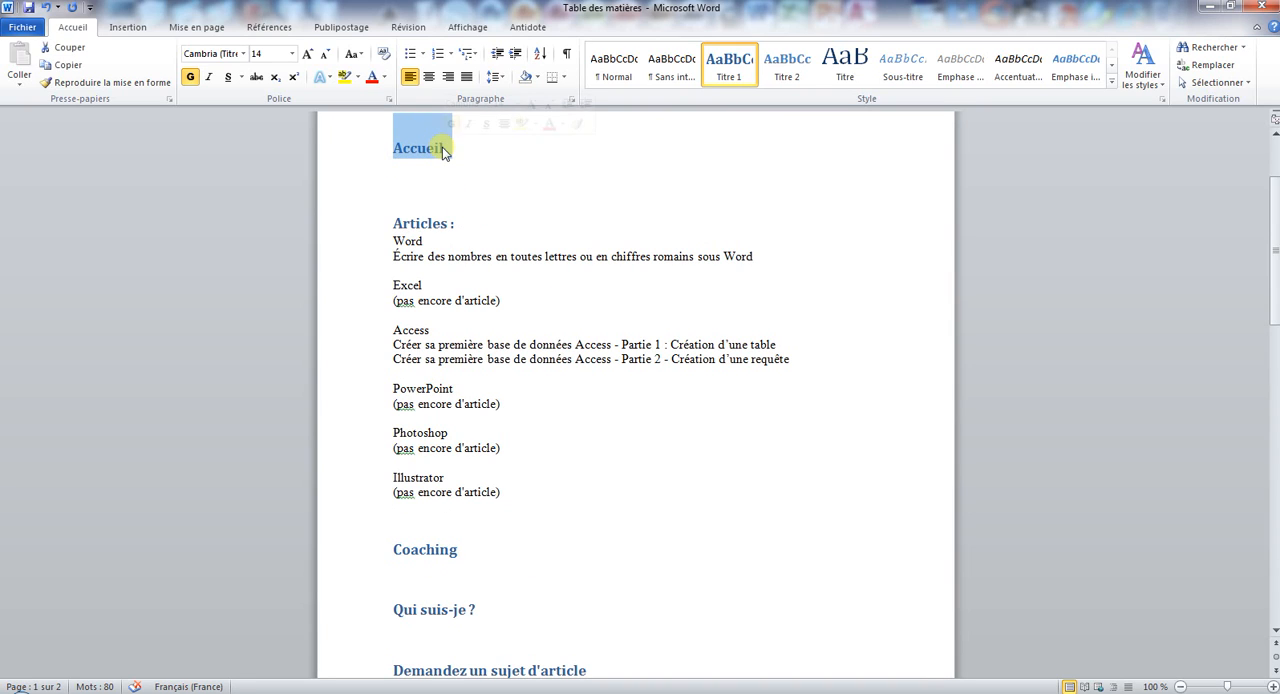
click(243, 53)
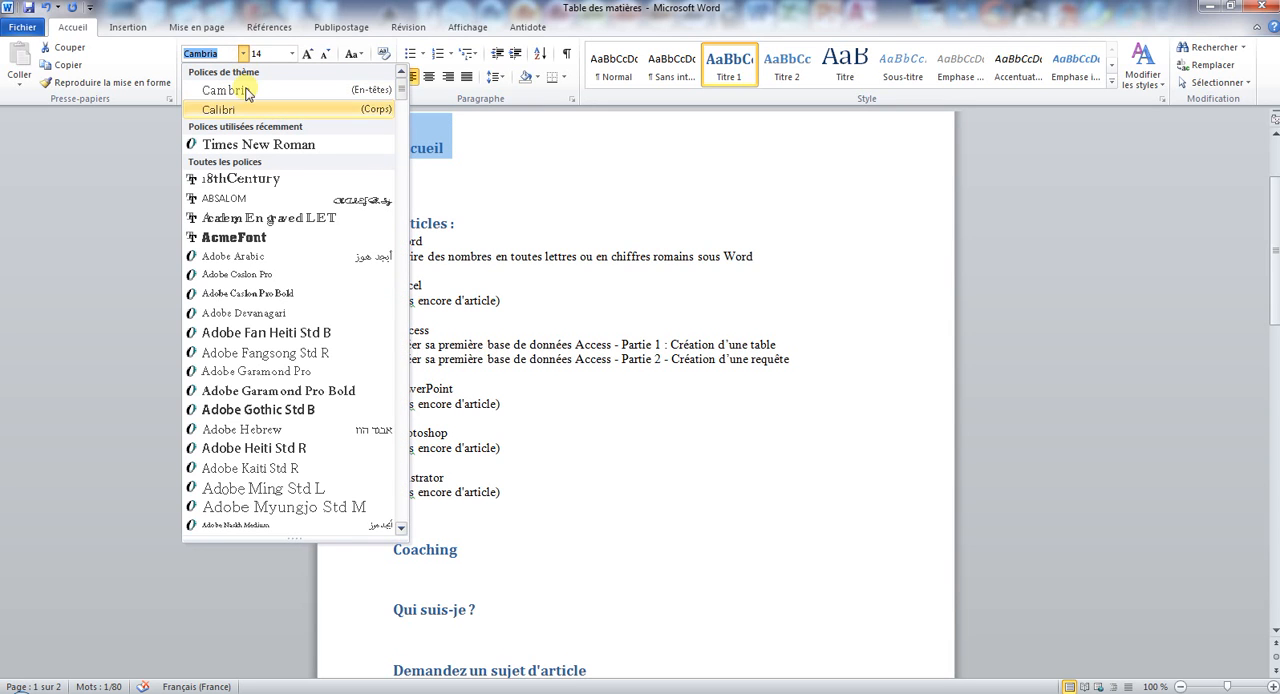
click(264, 244)
click(292, 53)
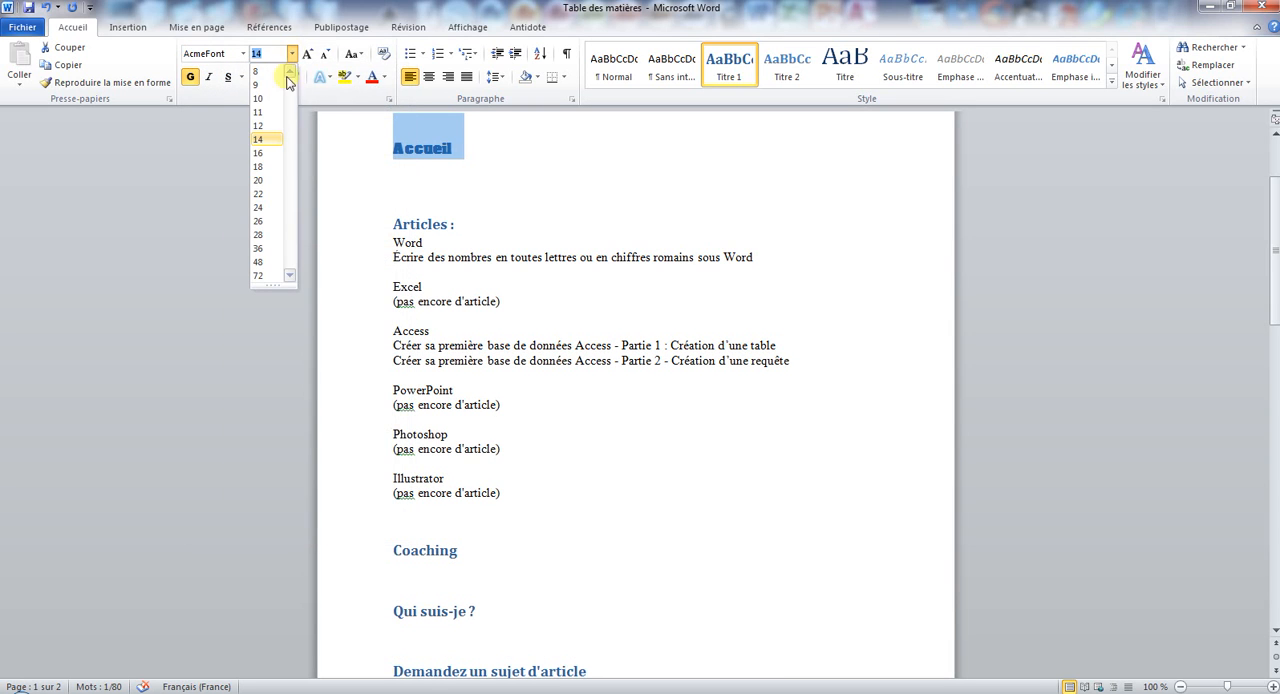
click(265, 166)
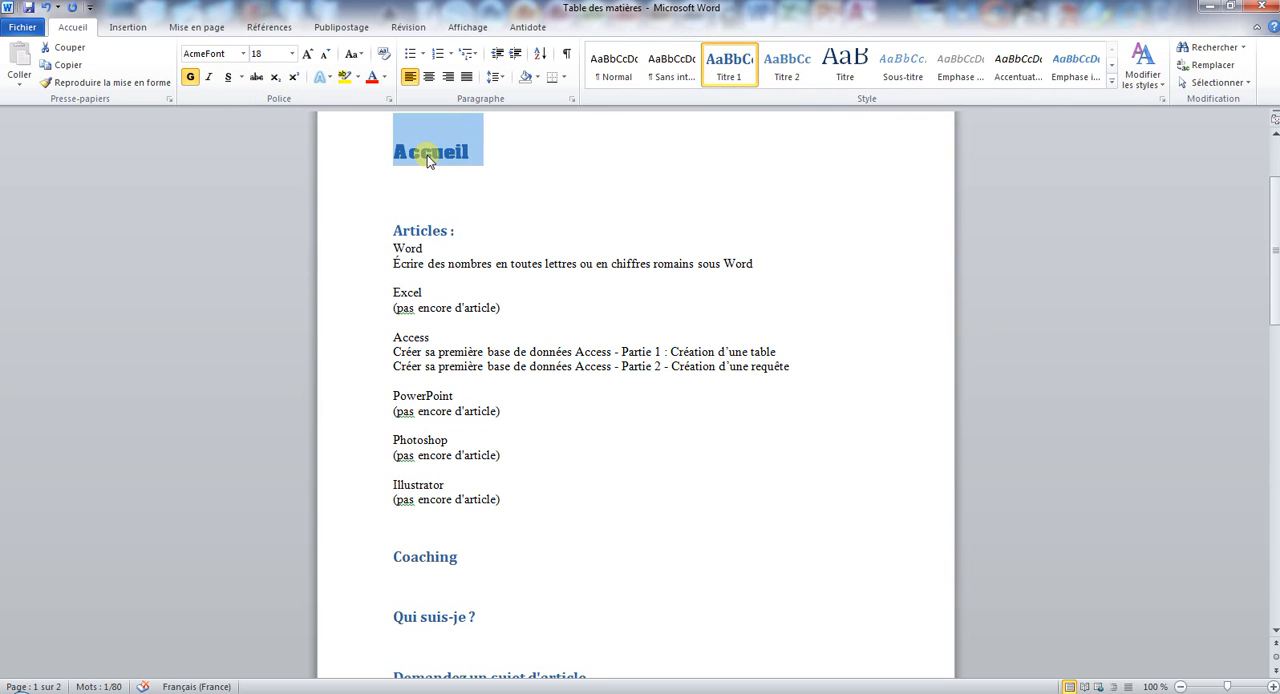
Make the Accueil heading italic and give it a lighter blue theme colour.
click(207, 78)
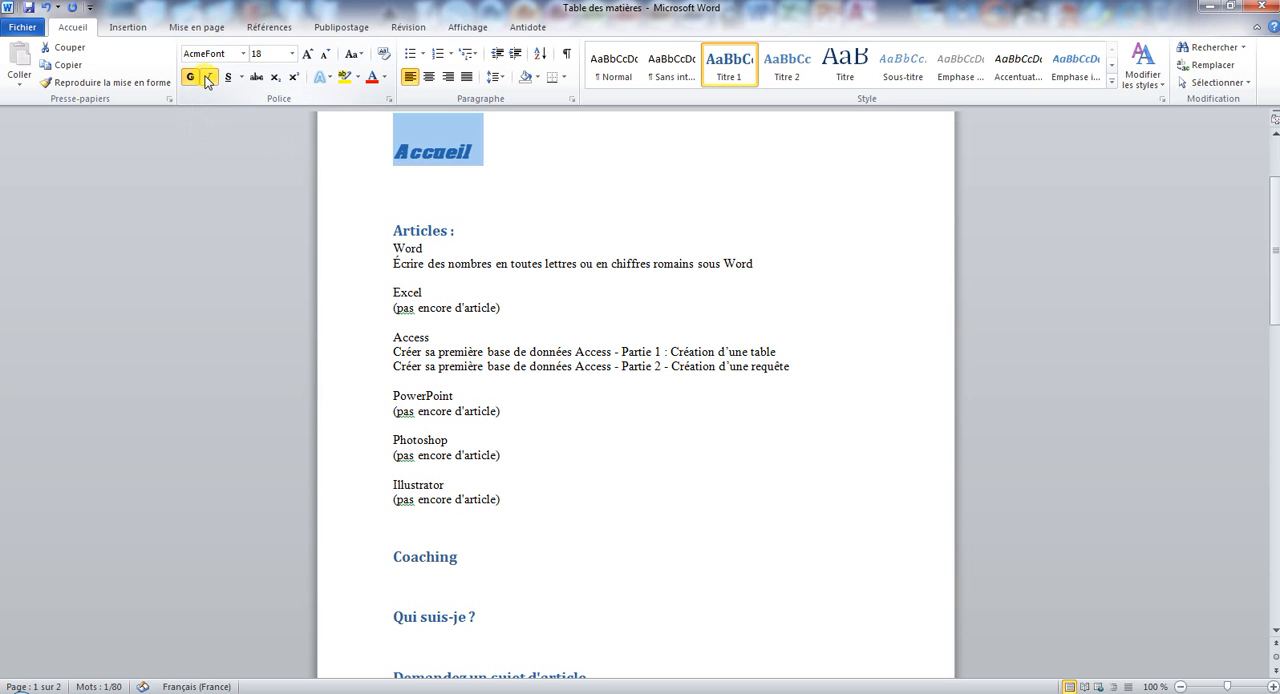
click(385, 78)
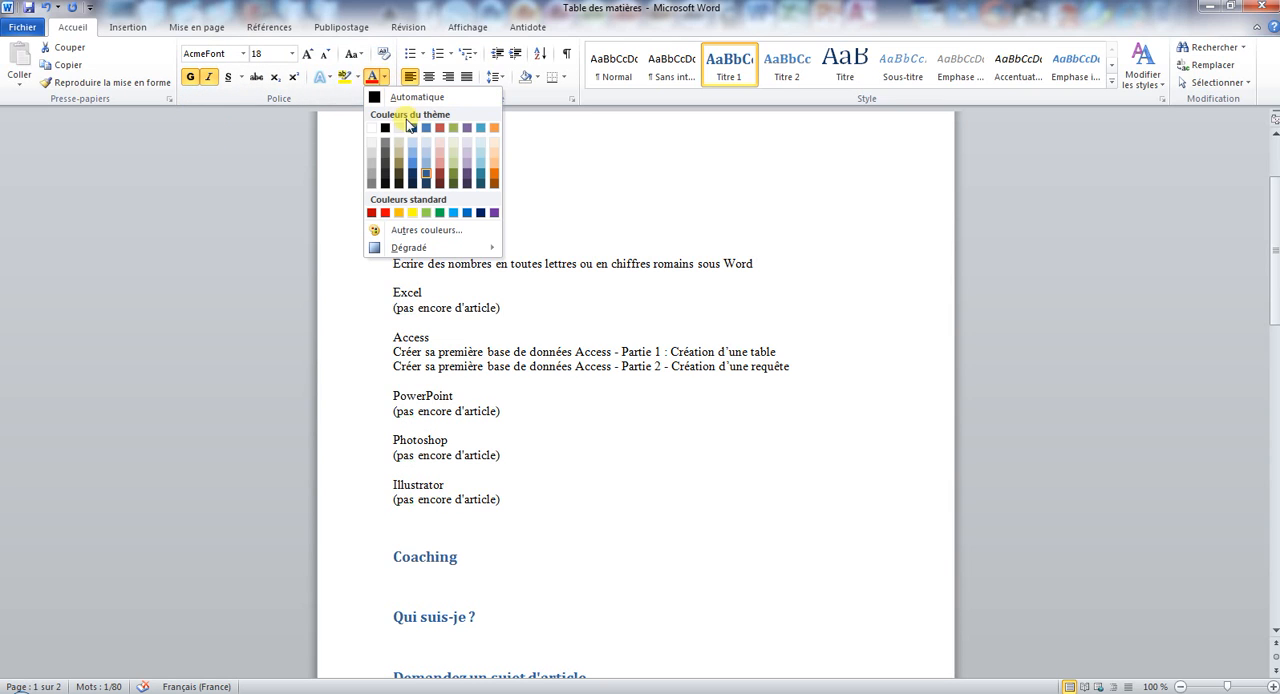
click(413, 161)
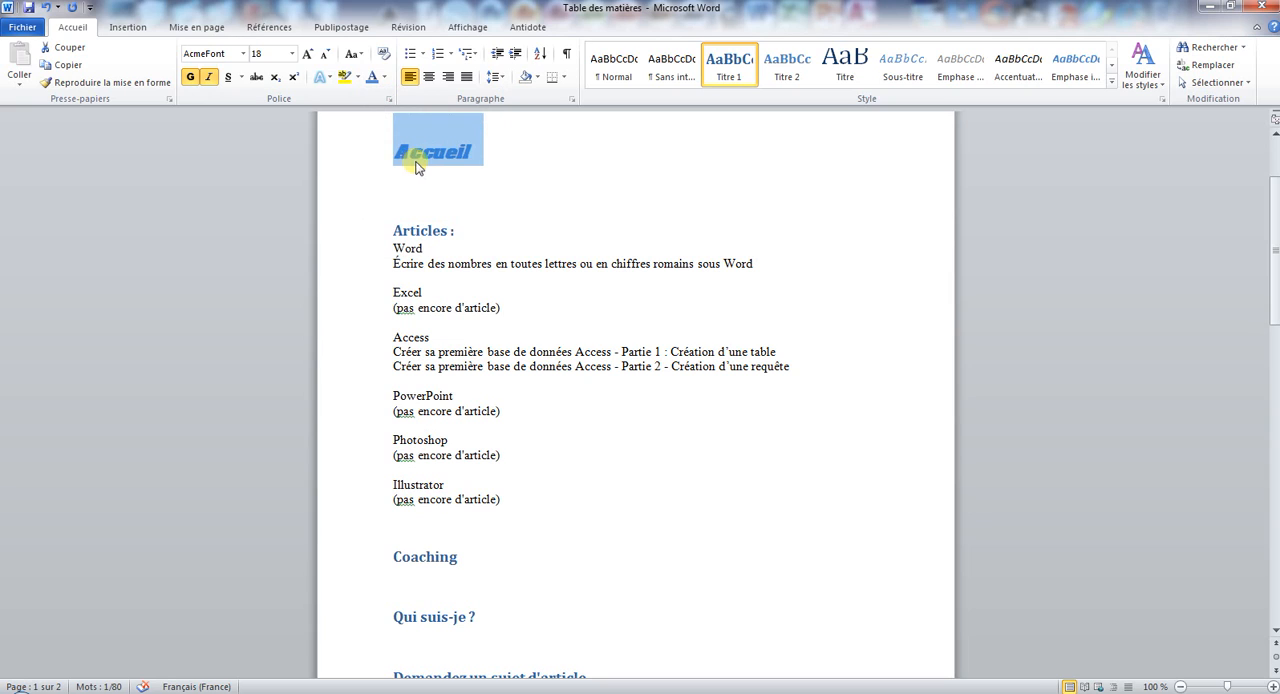
click(561, 207)
Copy the Accueil heading's formatting to the Articles heading with the format painter.
click(362, 155)
click(113, 87)
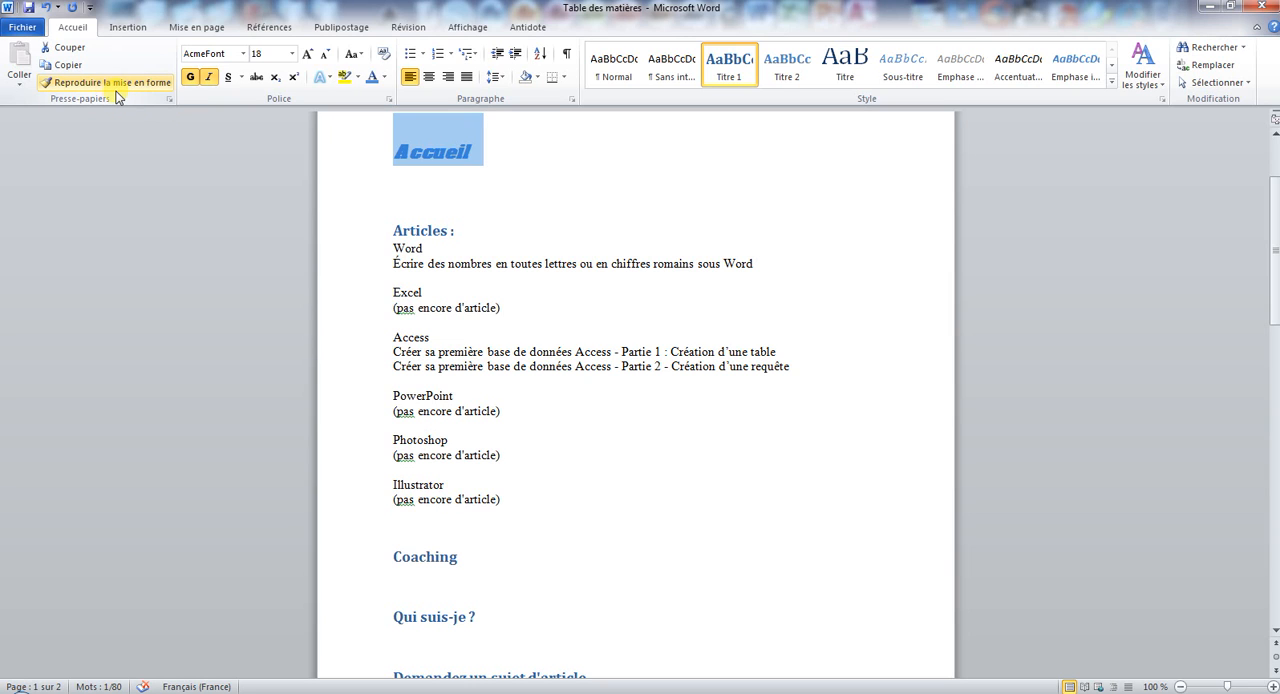
click(114, 86)
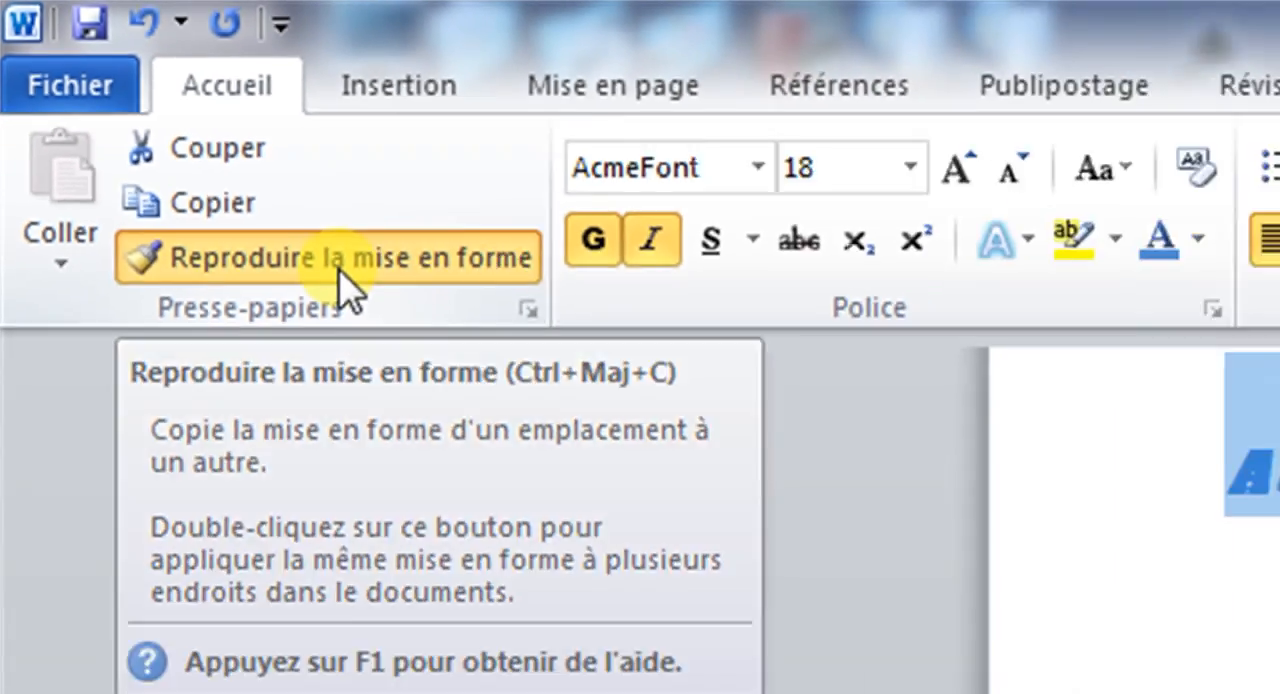
click(545, 440)
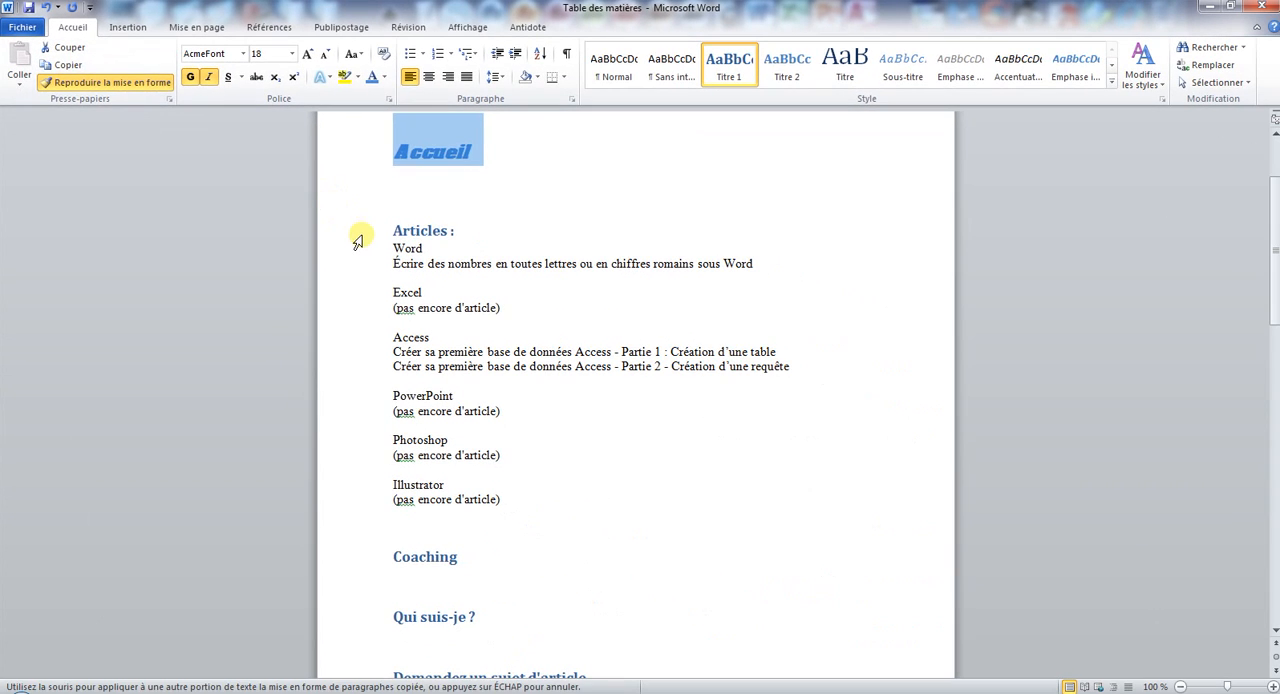
click(357, 240)
Try copying the Articles heading's formatting to the Access line and undo it.
click(110, 82)
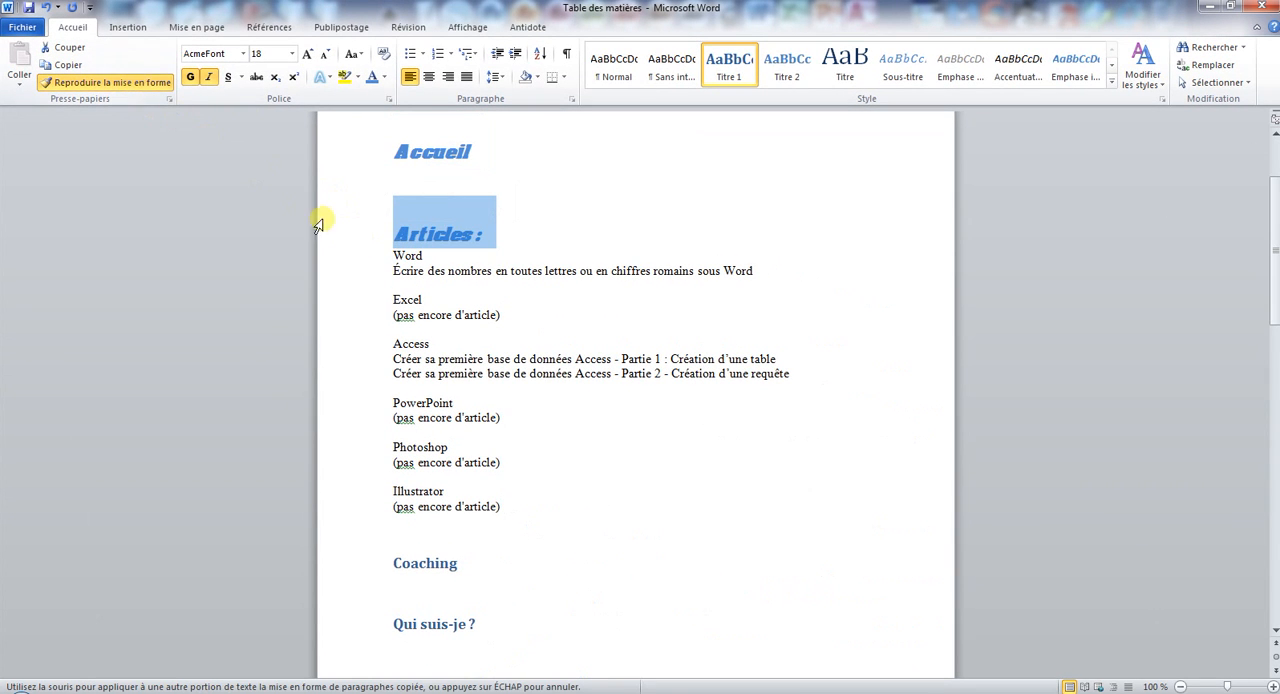
click(360, 344)
click(45, 7)
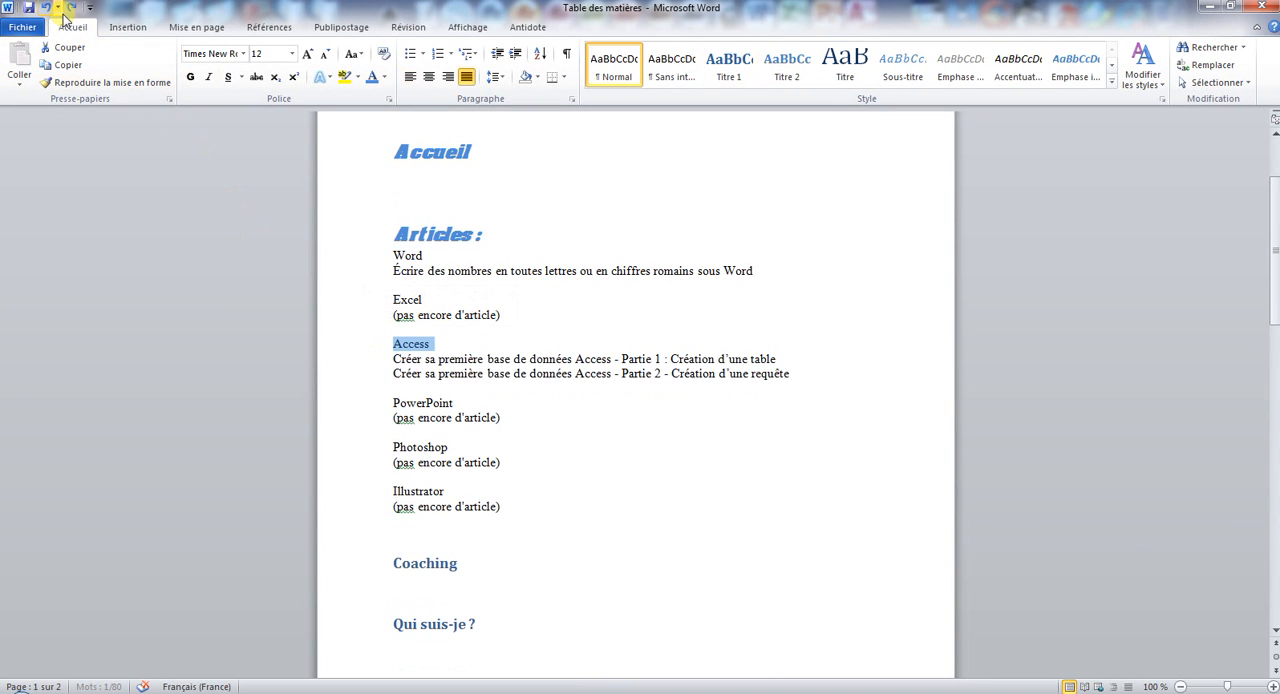
Copy the Articles heading's formatting to Coaching, Qui suis-je ?, Demandez un sujet d'article, Proposez un article and Espace membres.
click(355, 240)
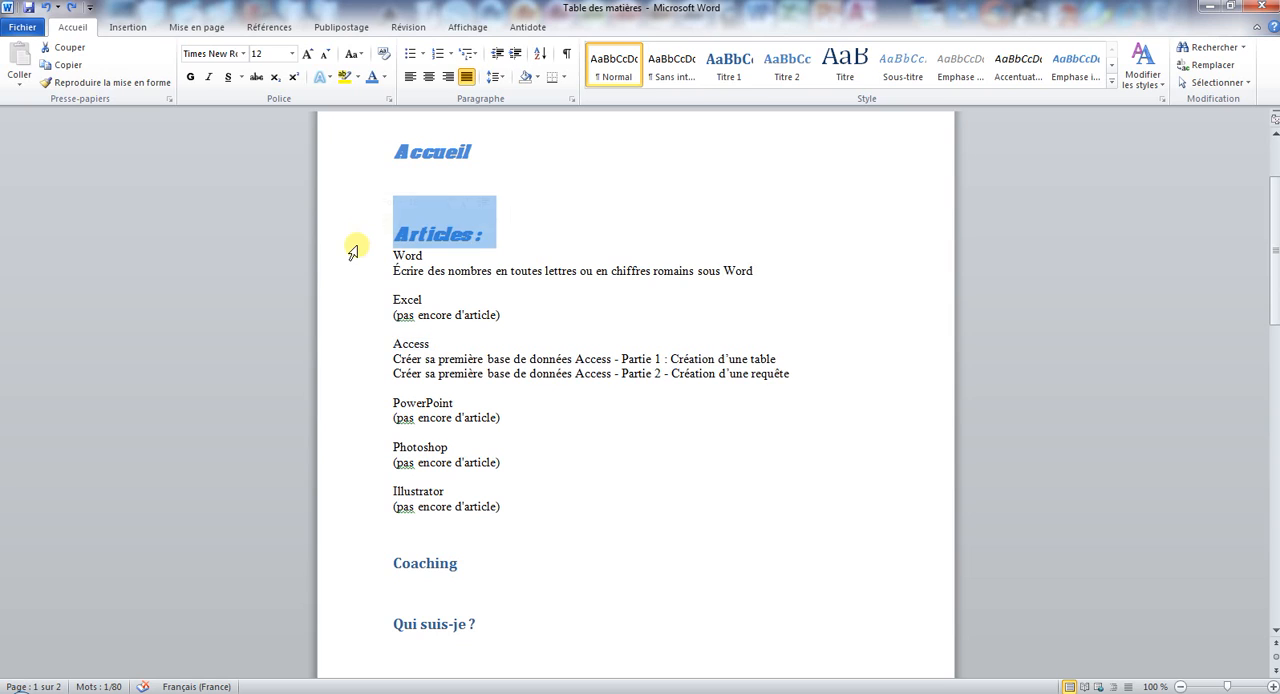
click(146, 88)
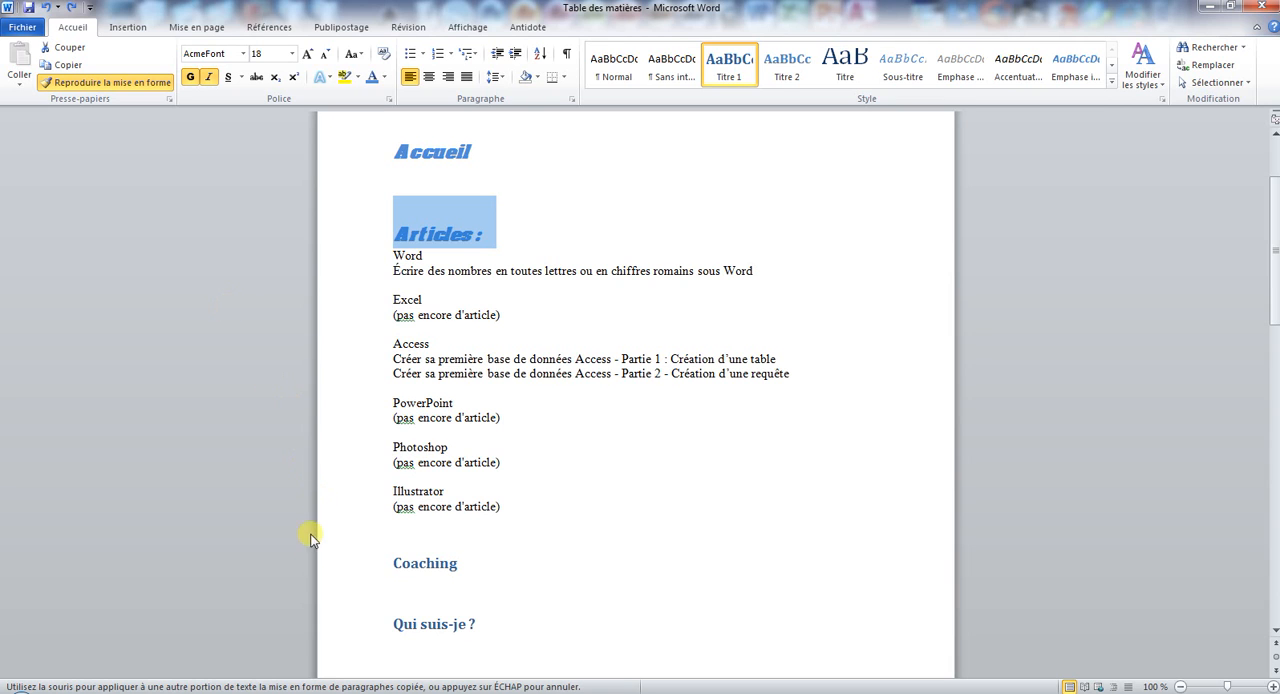
click(349, 572)
click(362, 632)
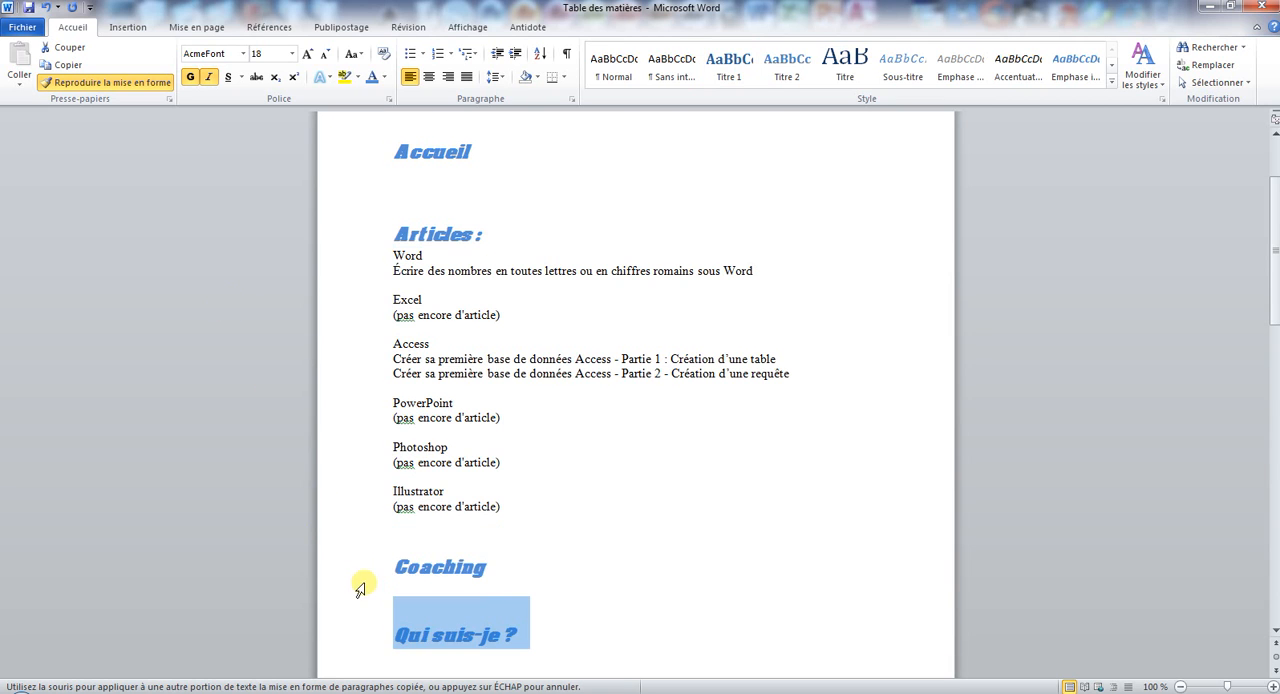
scroll(361, 589, down, 10)
click(366, 163)
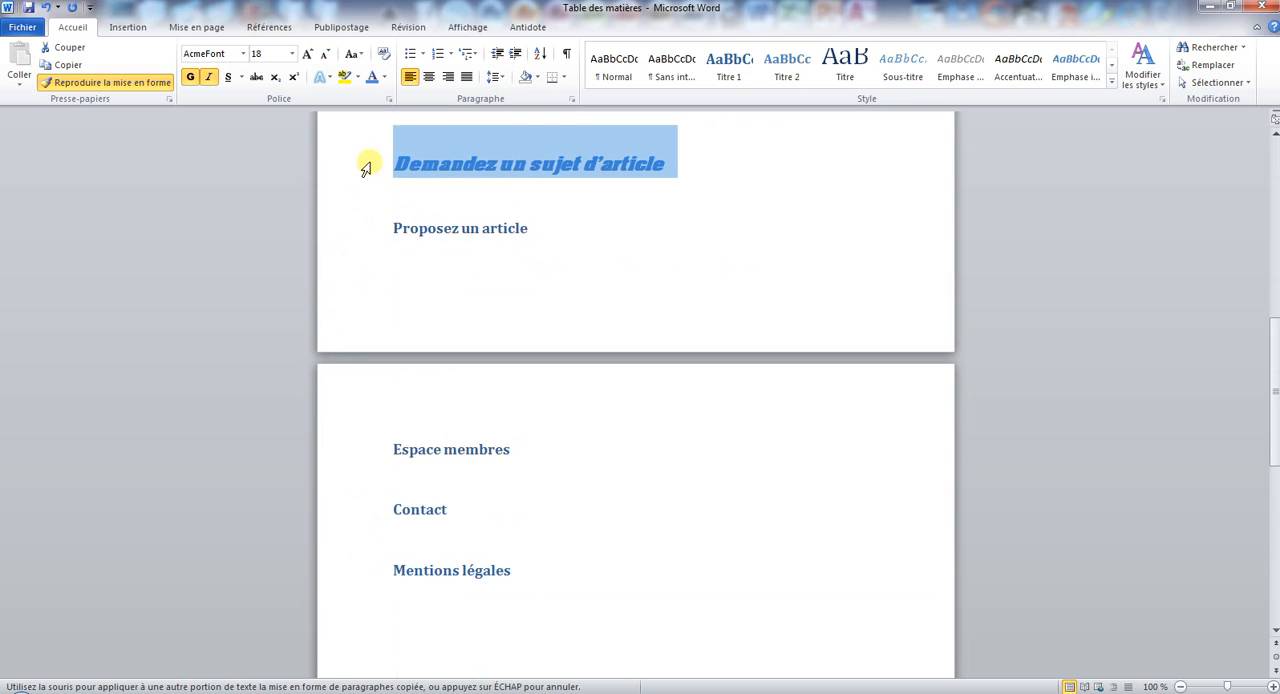
click(365, 229)
click(385, 452)
click(377, 538)
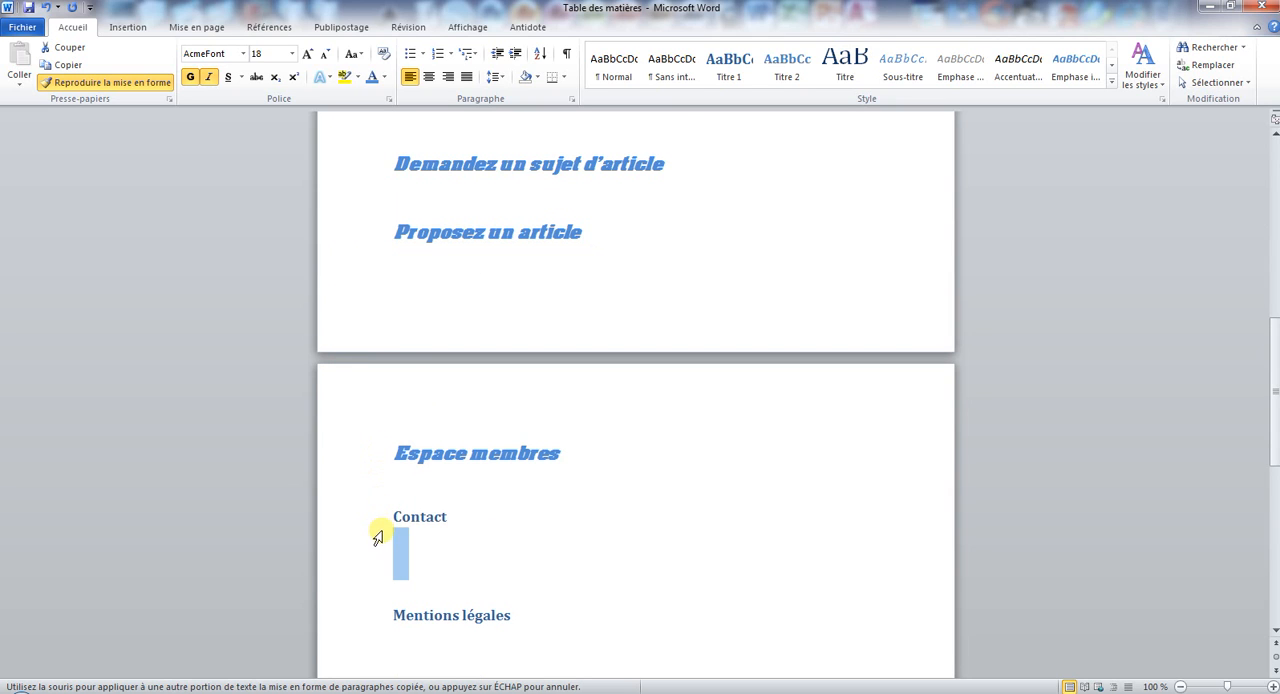
click(45, 7)
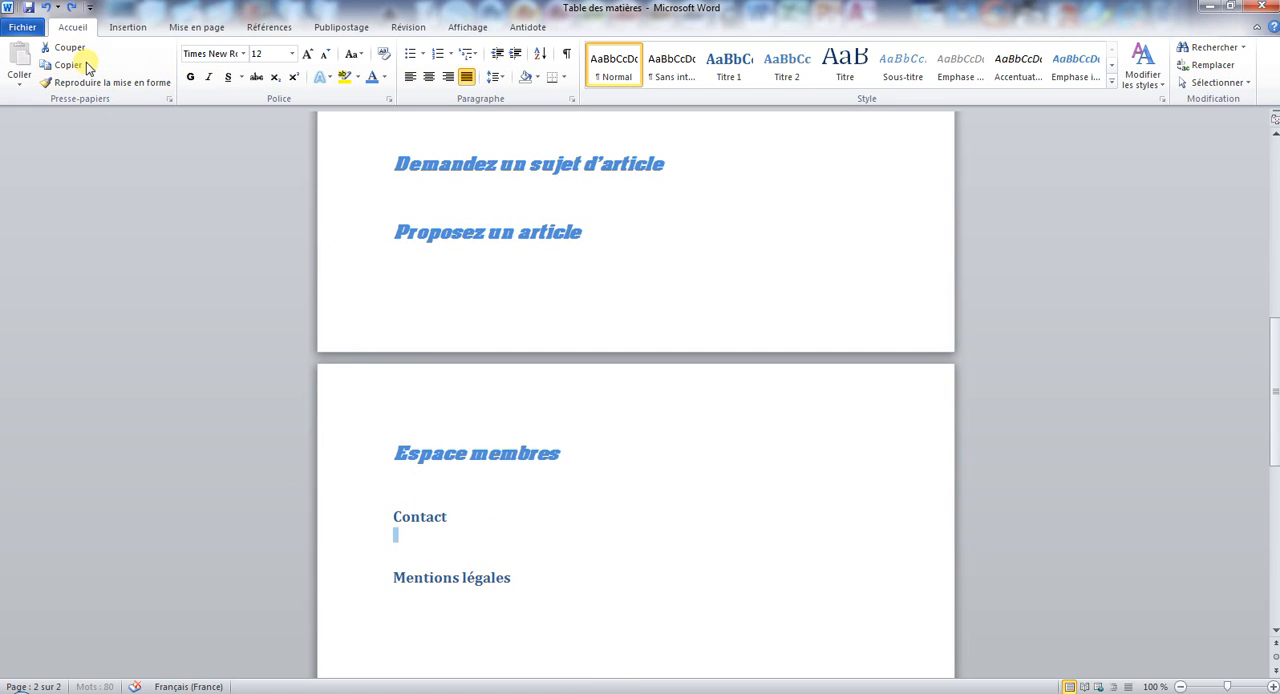
Copy the Espace membres heading's formatting to Contact and Mentions légales with the format painter.
click(340, 452)
click(98, 82)
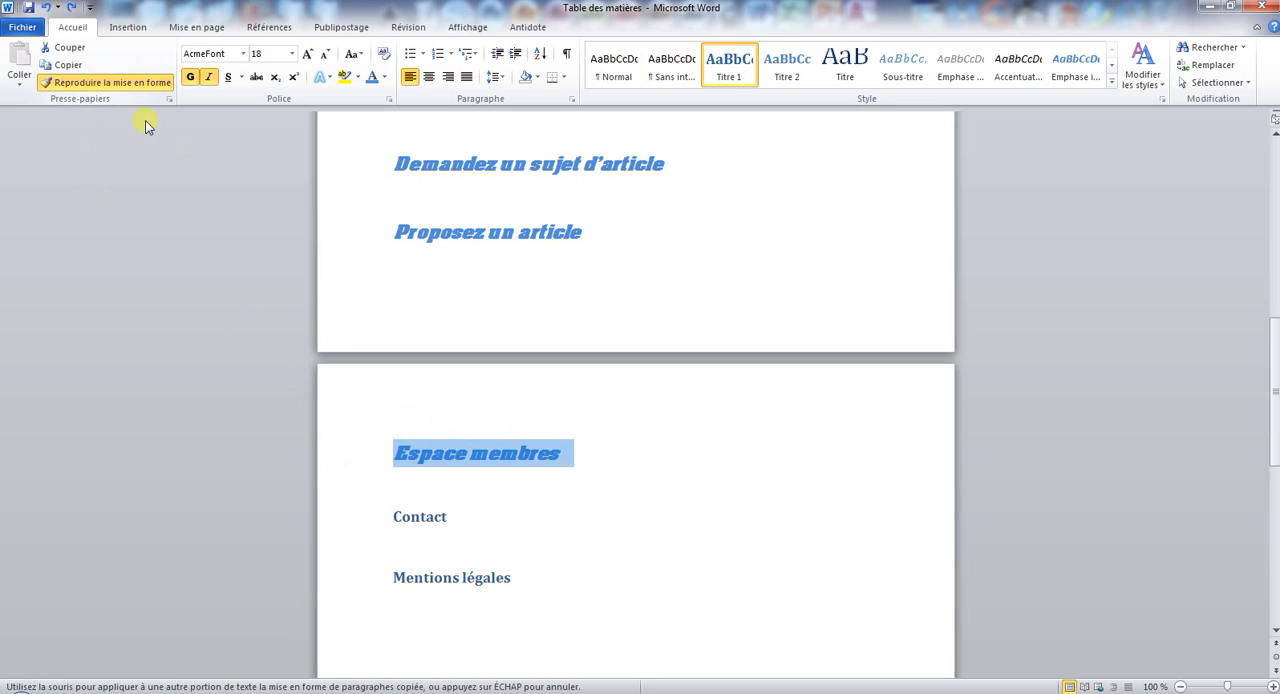
click(377, 518)
click(381, 590)
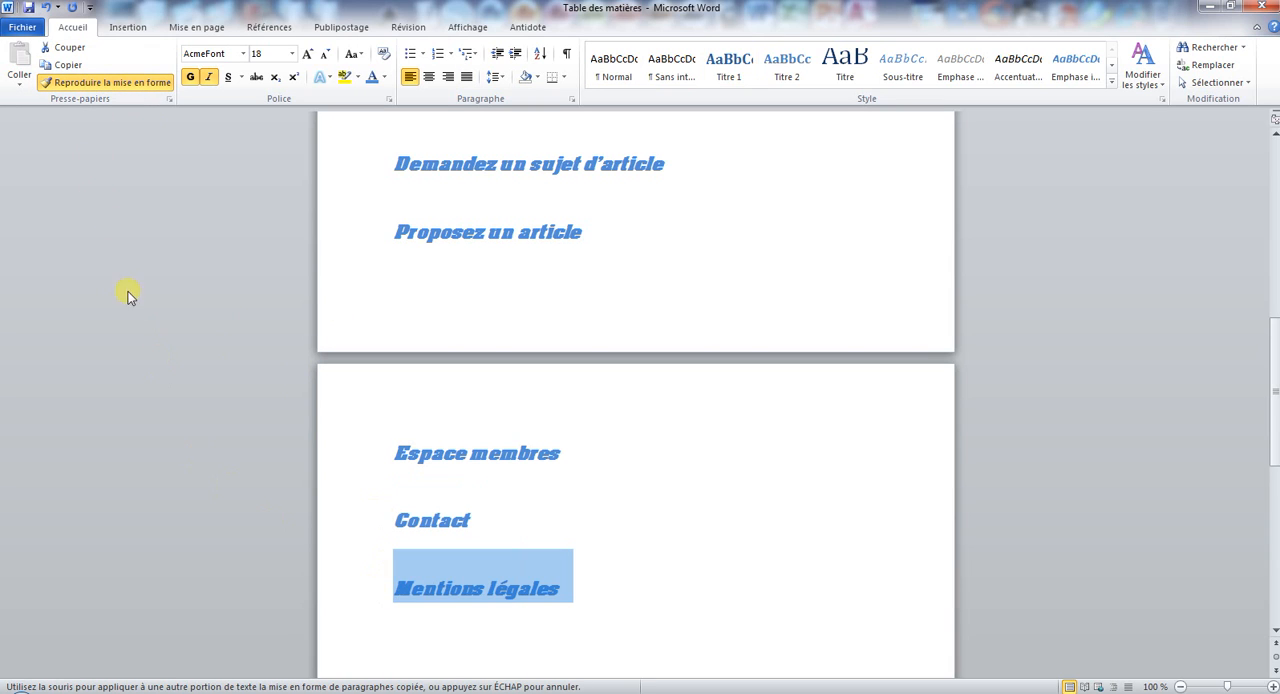
click(120, 84)
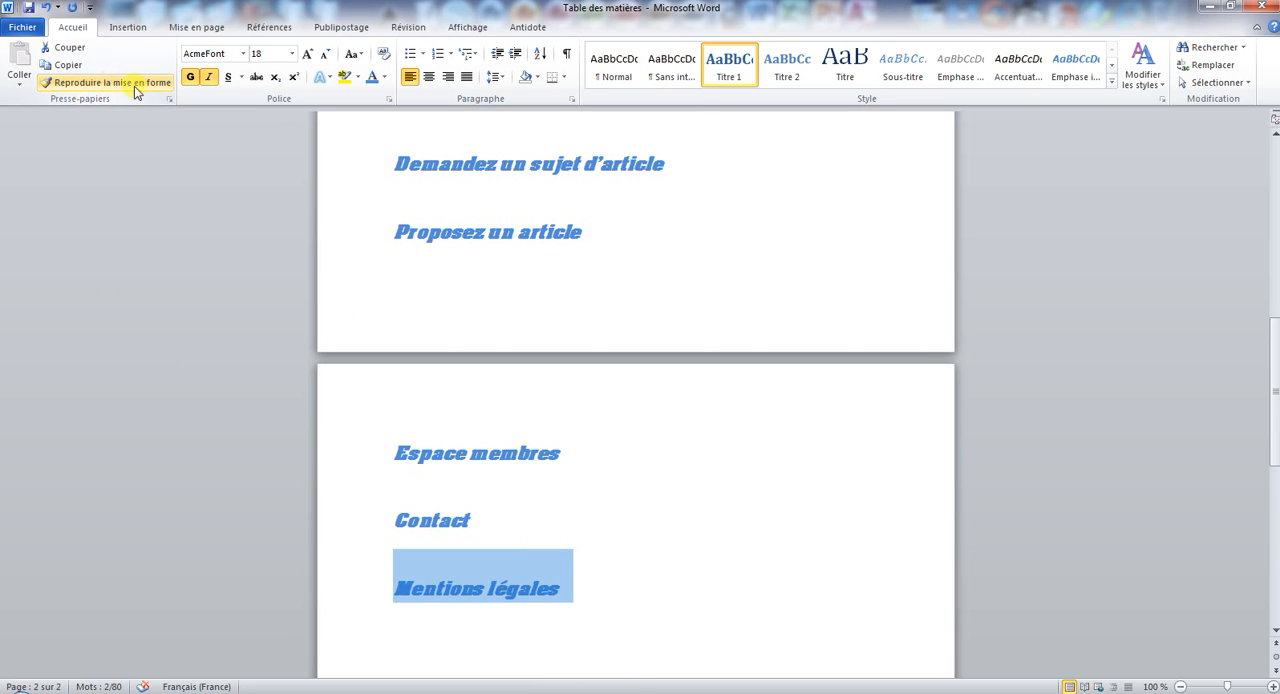
click(667, 234)
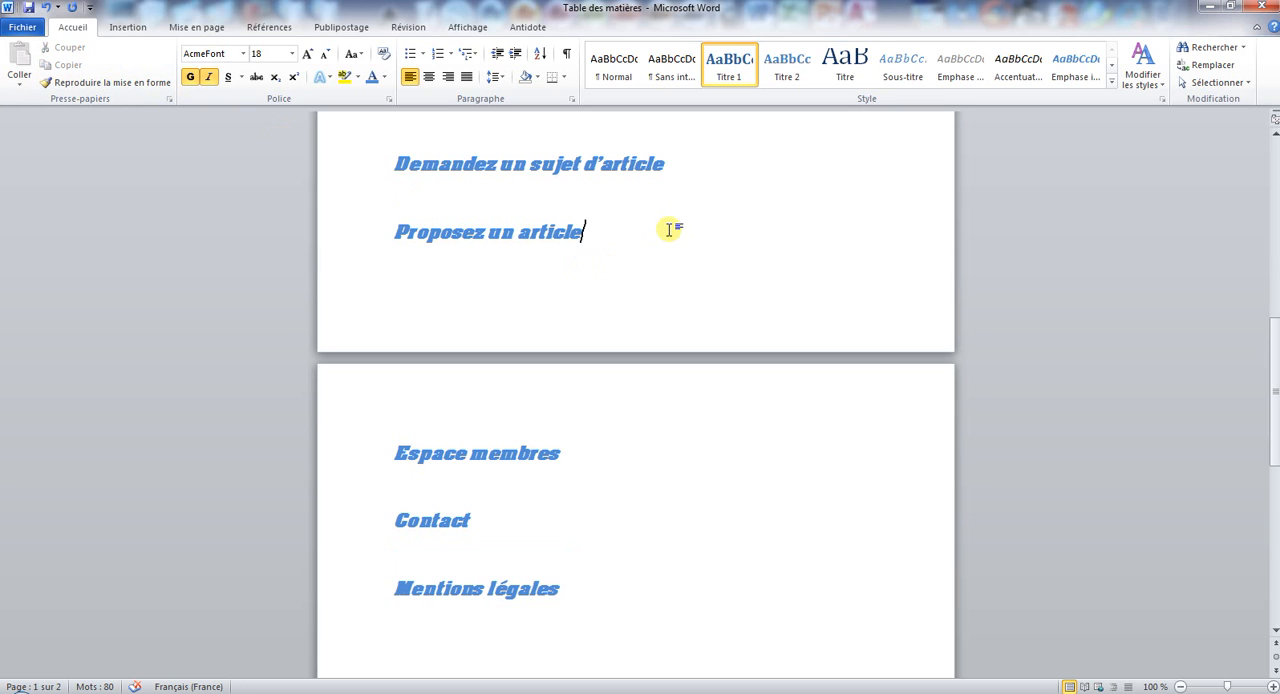
Apply the Titre 2 style to the Word line under Articles.
scroll(428, 260, up, 8)
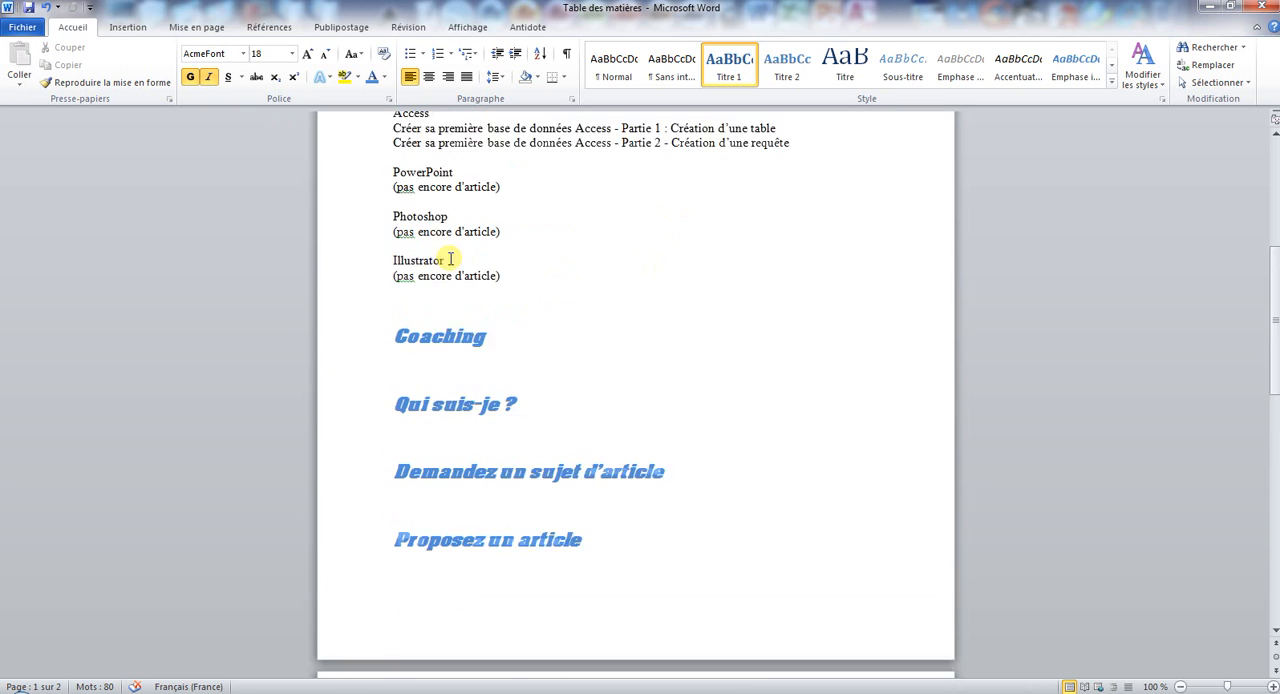
click(380, 179)
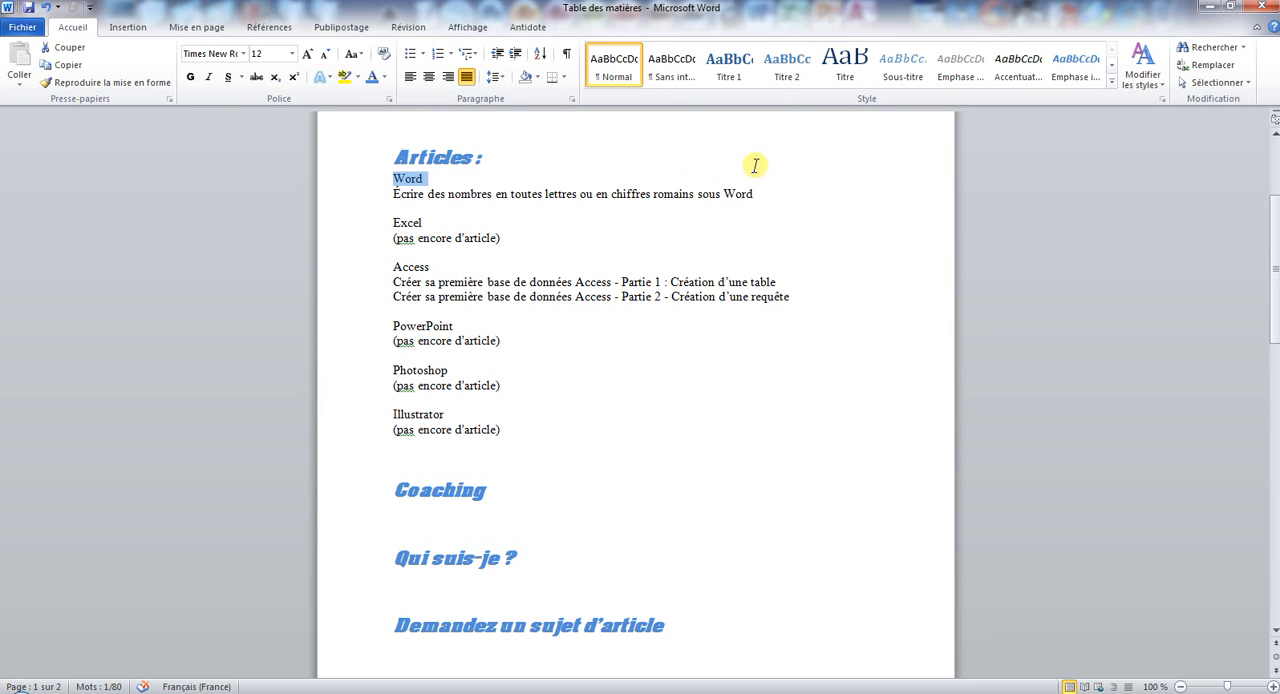
click(787, 72)
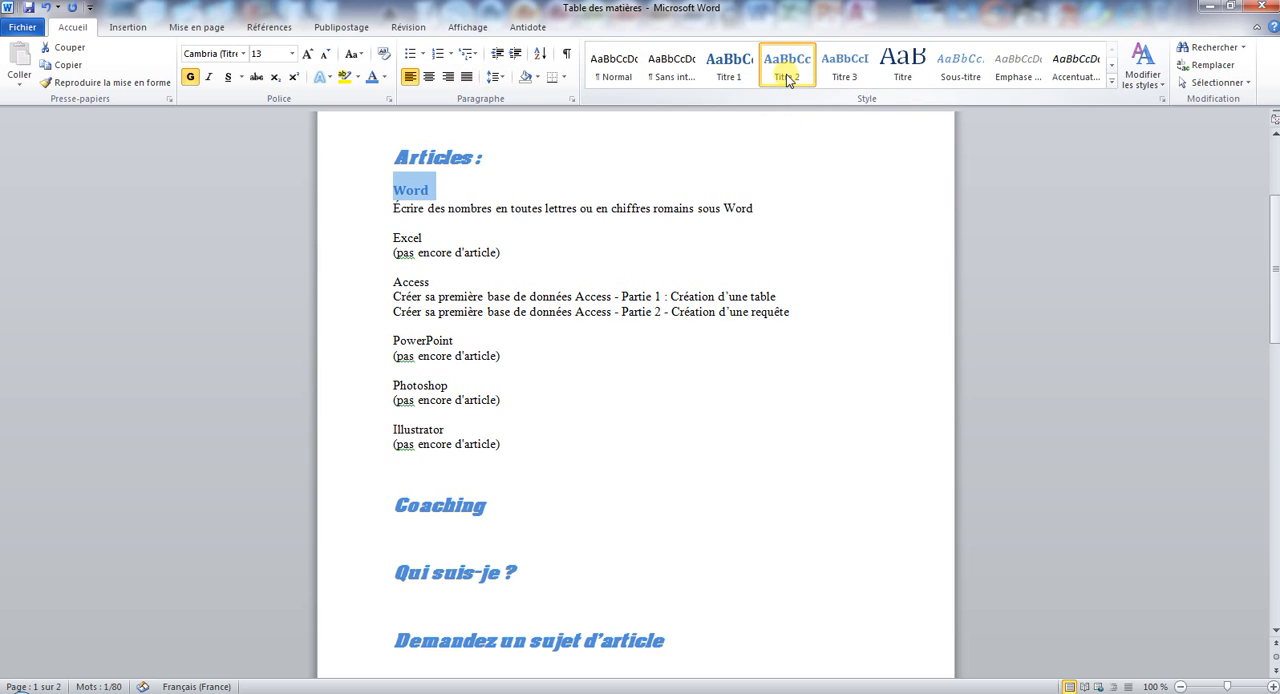
Copy the Word heading's formatting to Excel, Access, PowerPoint, Photoshop and Illustrator with the format painter.
click(105, 82)
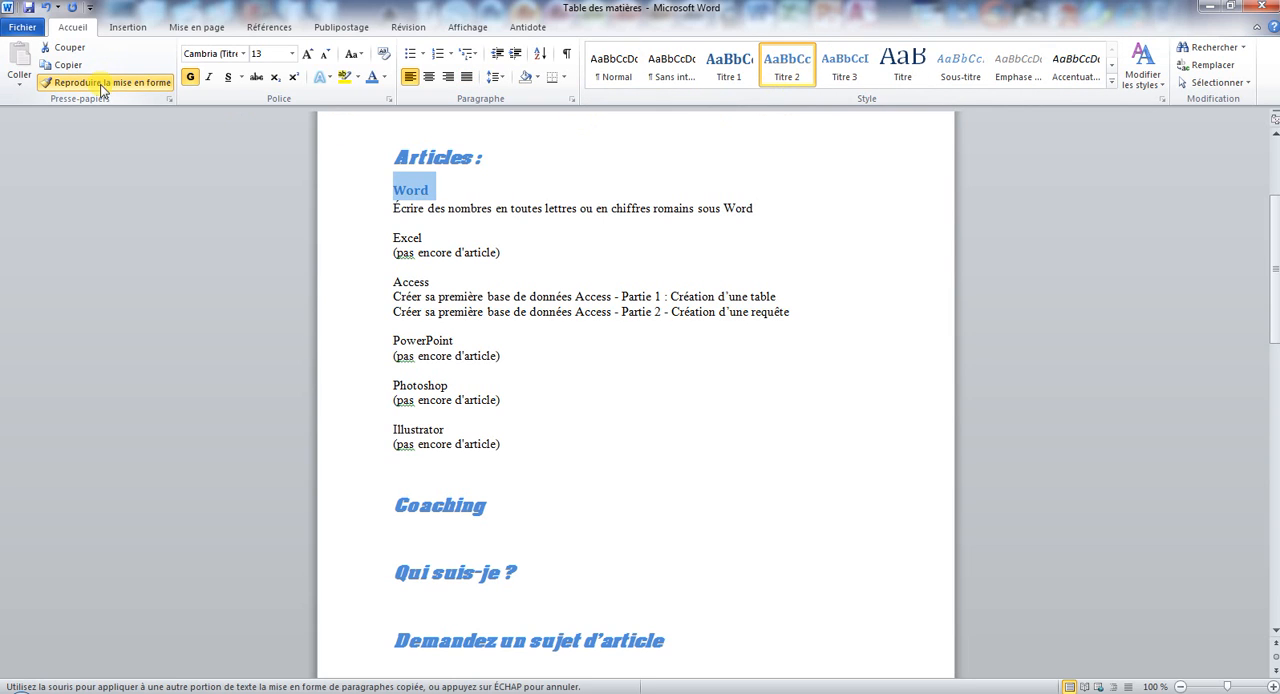
click(377, 252)
click(372, 298)
click(371, 372)
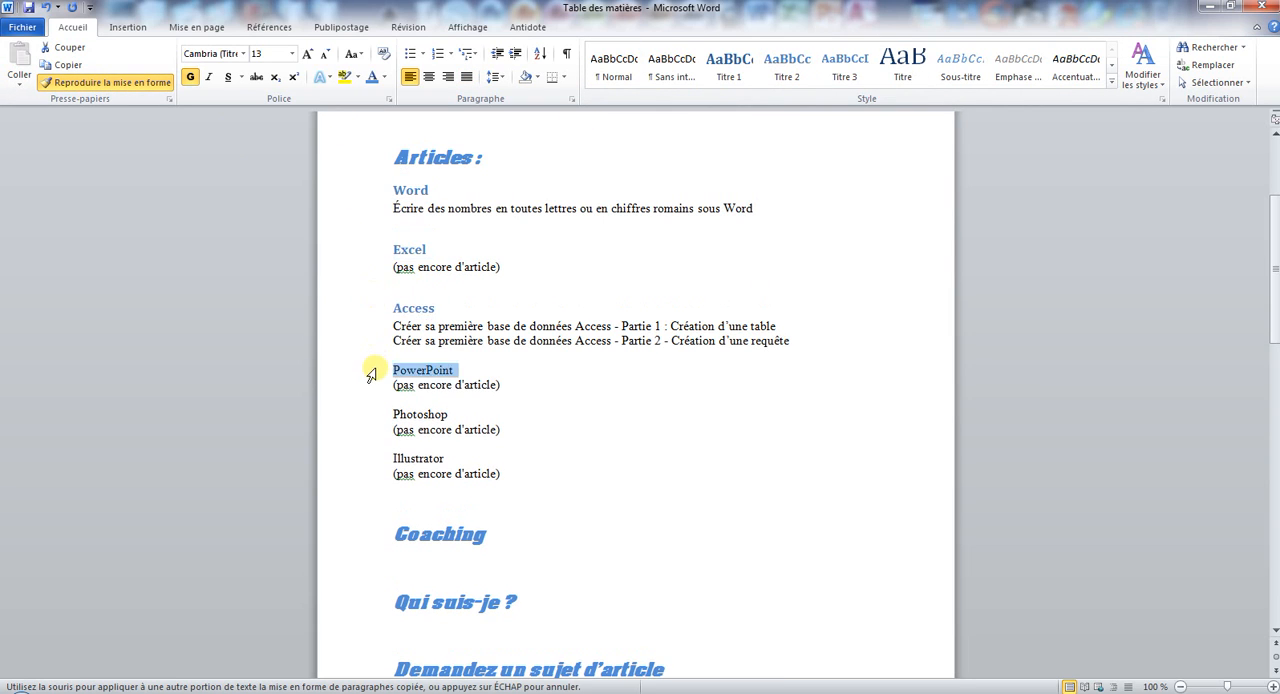
click(370, 430)
click(368, 486)
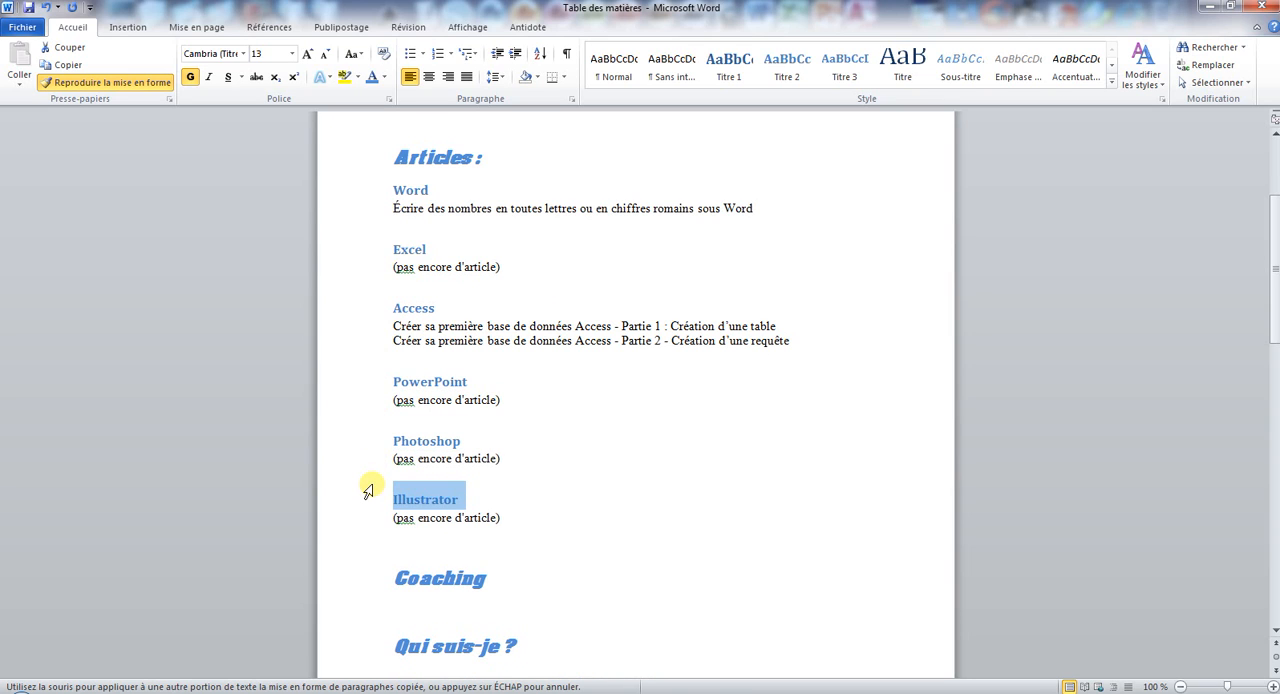
click(136, 88)
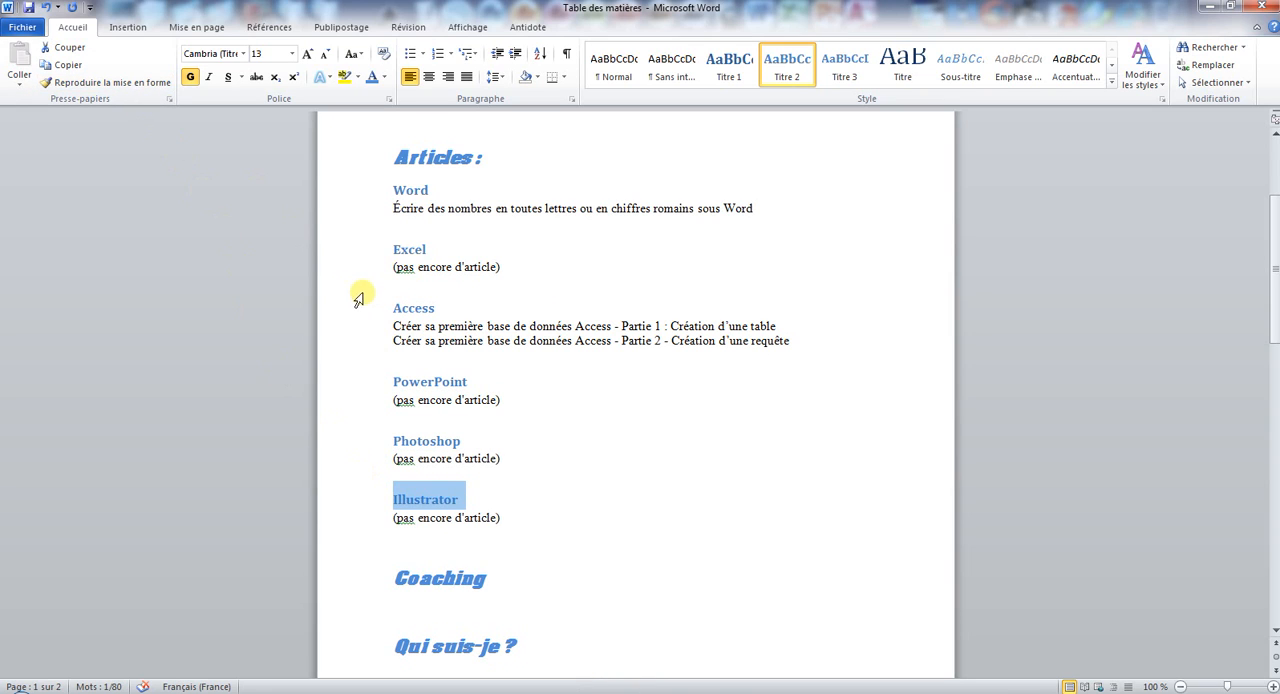
Apply the Titre 3 style to the article line under Word and colour it light green.
click(354, 208)
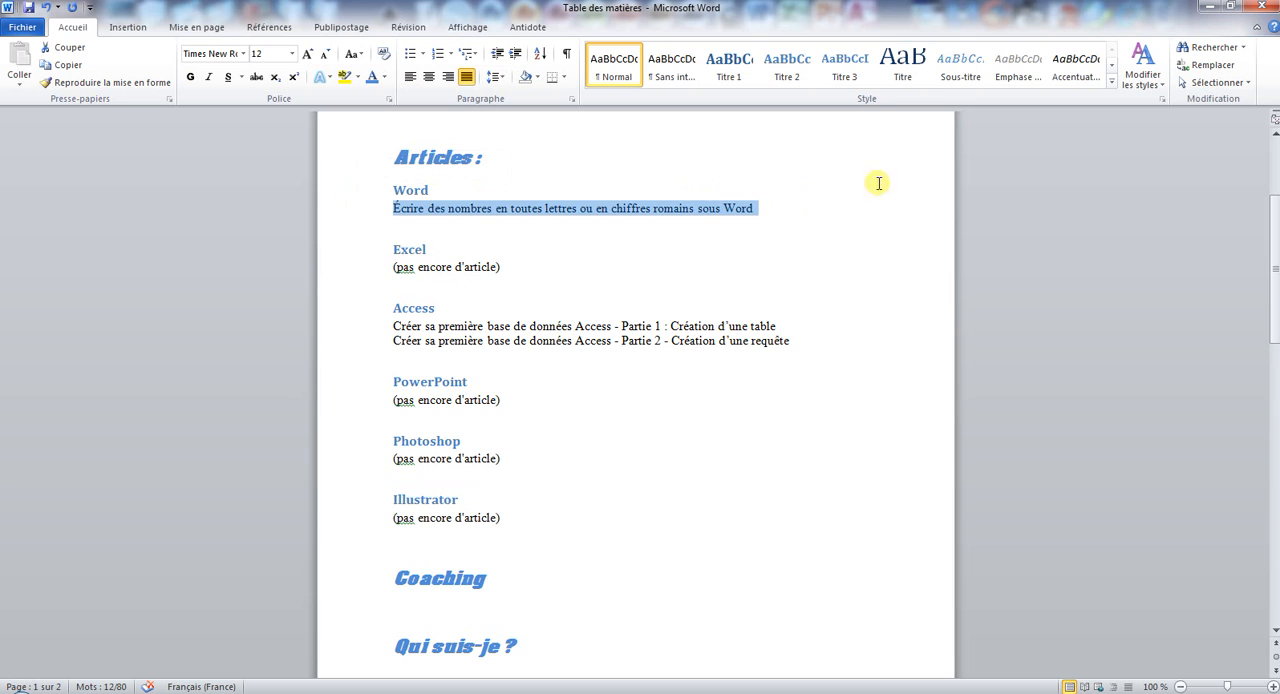
click(843, 70)
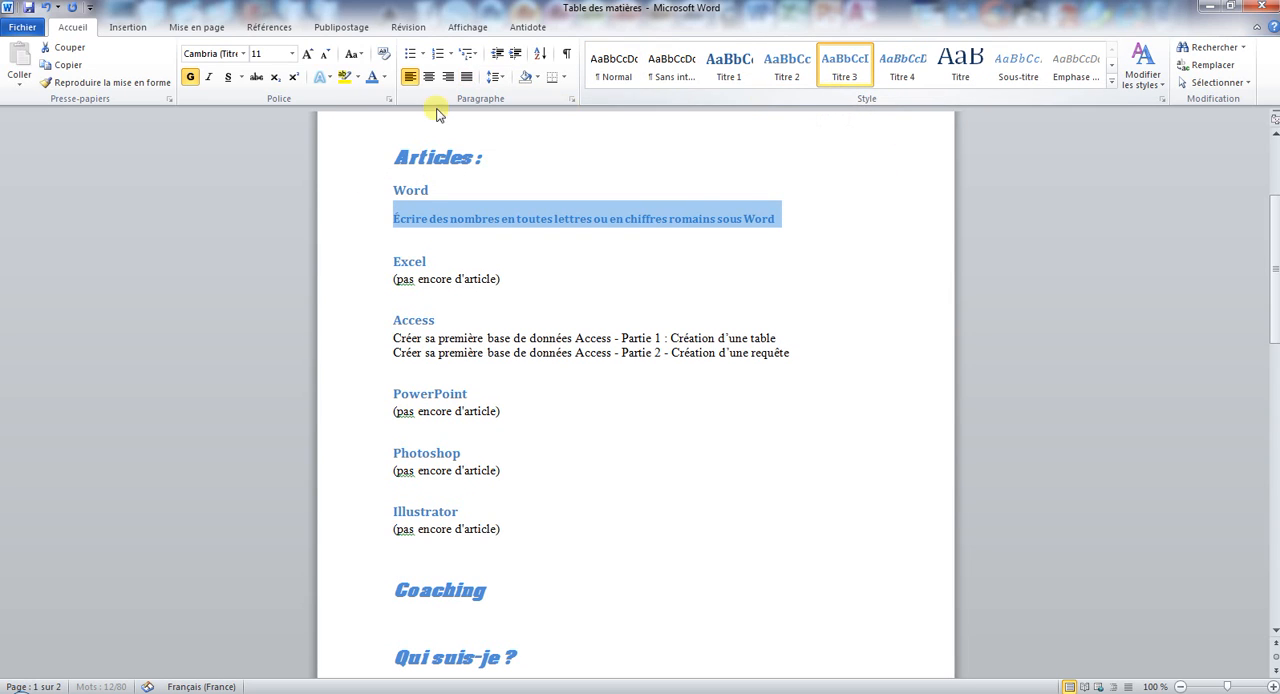
click(384, 77)
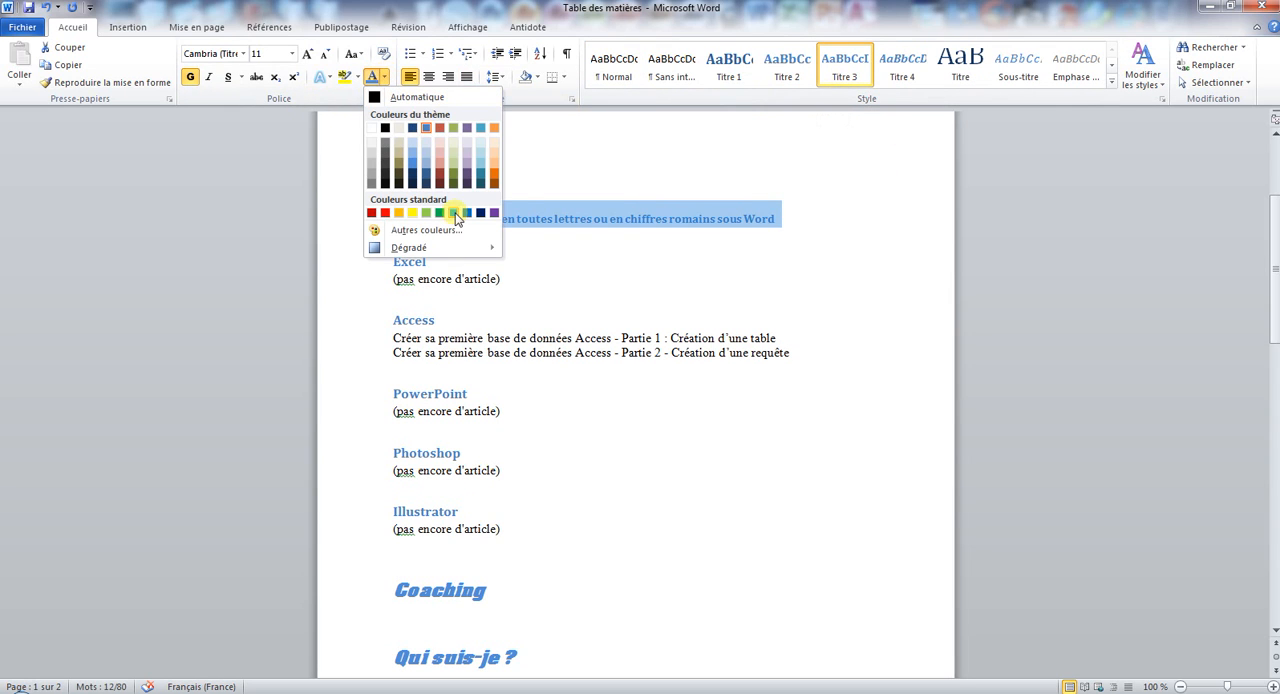
click(438, 213)
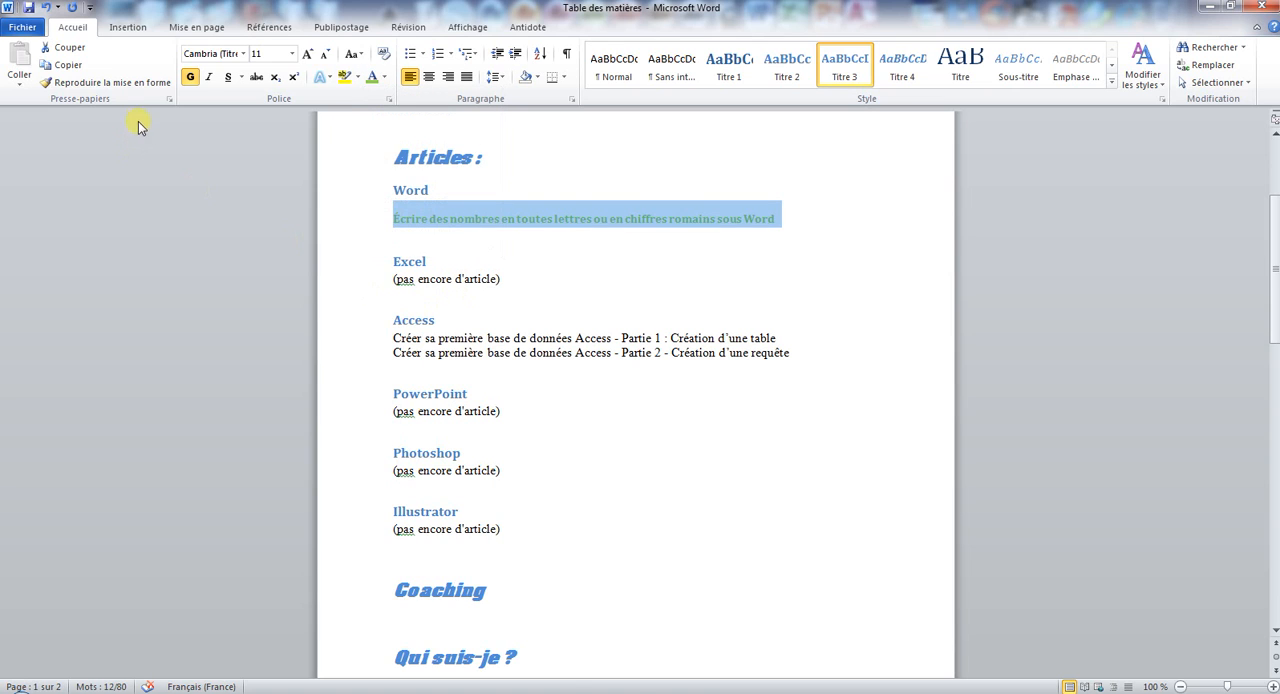
Copy the green Titre 3 formatting to all article lines under Excel, Access, PowerPoint, Photoshop and Illustrator.
click(120, 84)
drag(368, 347, 371, 357)
click(362, 283)
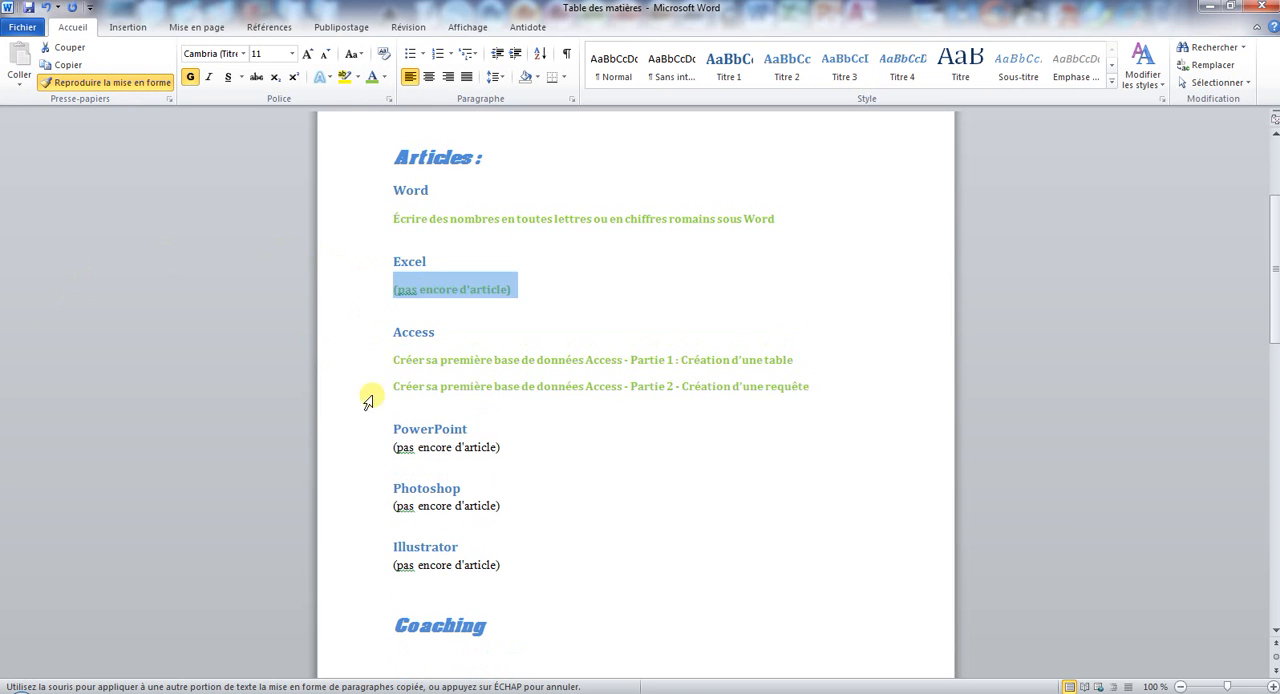
click(370, 456)
click(373, 517)
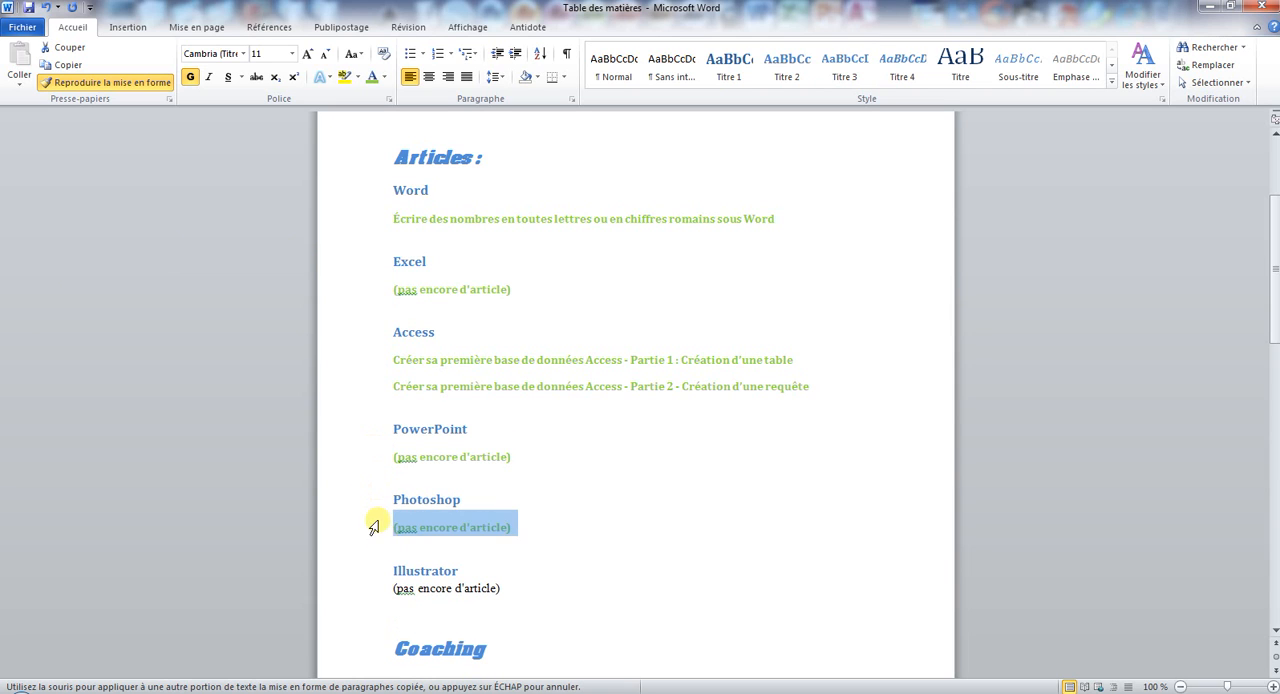
click(381, 596)
click(150, 86)
click(414, 214)
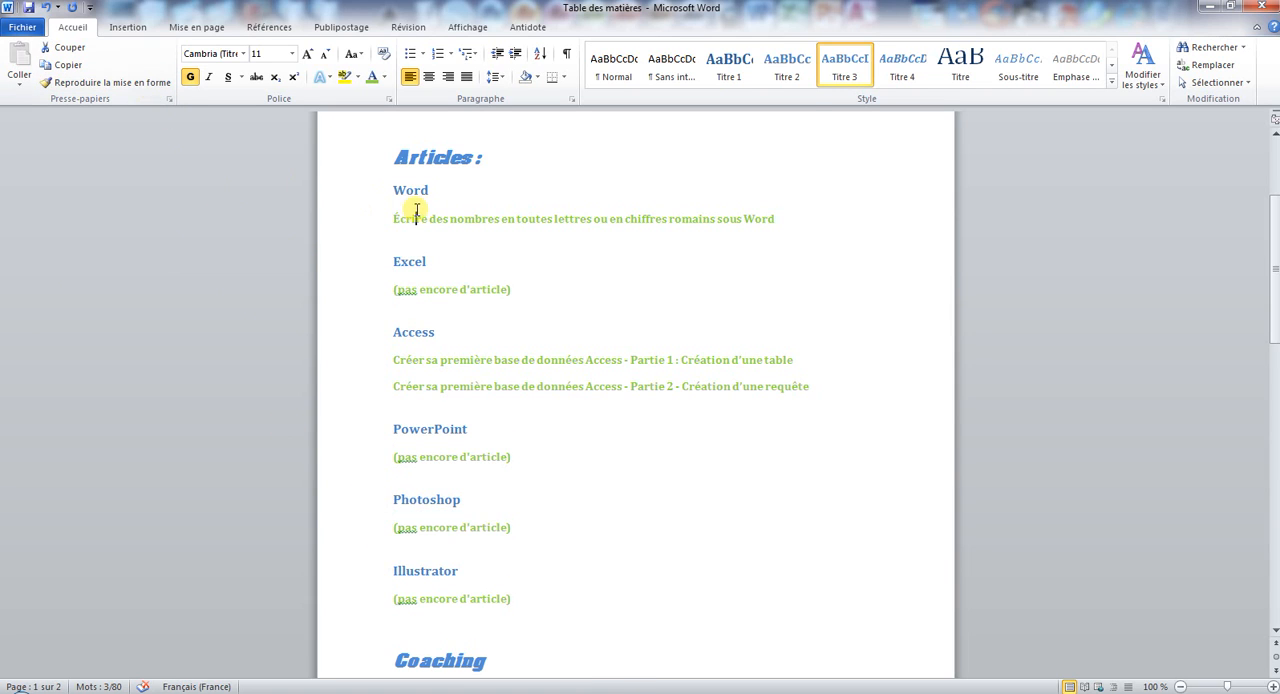
Insert the predefined Table automatique 1 table of contents on the empty line below the Plan du site title.
scroll(576, 260, up, 1)
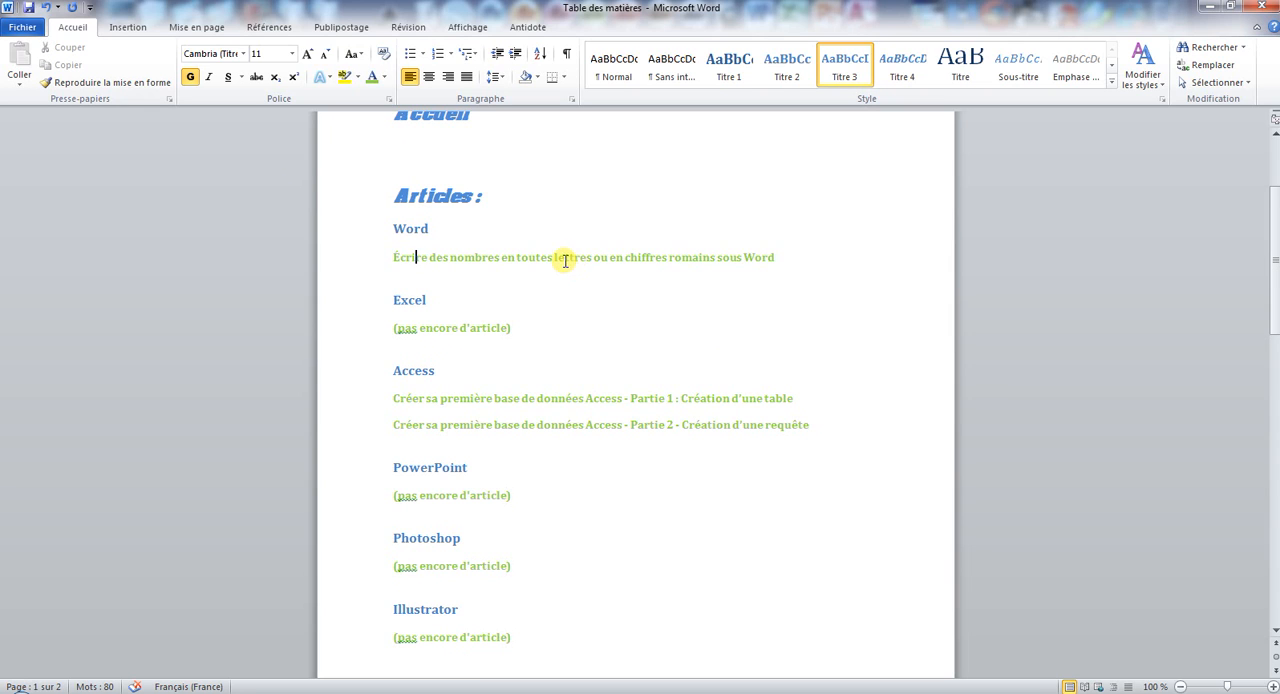
scroll(563, 258, up, 3)
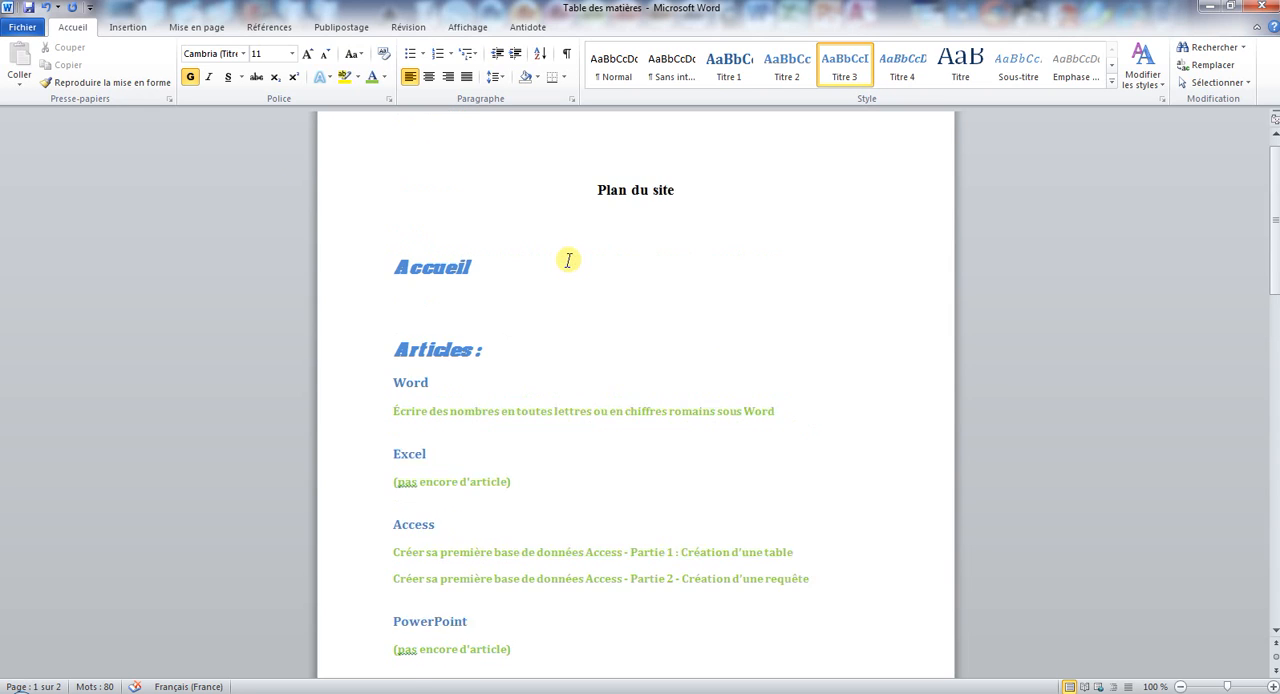
click(501, 245)
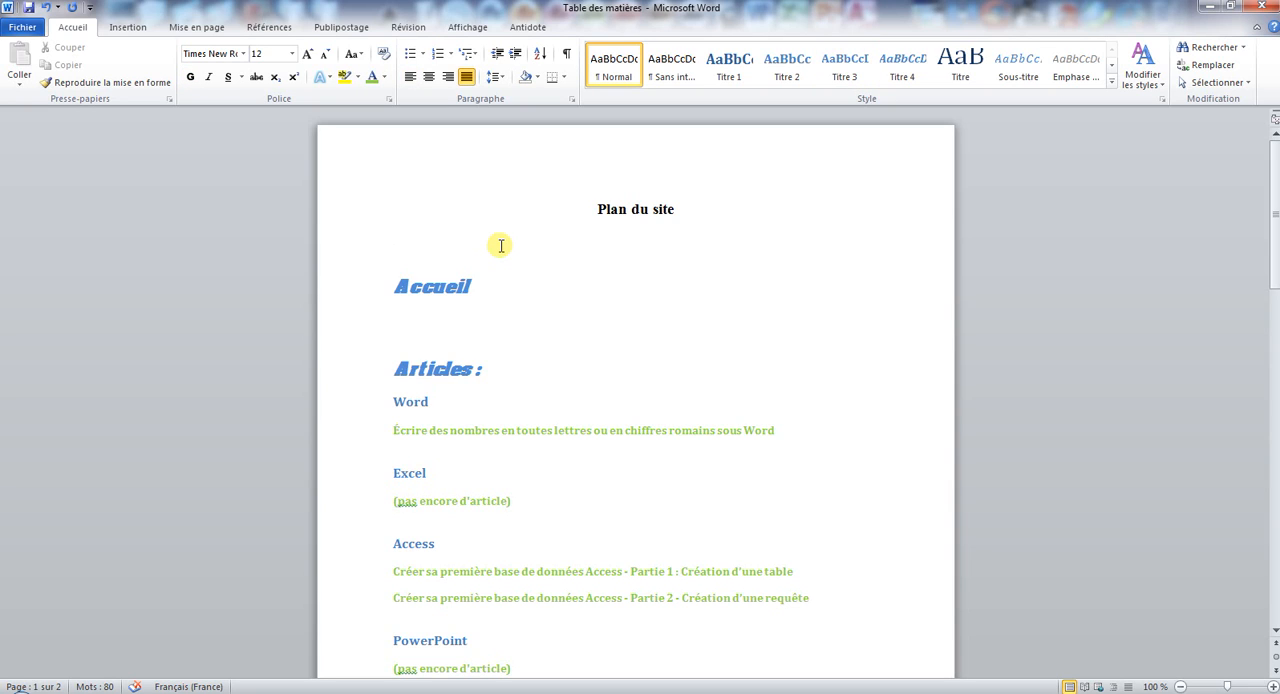
click(283, 29)
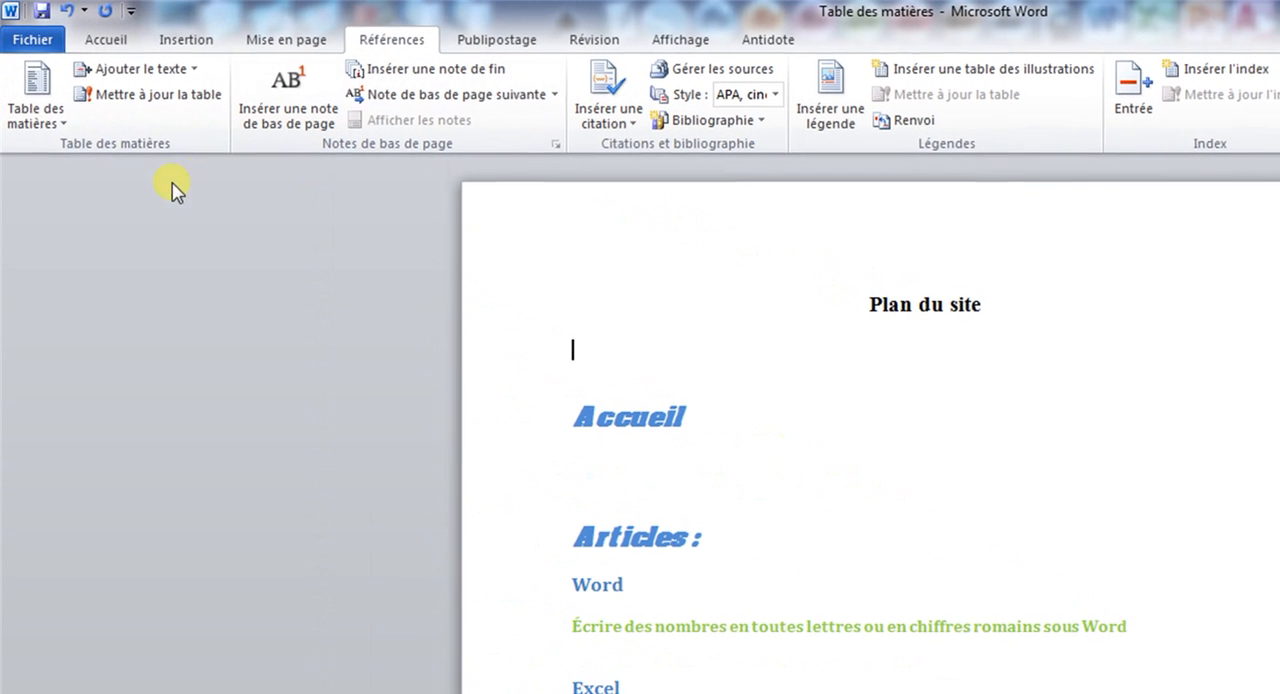
click(25, 84)
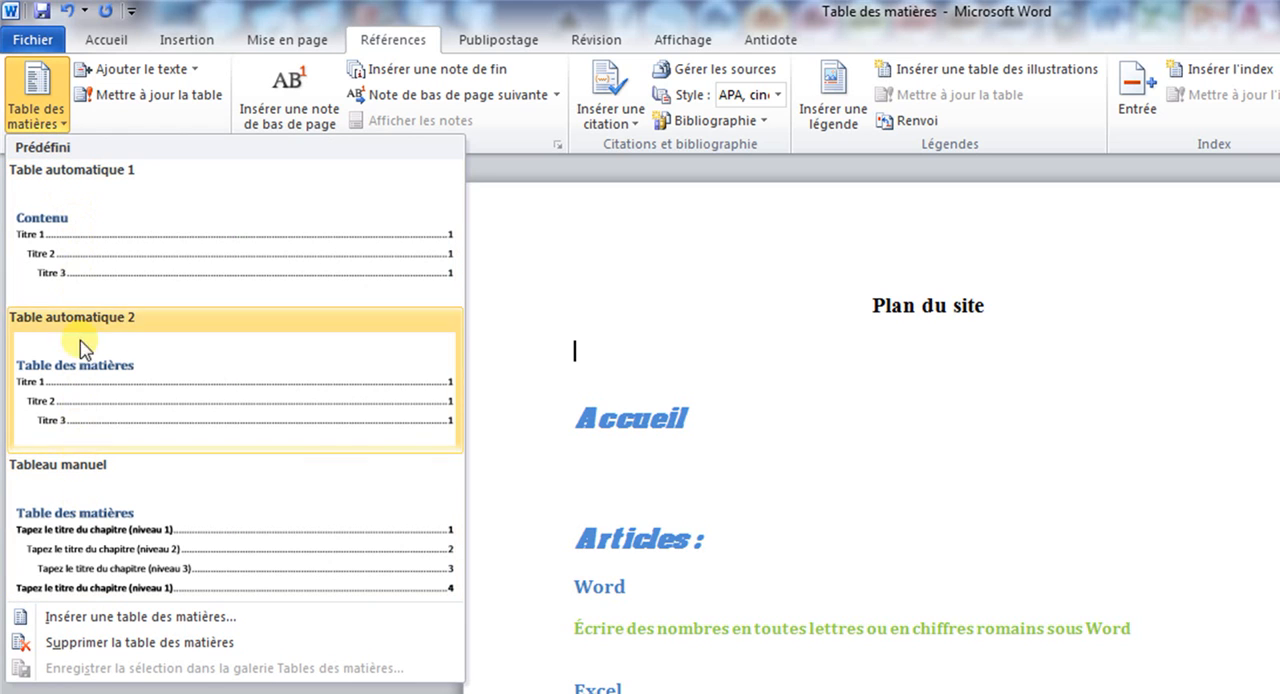
click(60, 268)
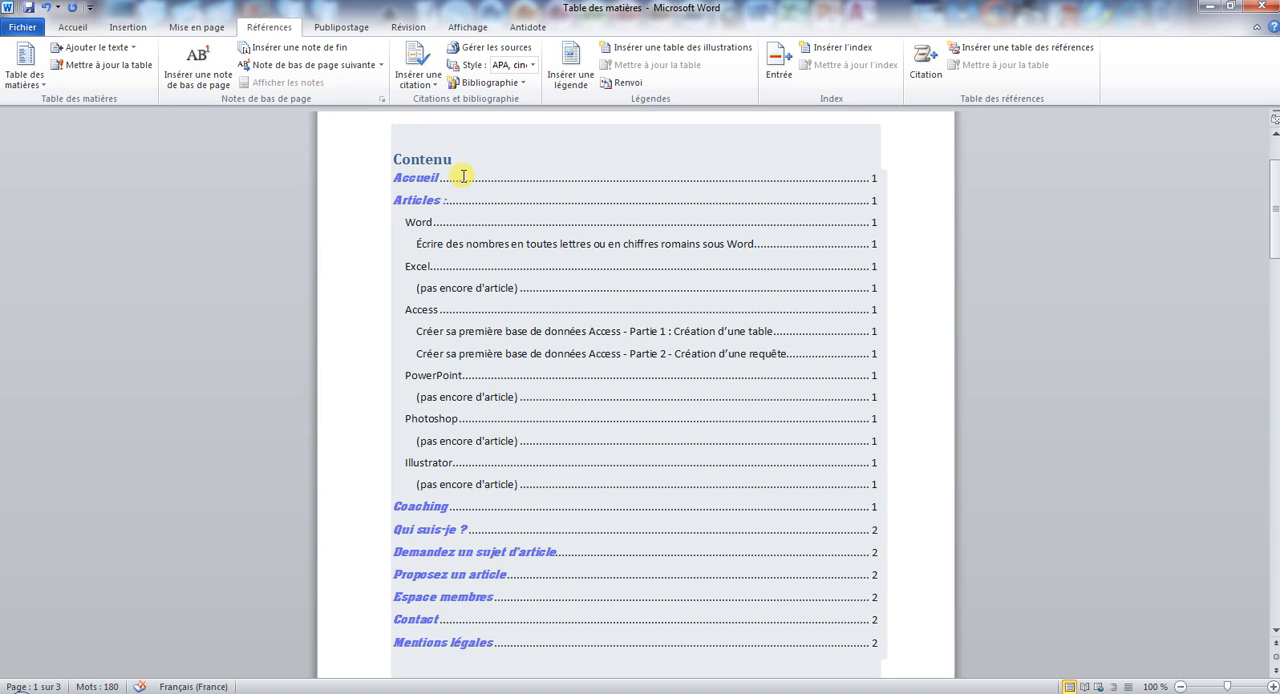
Open the custom table of contents settings with the cursor in the Contenu title of the inserted table.
click(442, 177)
scroll(456, 200, up, 2)
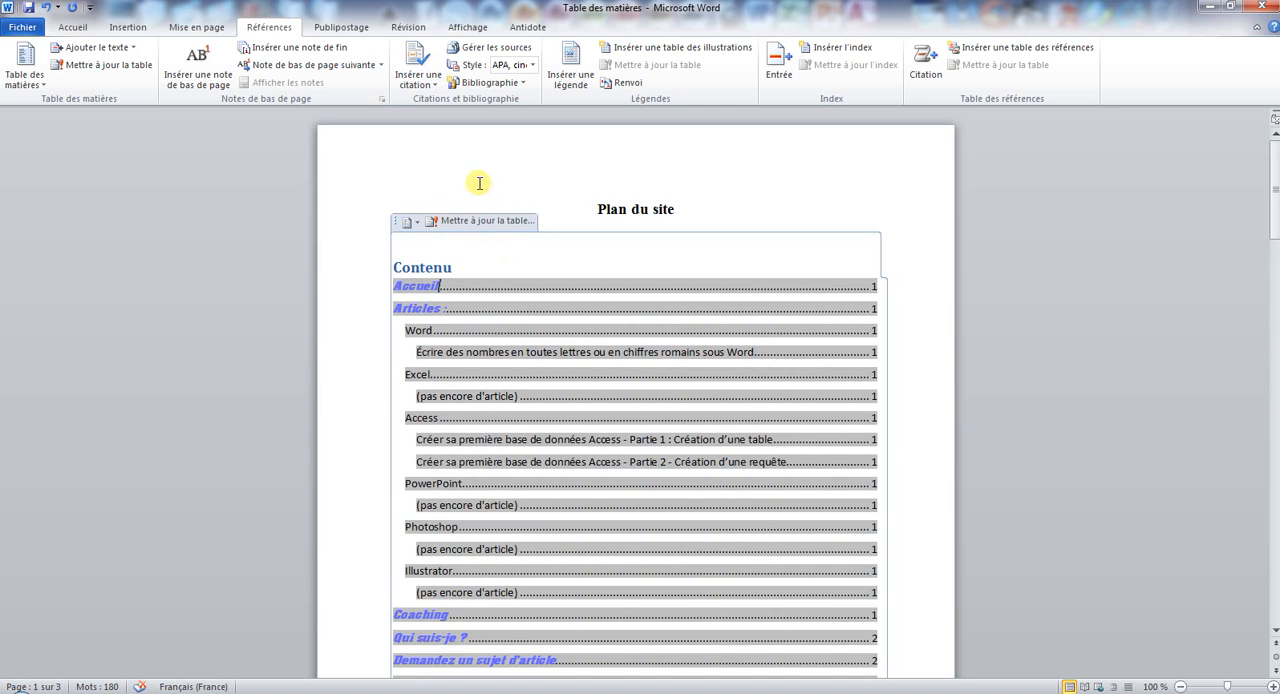
click(406, 268)
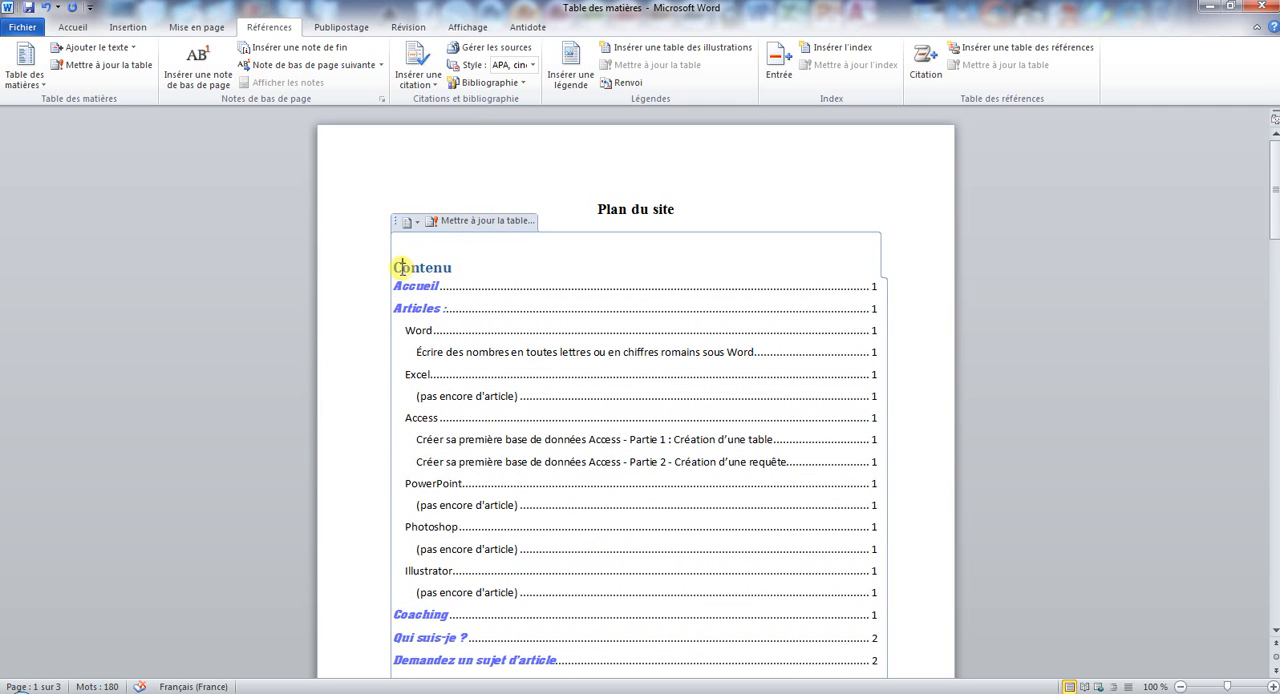
click(40, 86)
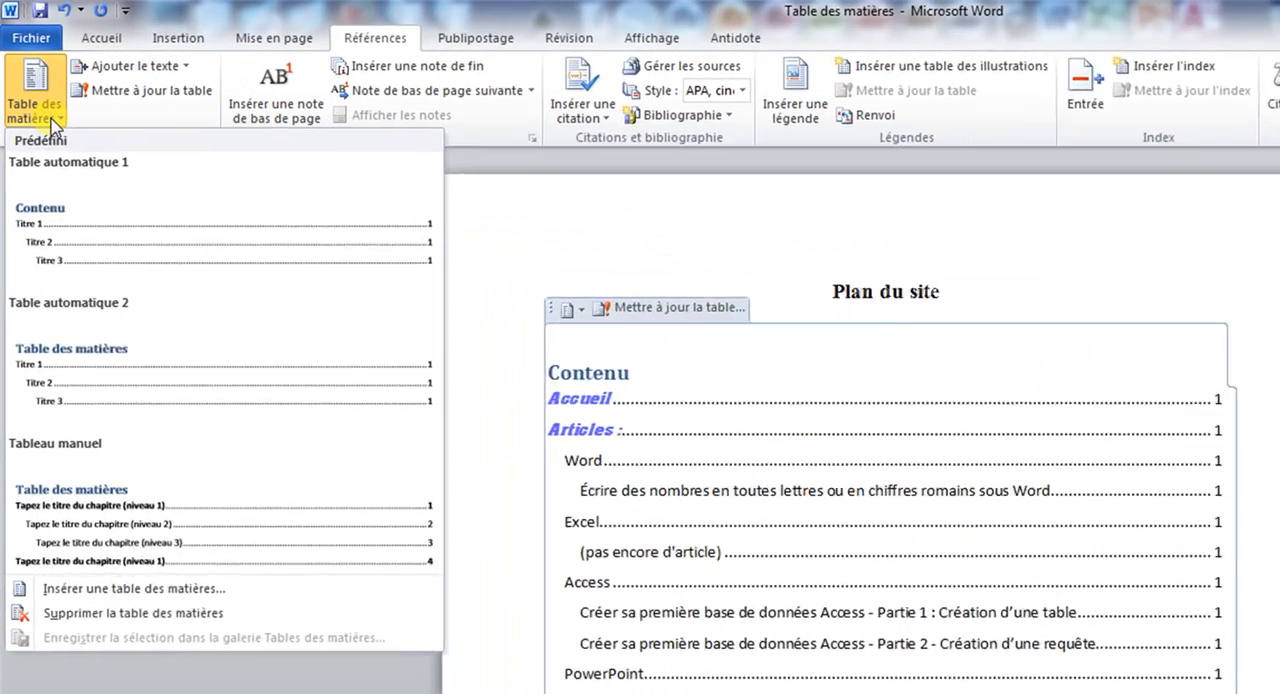
click(223, 616)
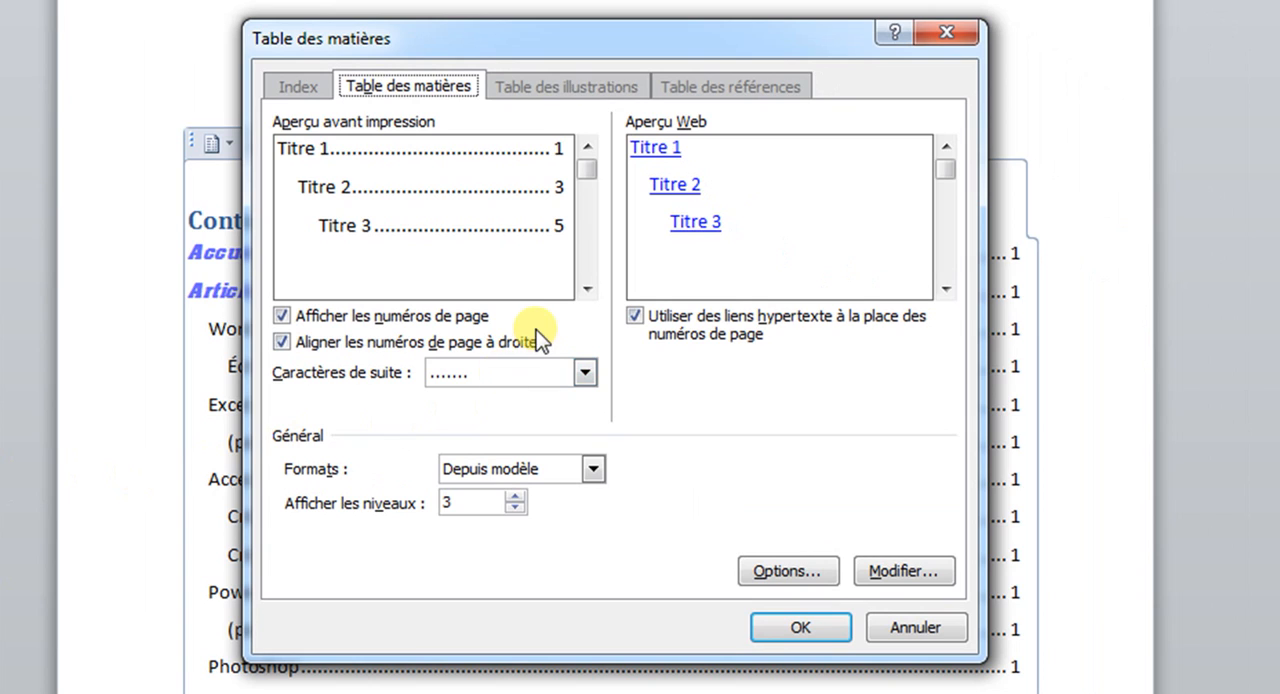
Try hiding the page numbers and removing their right alignment, restoring each option.
click(282, 316)
click(282, 316)
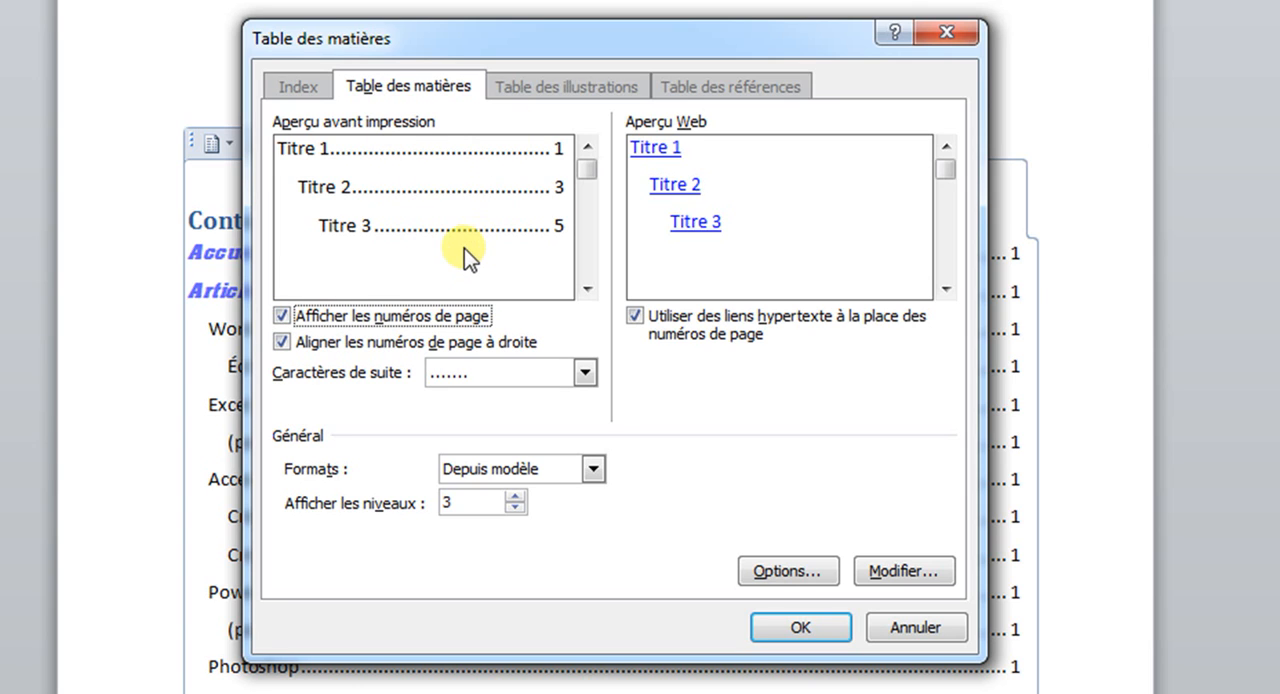
click(279, 345)
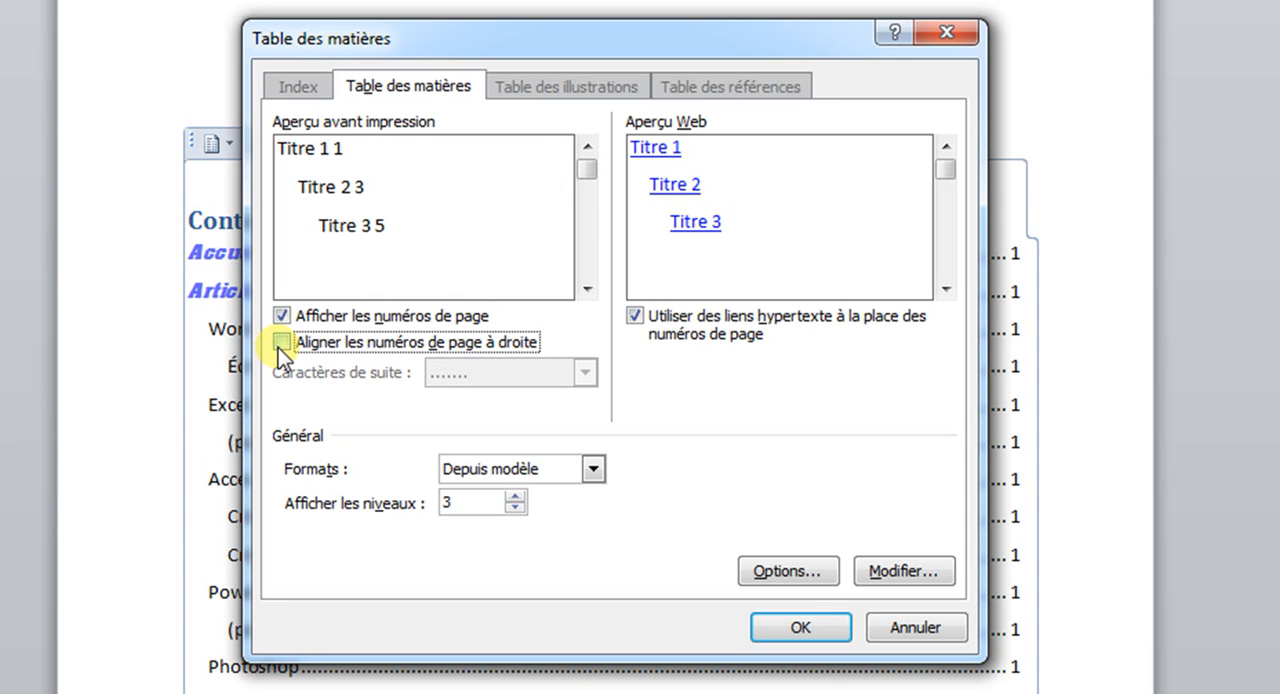
click(280, 343)
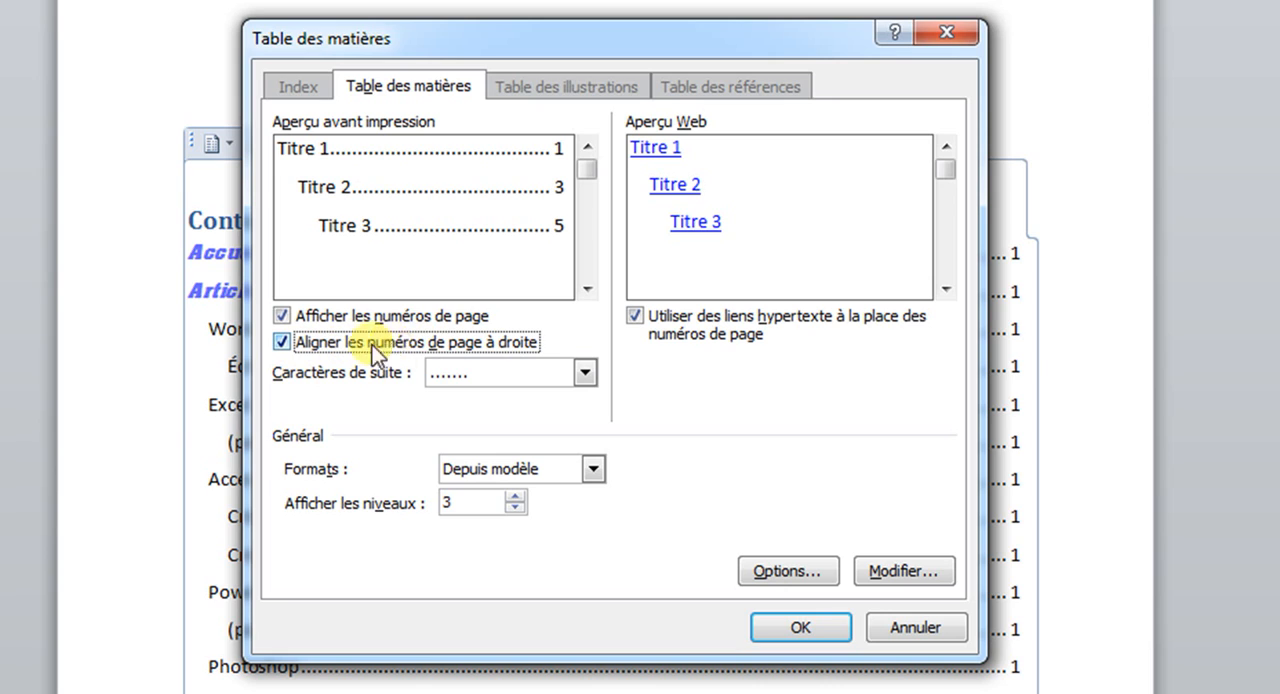
Preview the dashed leader for the table of contents, and set the leader character to the solid underline.
click(500, 375)
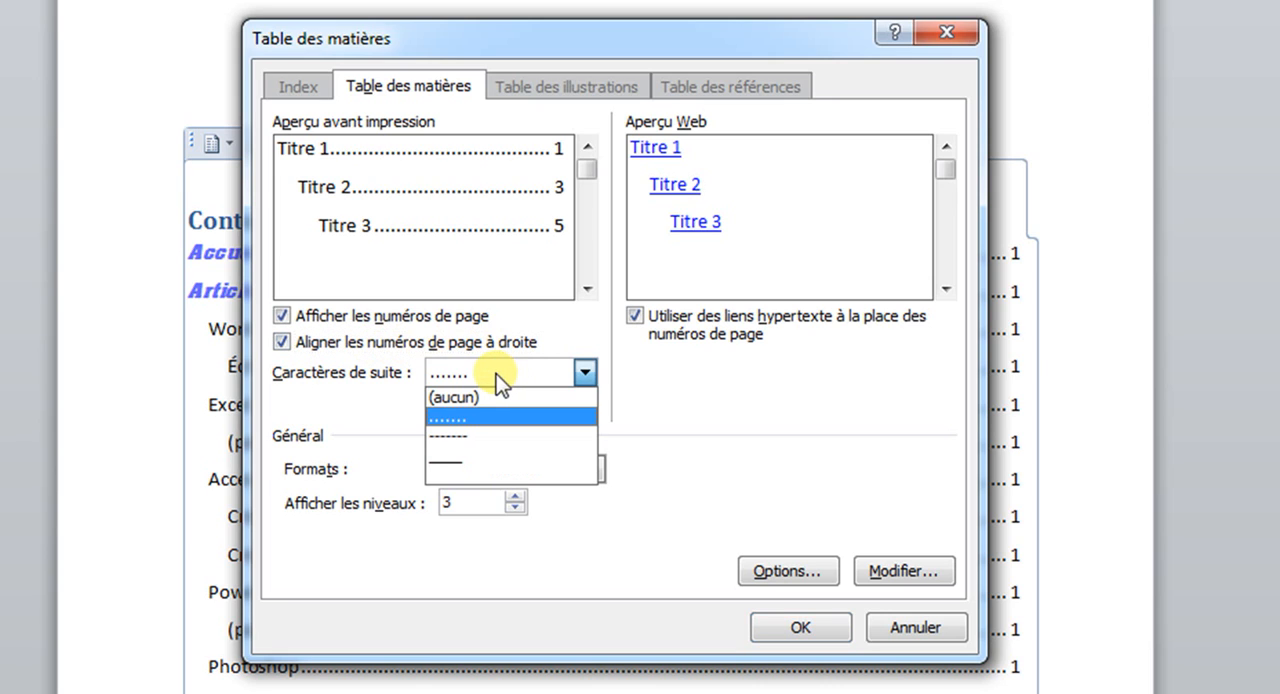
click(490, 434)
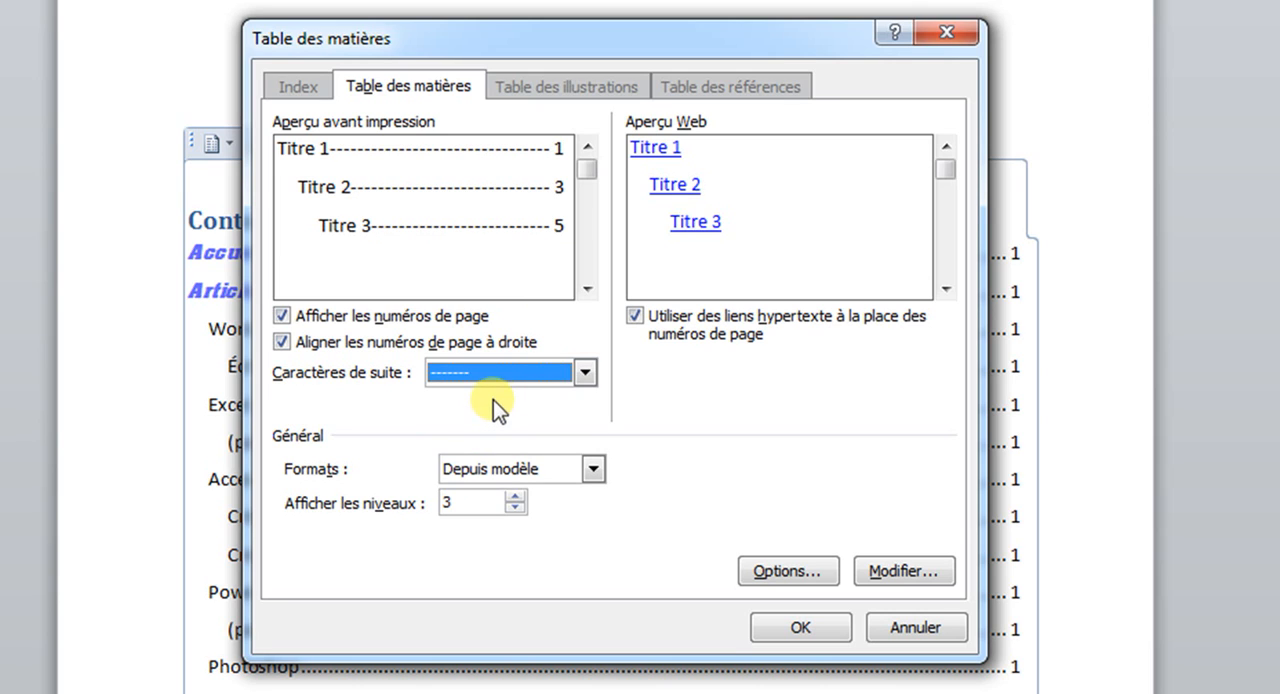
click(497, 385)
click(494, 461)
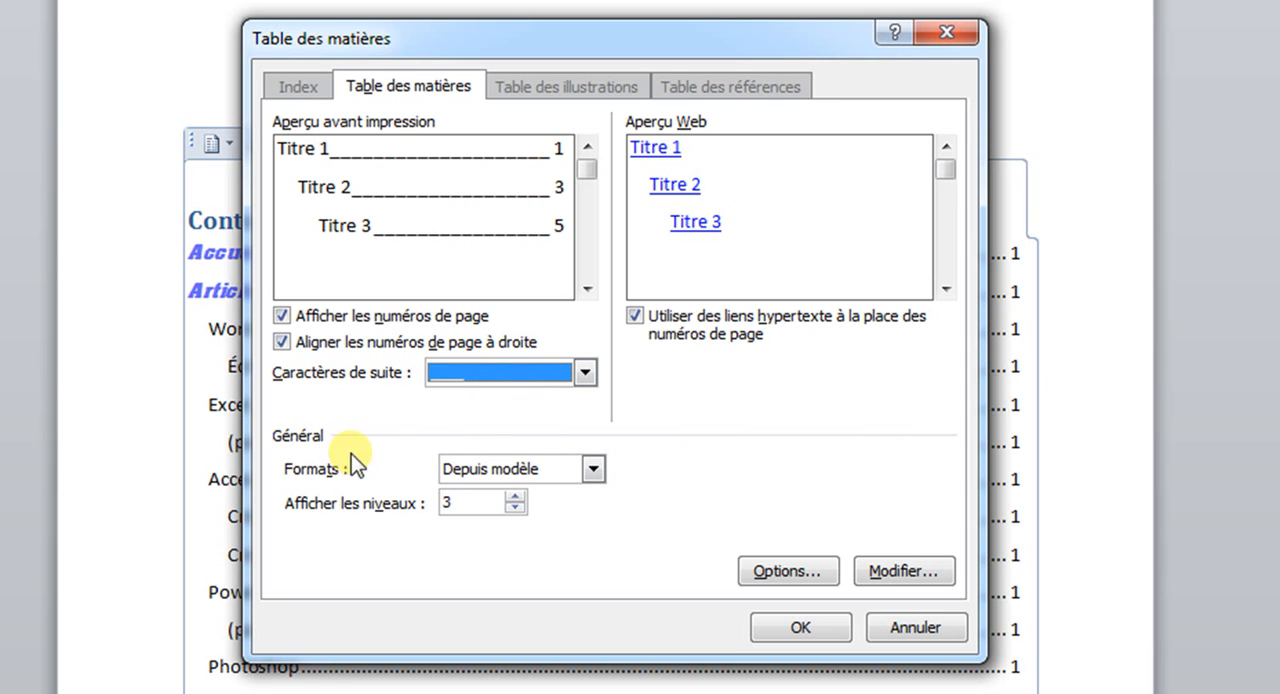
Preview the Soigné and Officiel table of contents formats, and set the format back to Depuis modèle.
click(519, 467)
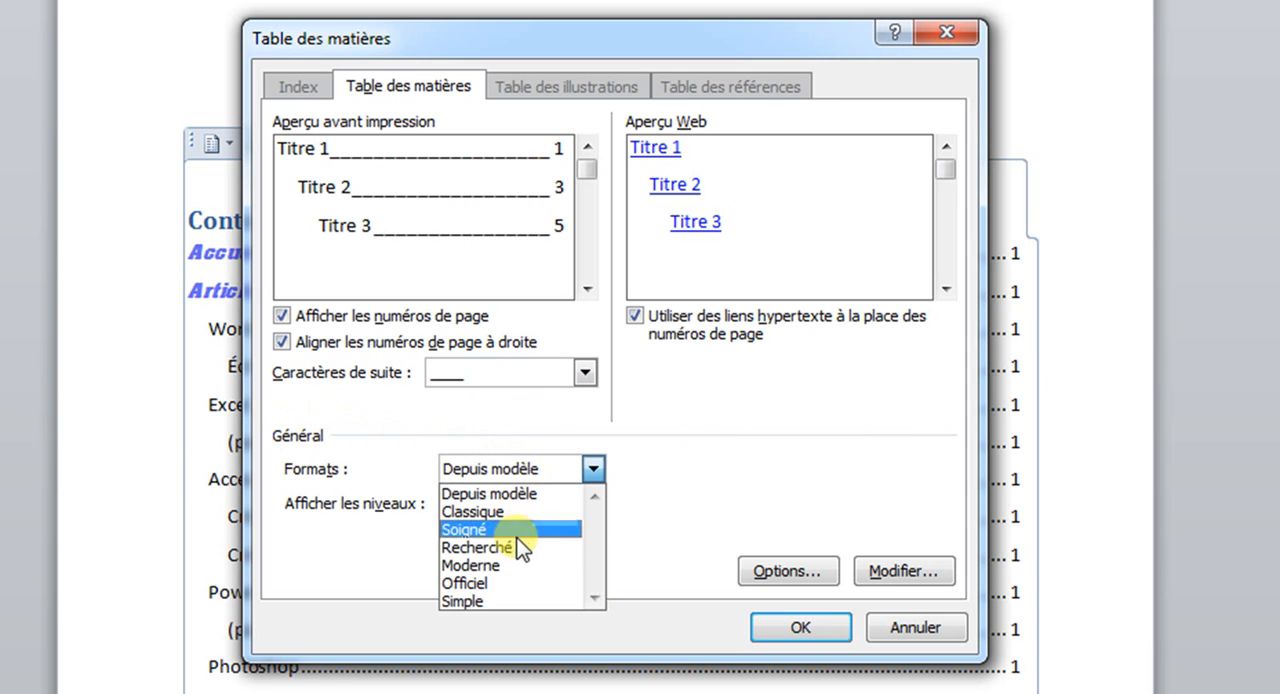
click(518, 528)
click(505, 470)
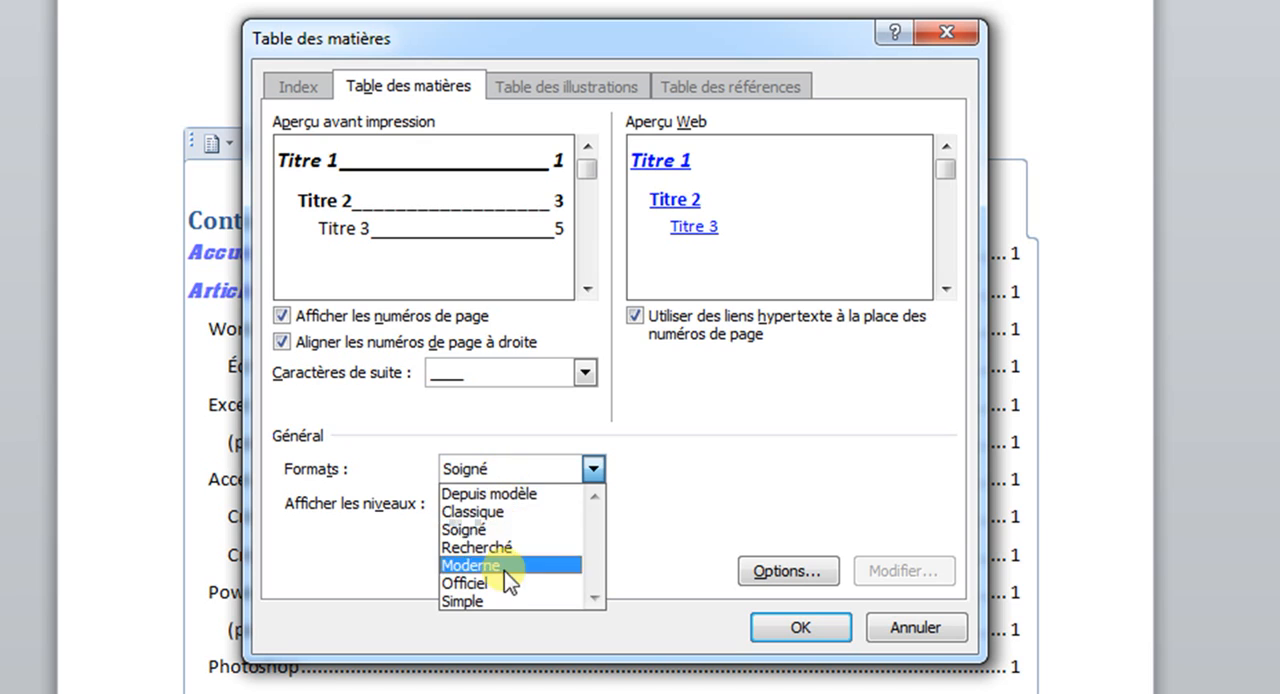
click(505, 583)
click(518, 469)
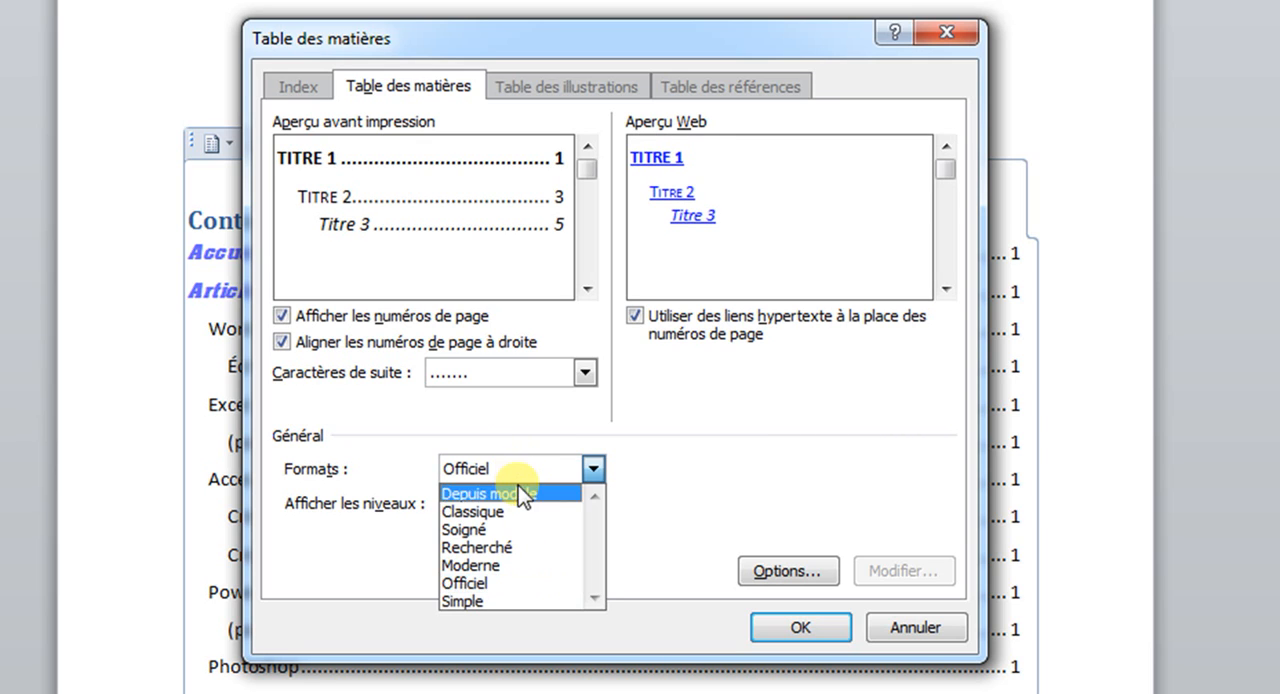
click(520, 489)
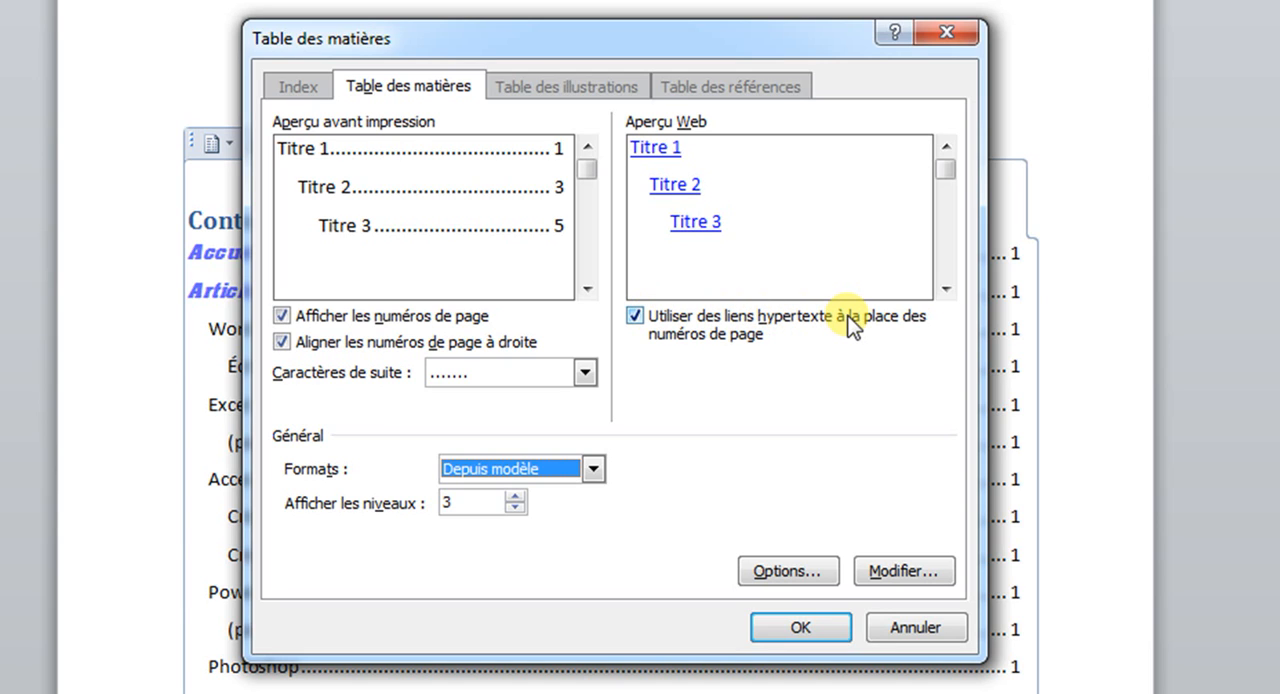
Try the web preview without hyperlinks, restore them, and apply the settings by replacing the existing table of contents.
click(640, 320)
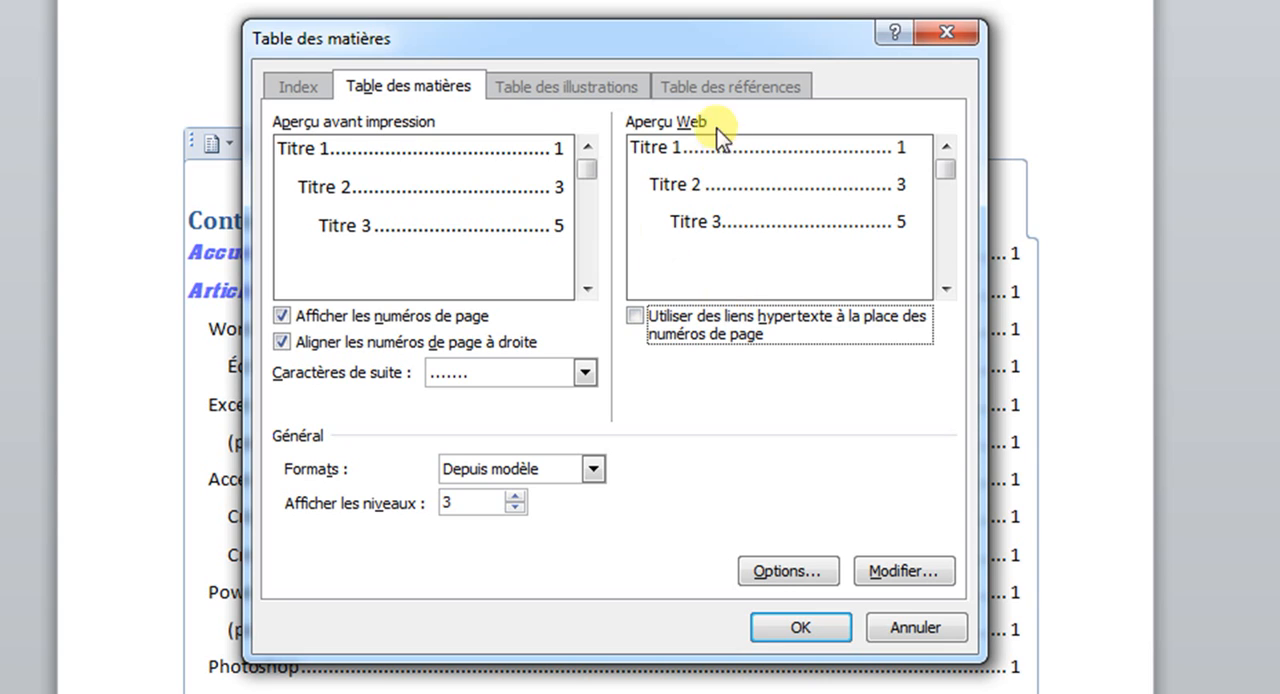
click(637, 318)
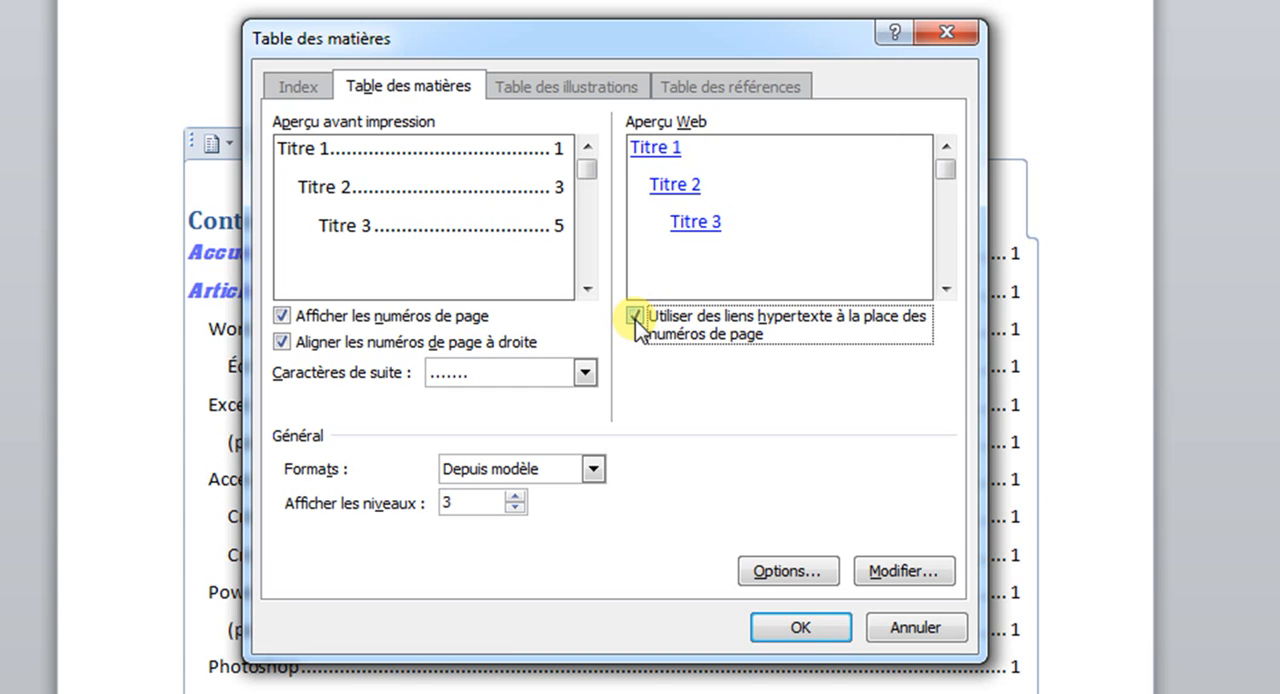
click(828, 634)
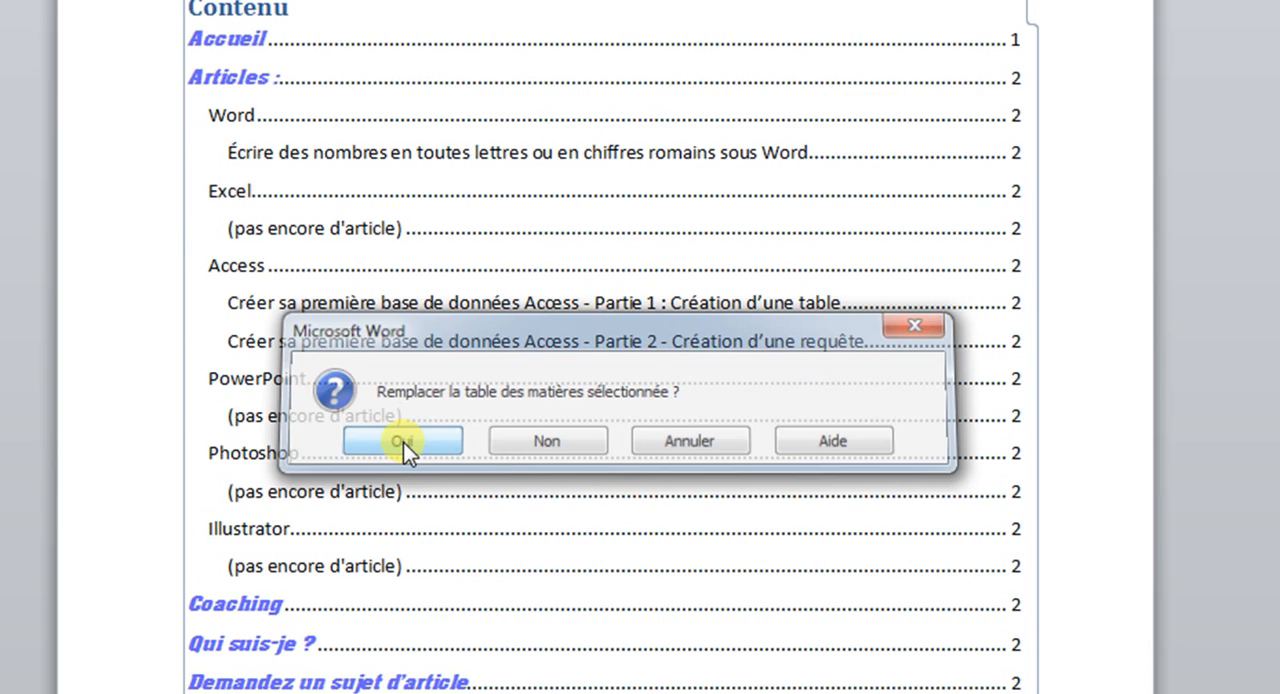
click(403, 442)
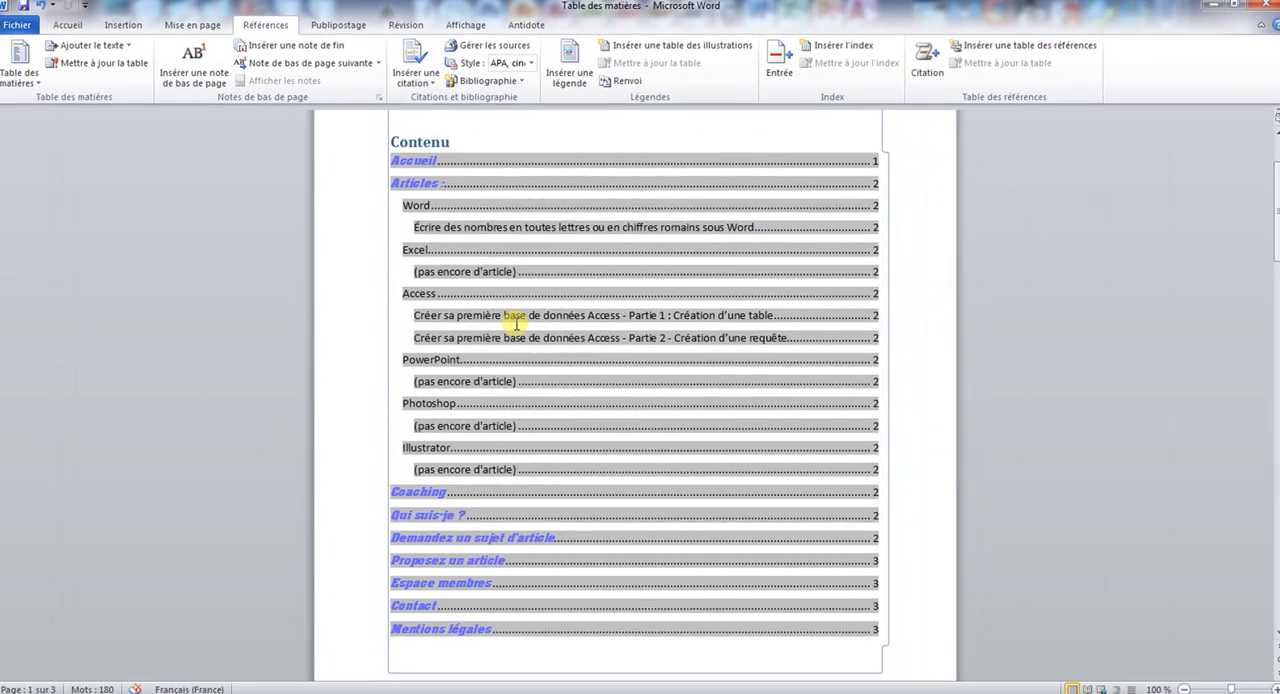
Replace the Contenu title above the table of contents with Table des matières.
scroll(518, 322, up, 1)
click(485, 255)
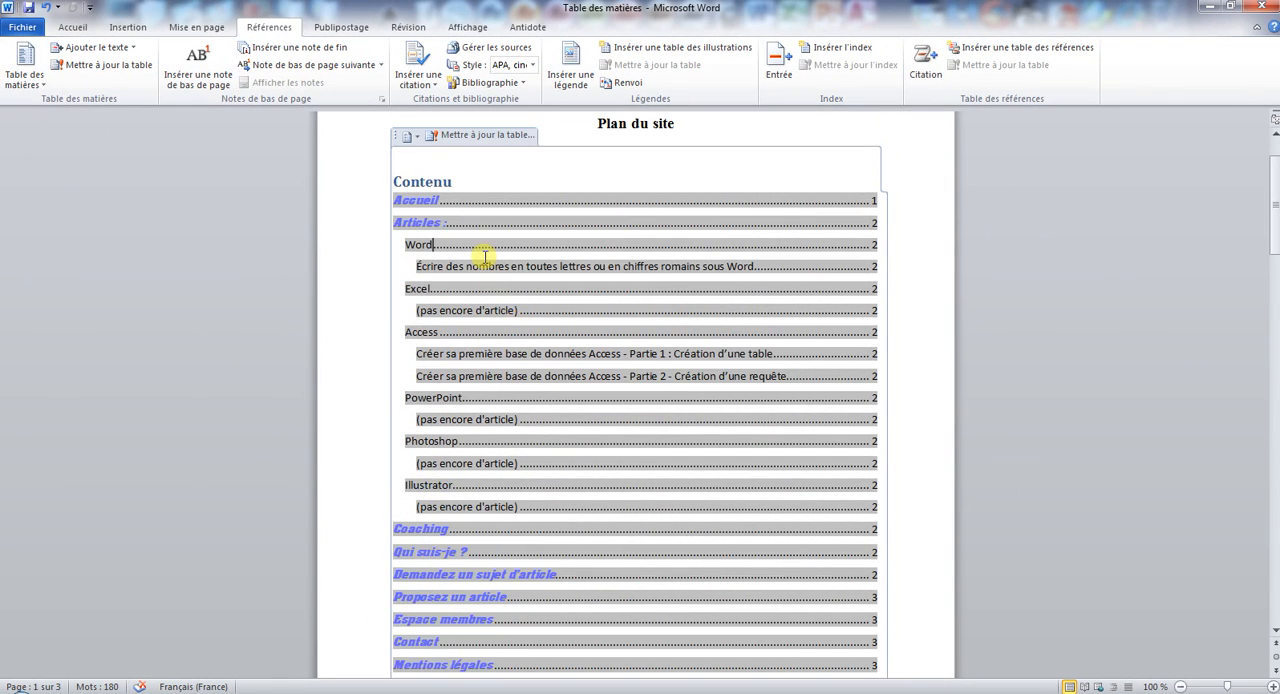
click(392, 181)
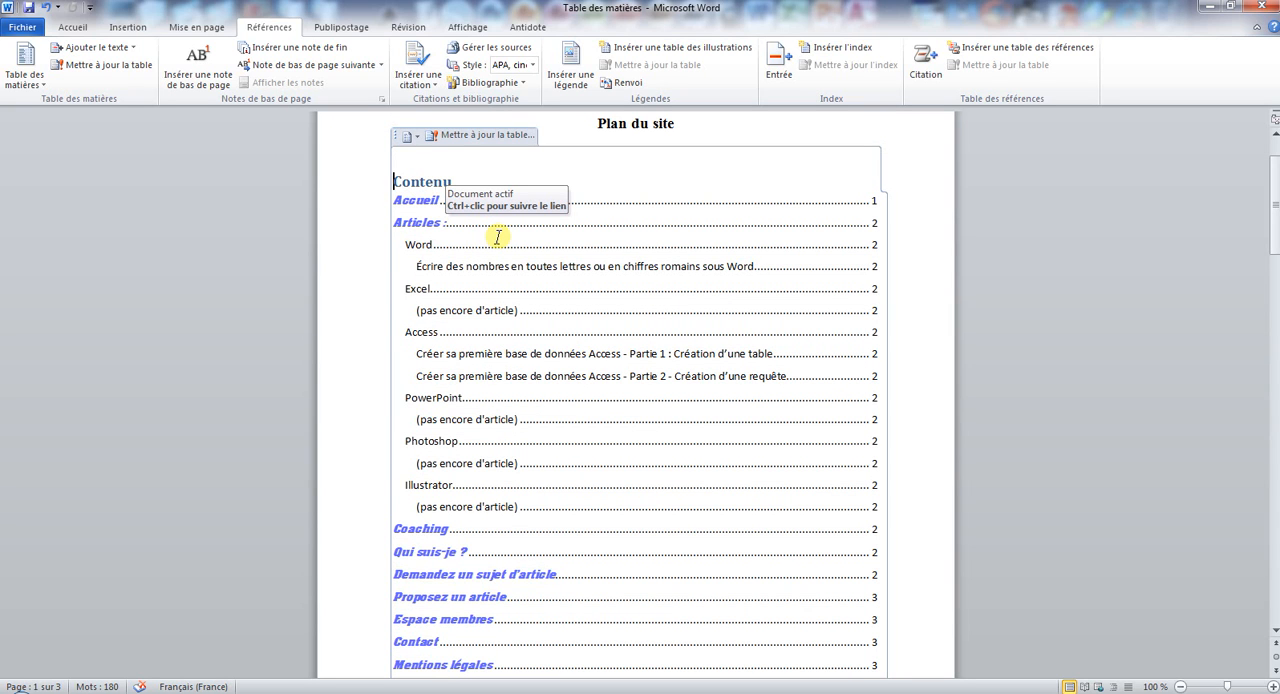
text(Table desd)
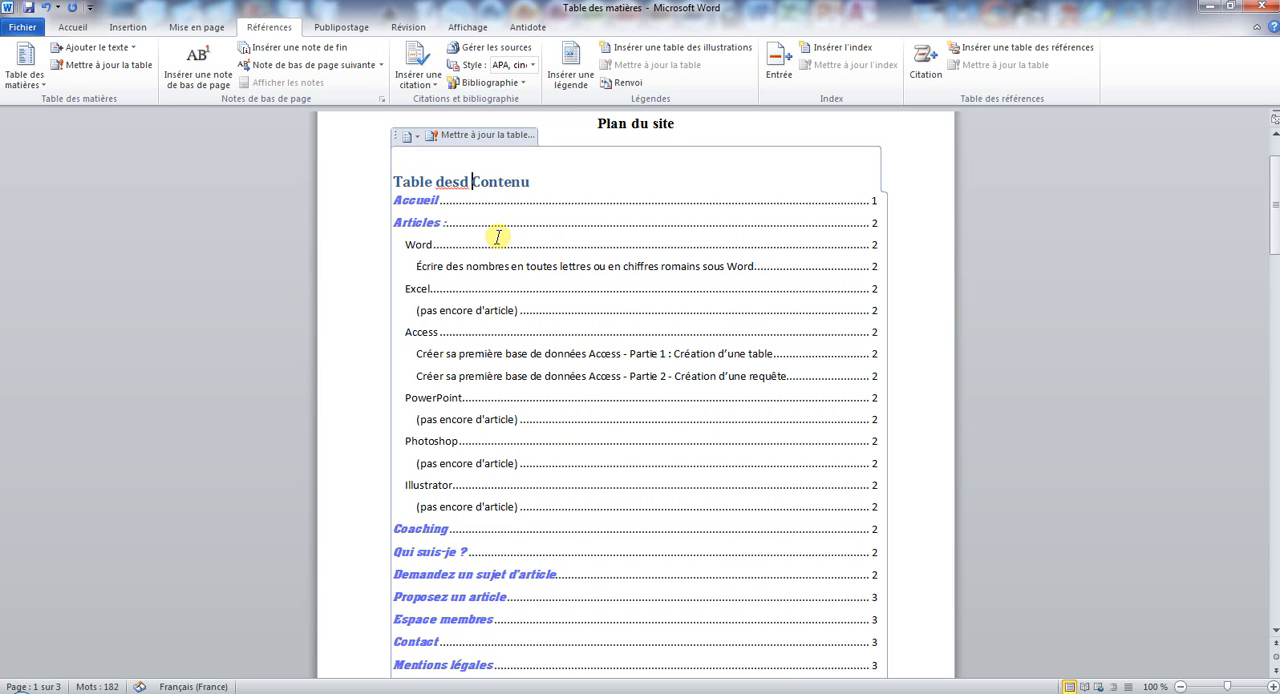
key(BackSpace)
key(BackSpace)
text(s matièr)
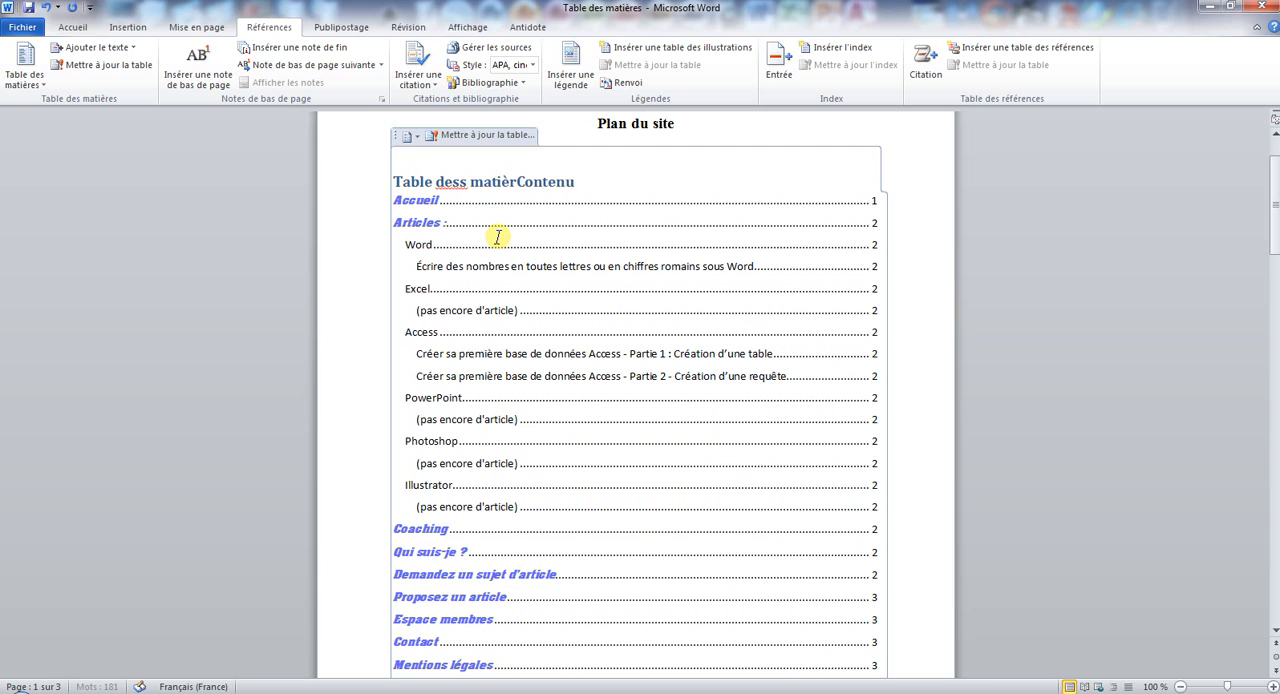
text(es)
key(Delete)
key(Delete)
key(Delete)
key(Delete)
key(Delete)
click(466, 181)
key(BackSpace)
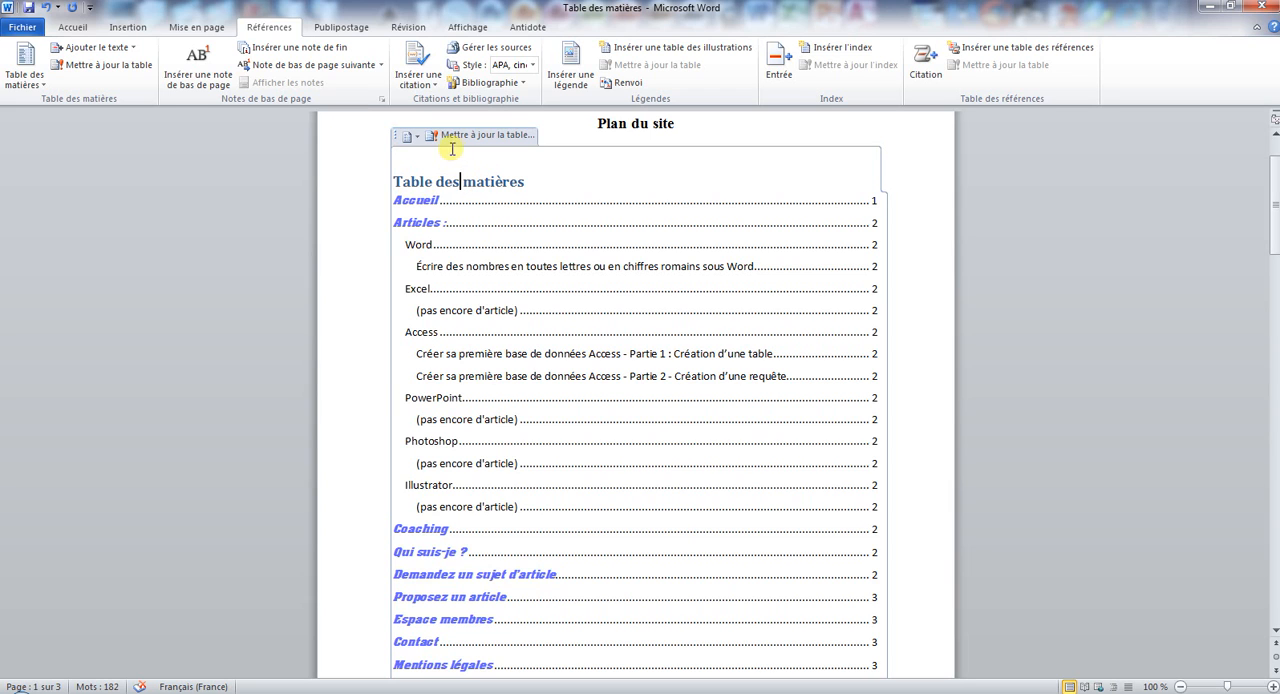
Remove the italics from the Accueil entry and colour the Articles entry dark red in the table of contents.
drag(394, 200, 442, 200)
click(71, 27)
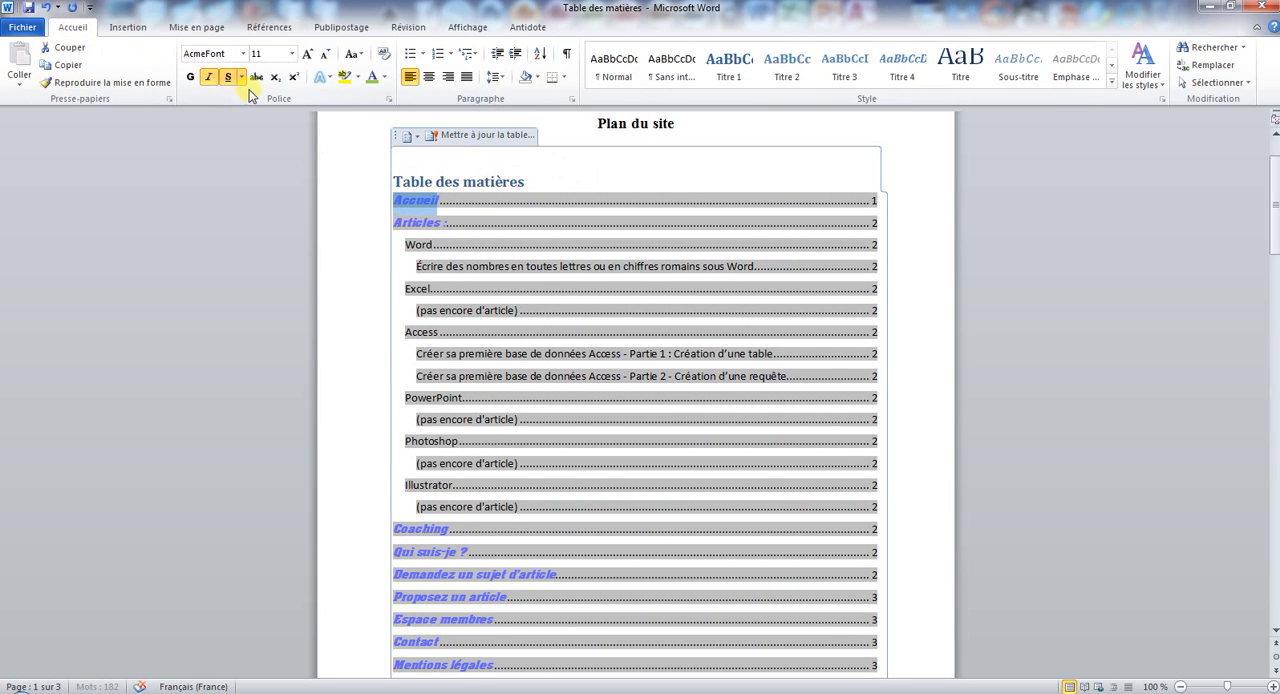
double_click(420, 223)
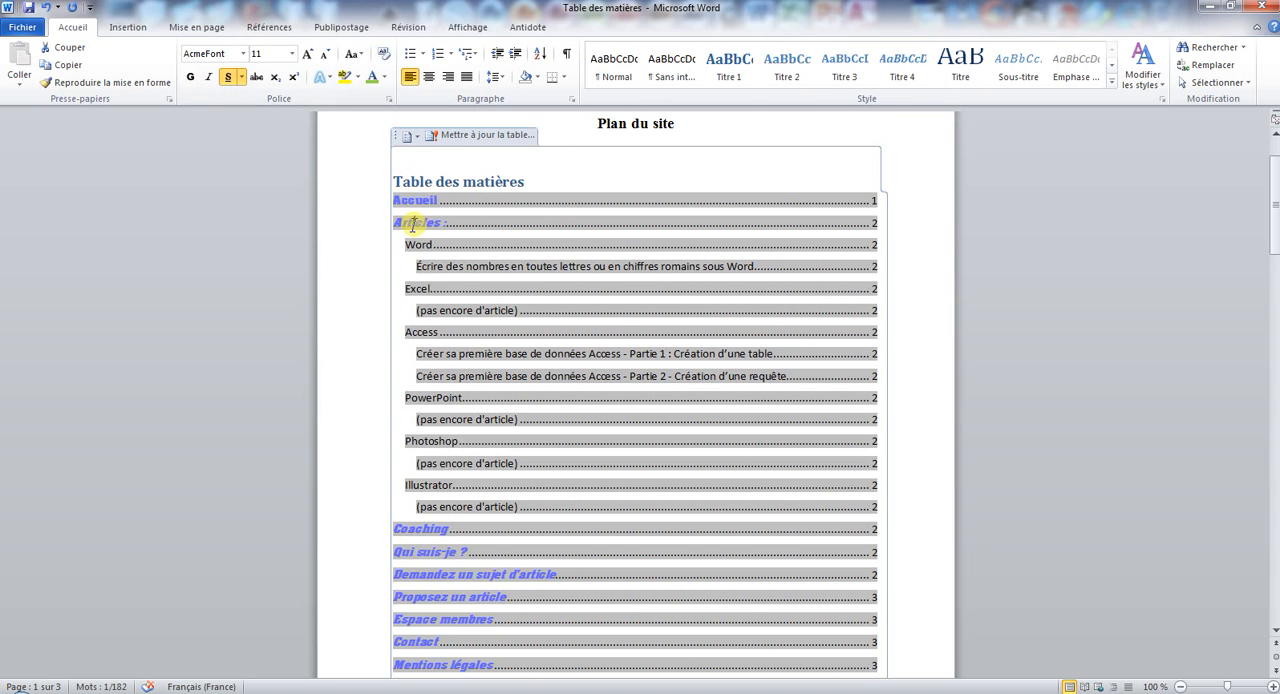
click(383, 77)
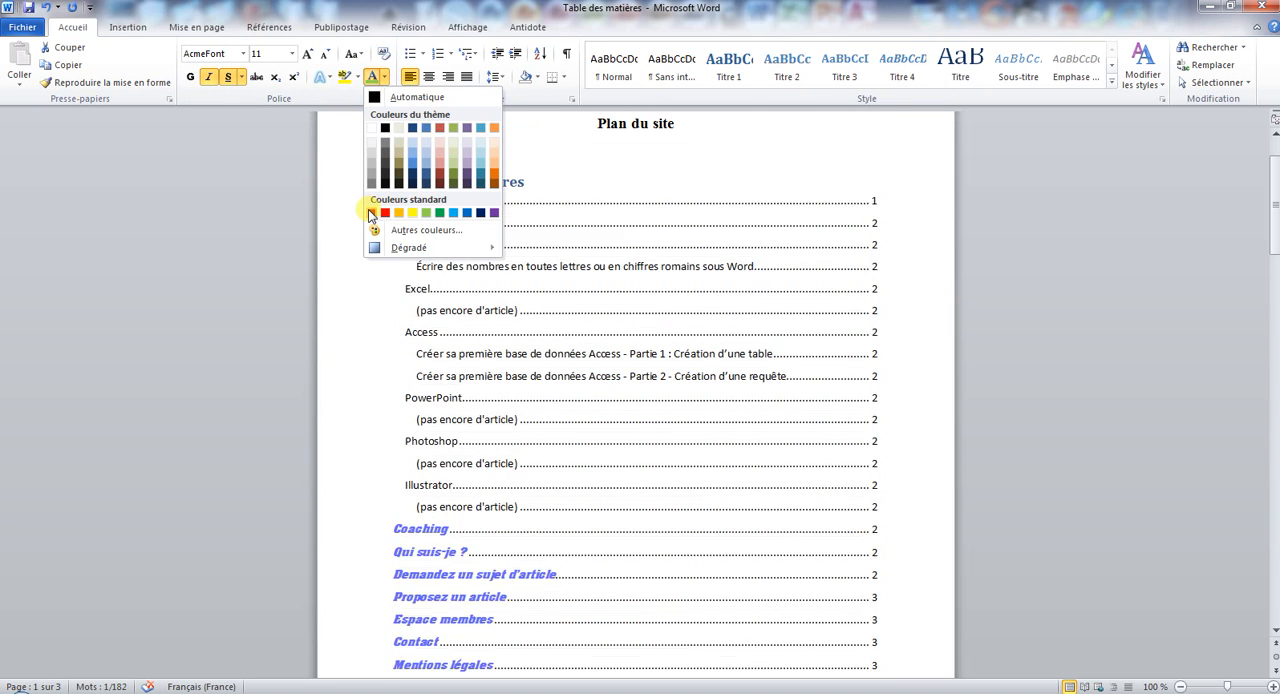
click(368, 209)
click(508, 246)
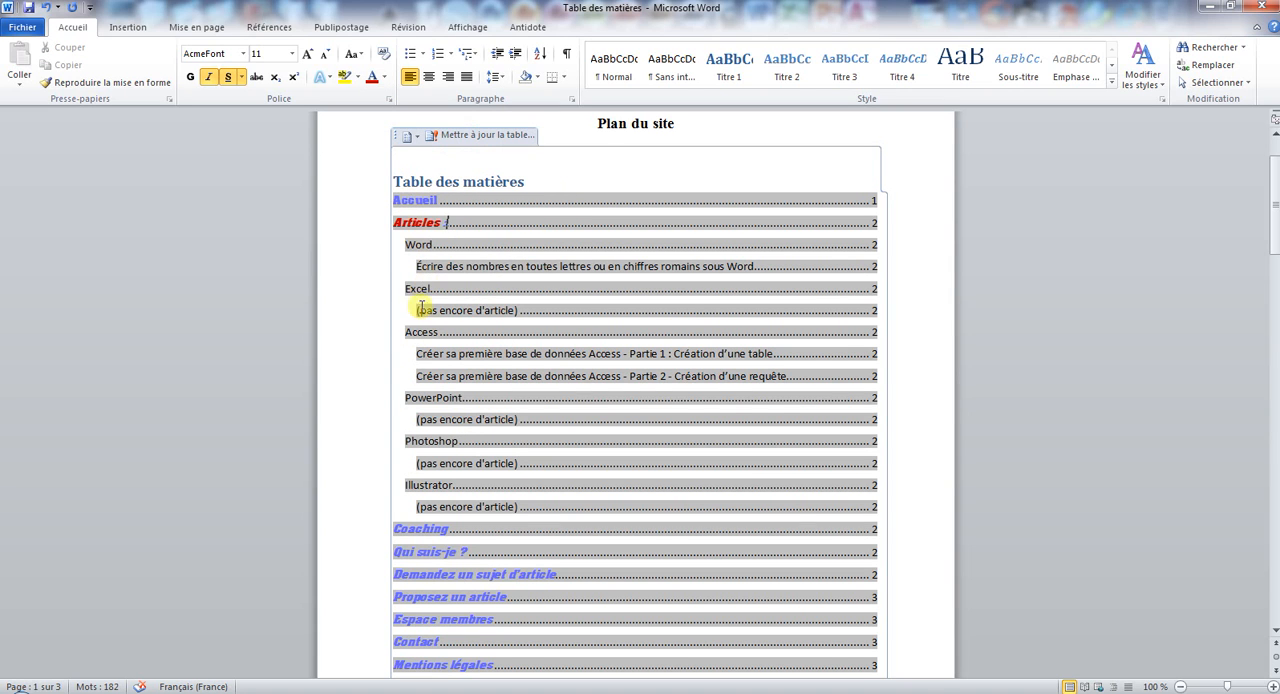
Restore the italics on the Accueil entry and apply the dark red font colour to the Accueil and Coaching entries.
scroll(456, 463, down, 3)
scroll(433, 436, up, 3)
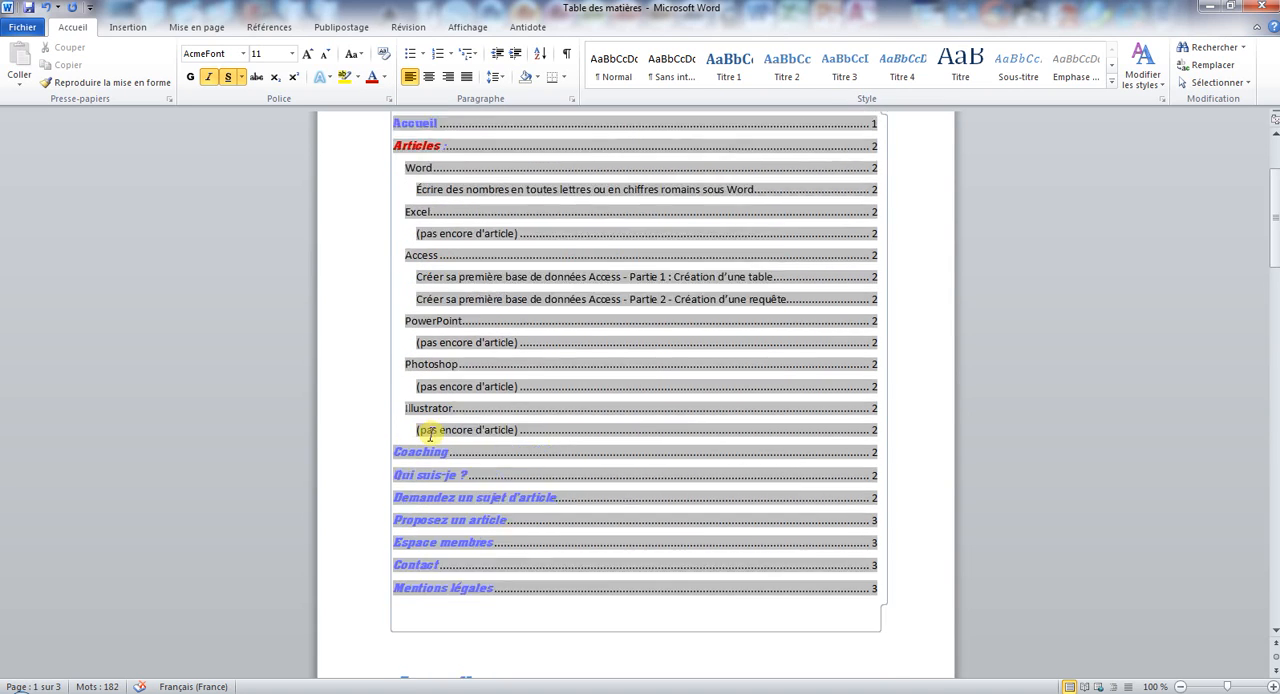
double_click(400, 200)
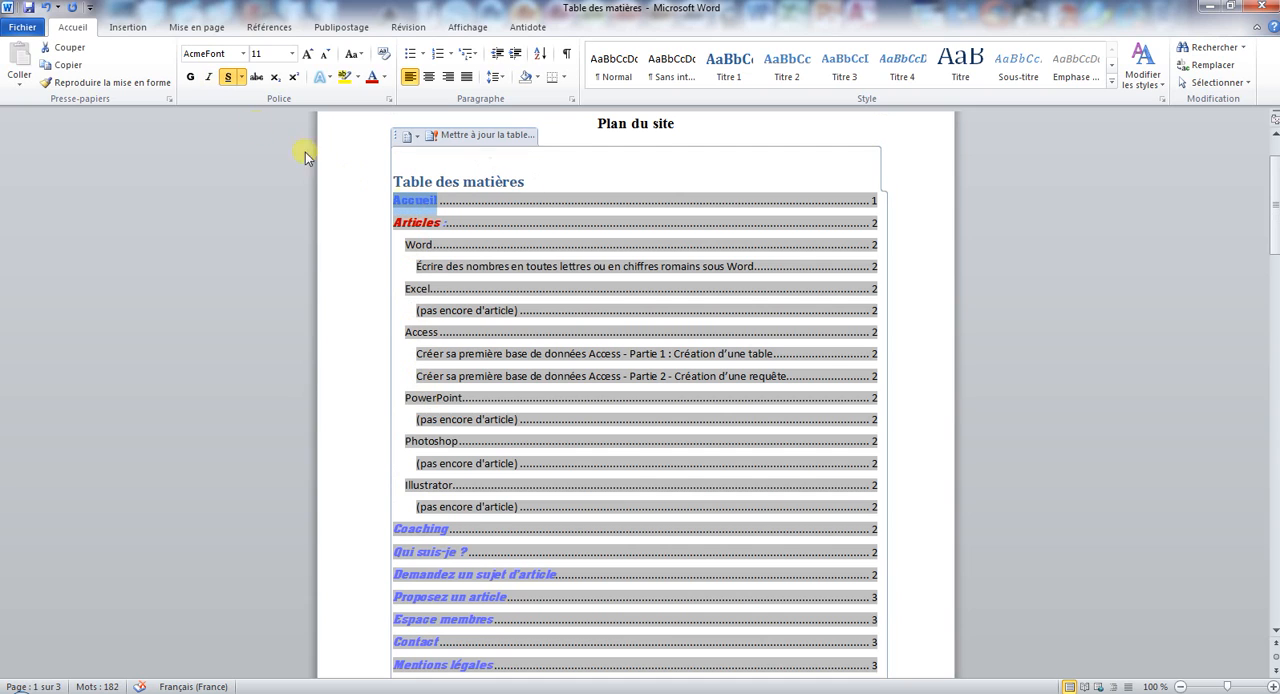
click(207, 78)
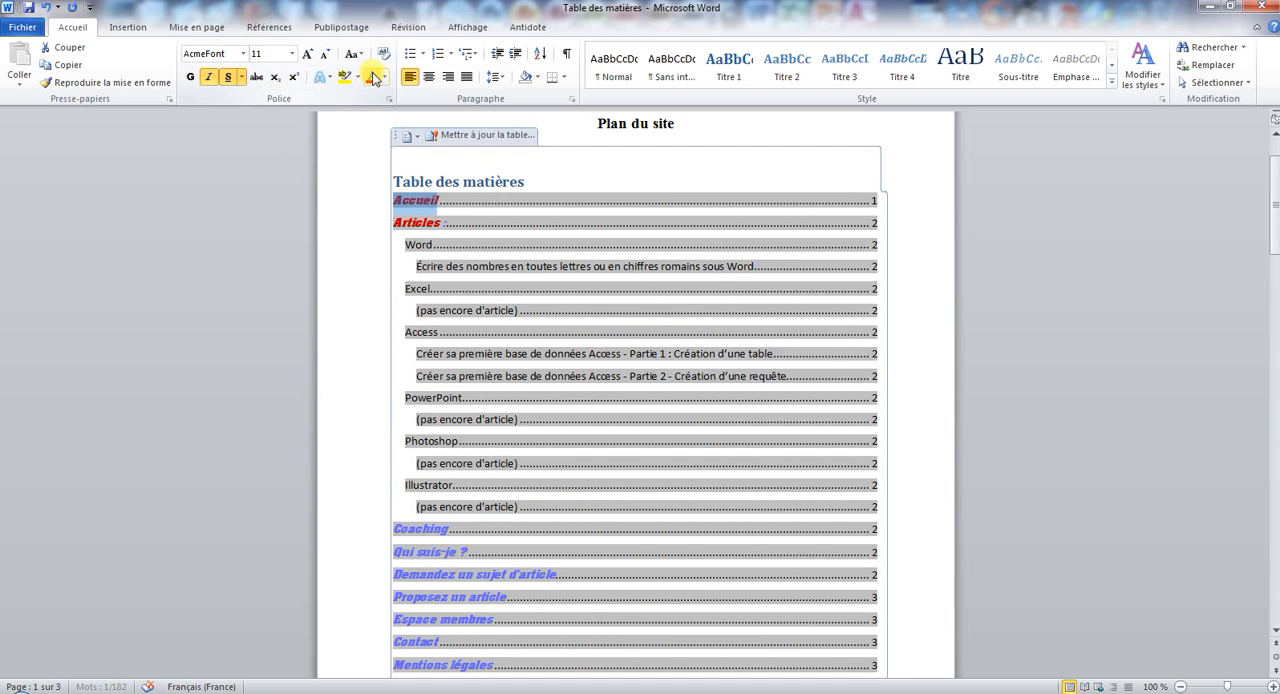
double_click(428, 530)
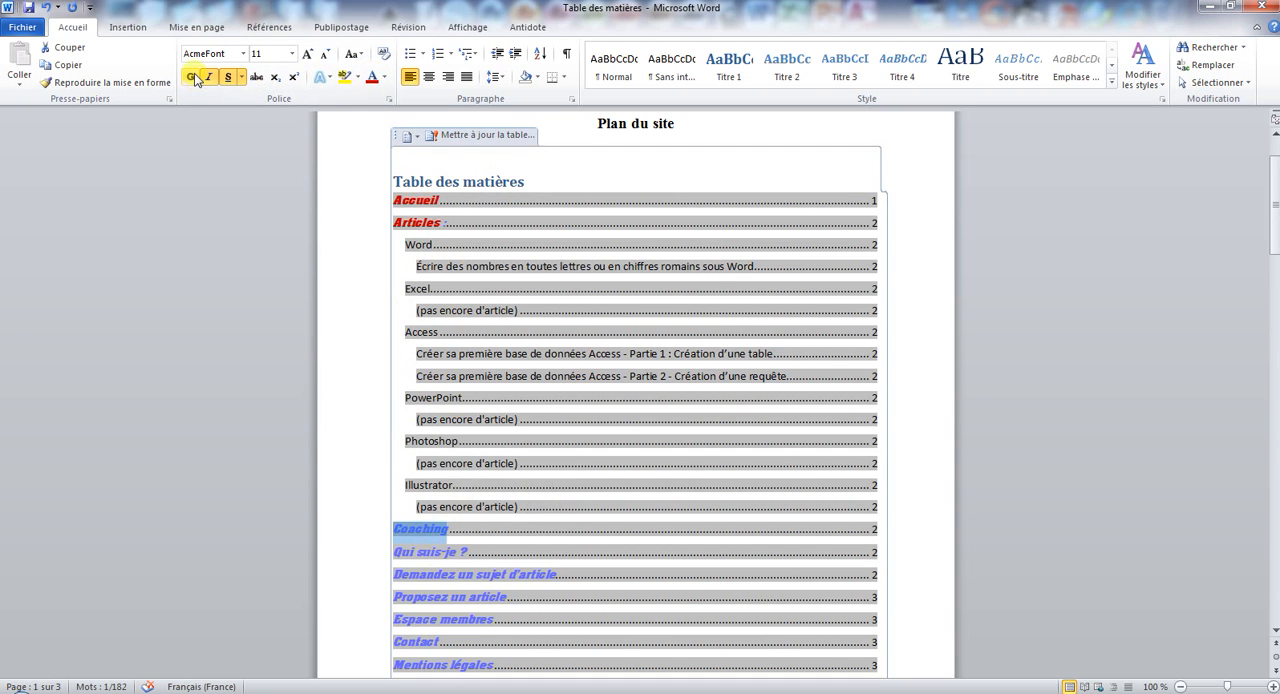
click(370, 77)
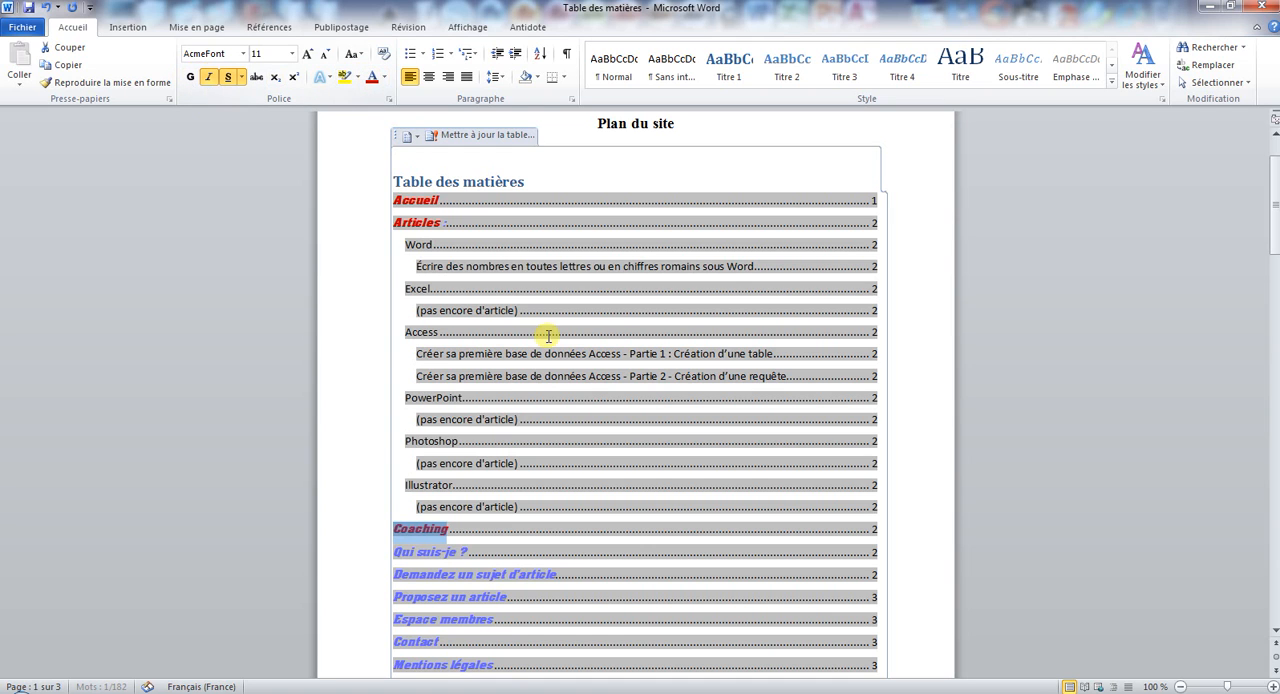
click(543, 339)
Update the entire table of contents with the Mettre à jour toute la table option.
scroll(545, 345, down, 2)
scroll(543, 343, down, 2)
scroll(500, 329, up, 6)
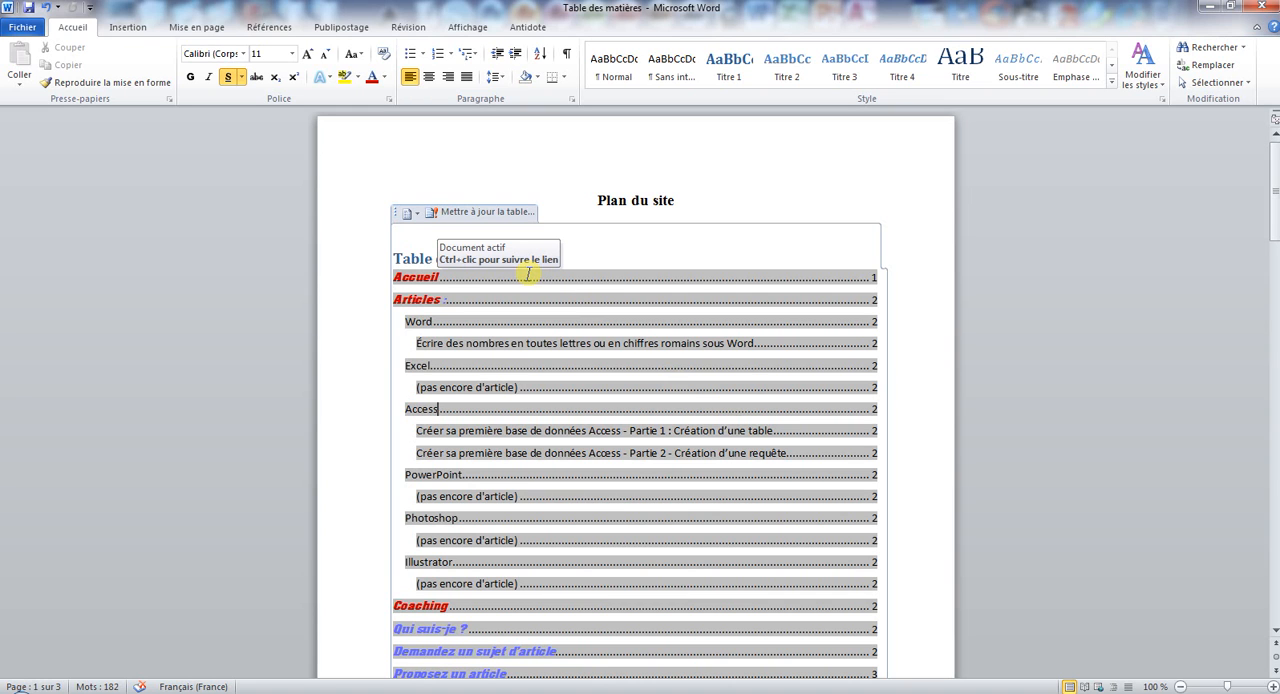
click(420, 259)
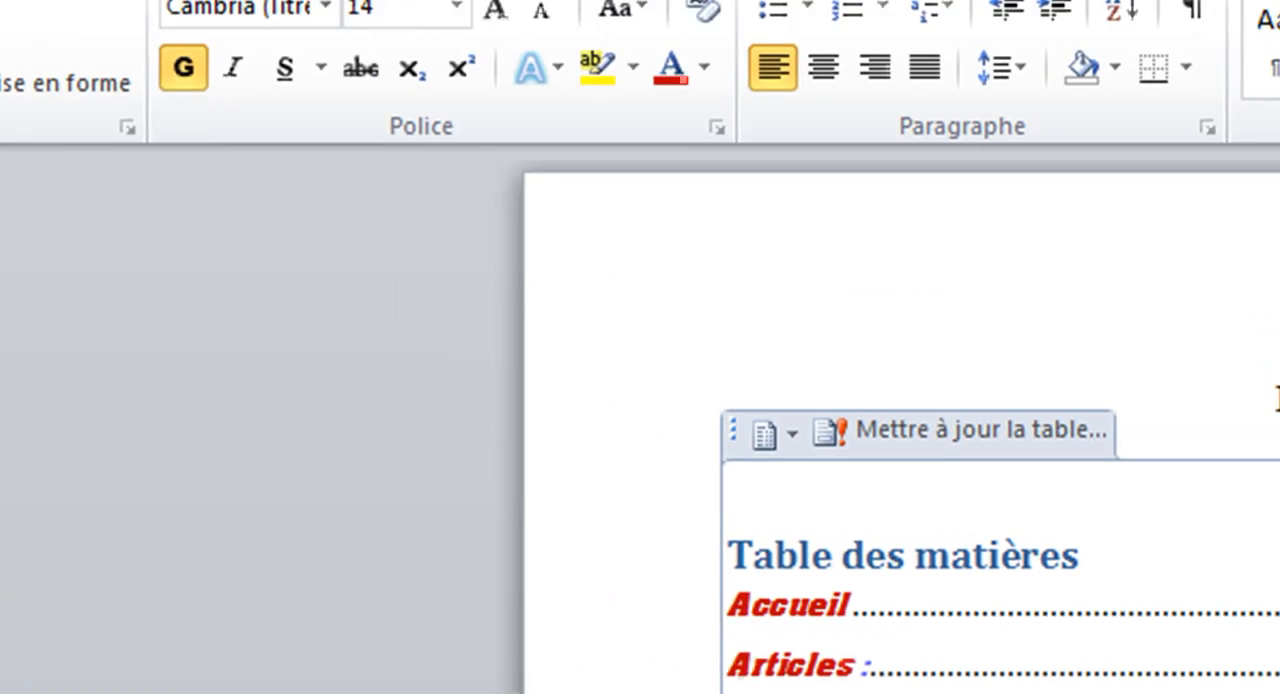
click(620, 58)
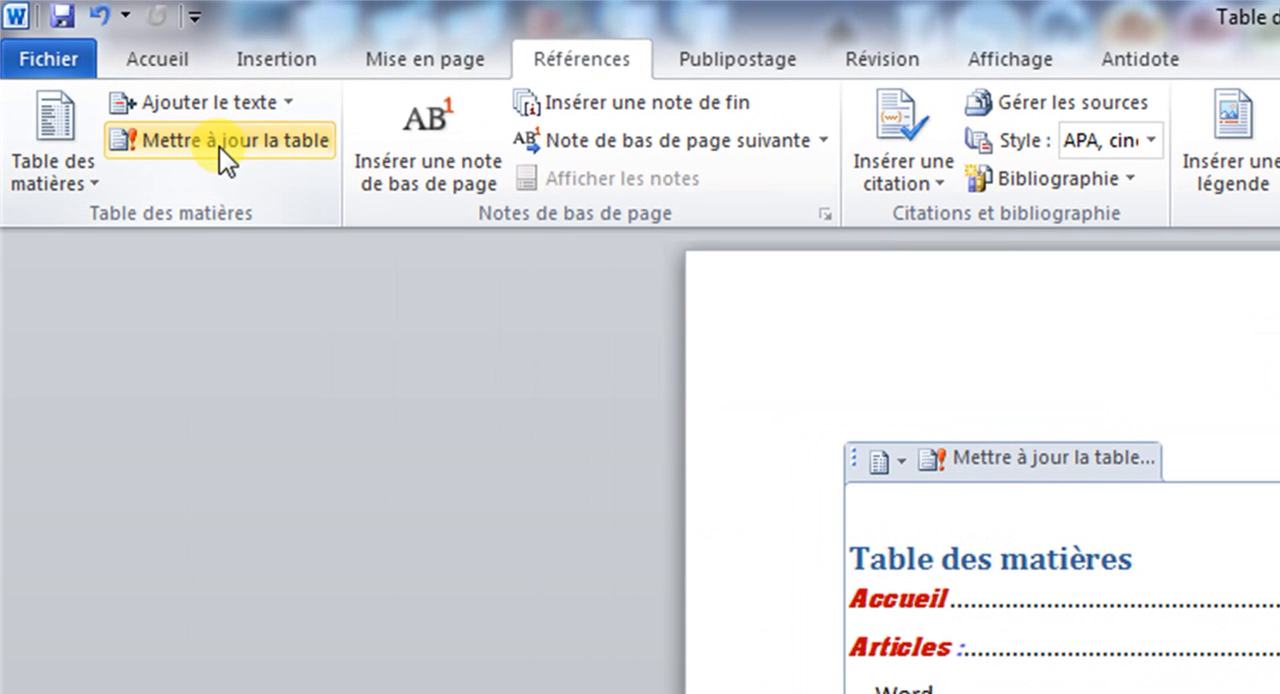
click(222, 147)
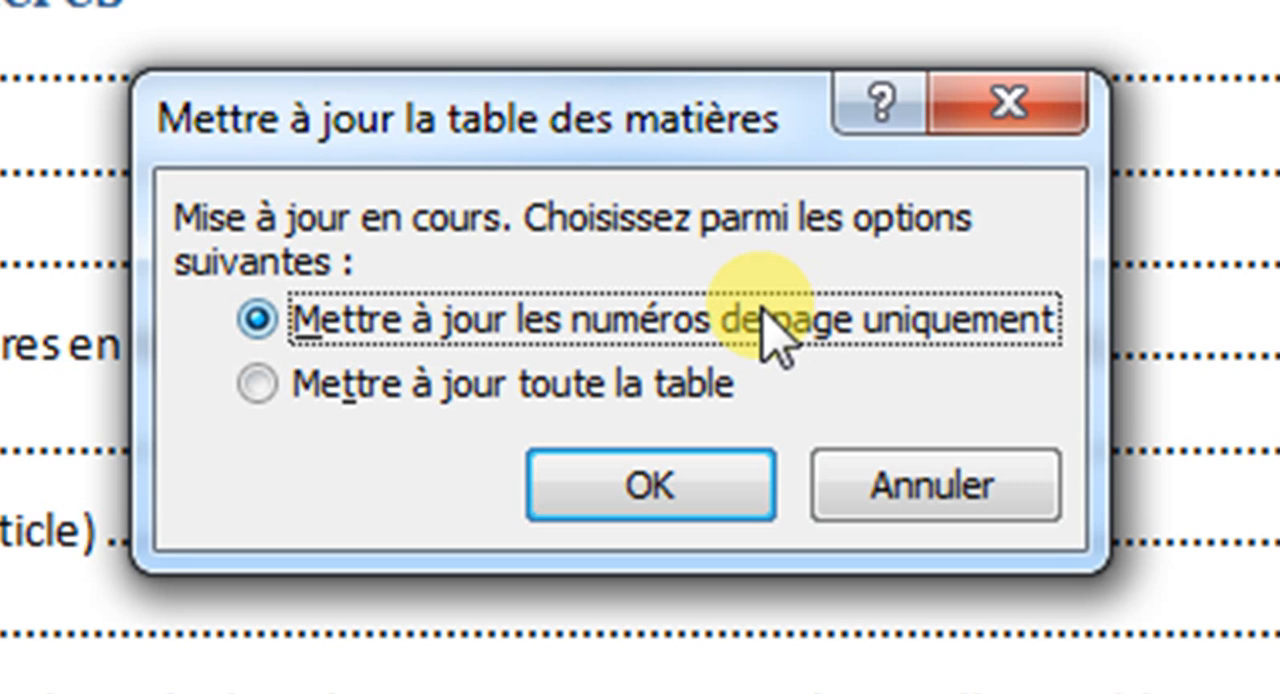
click(296, 388)
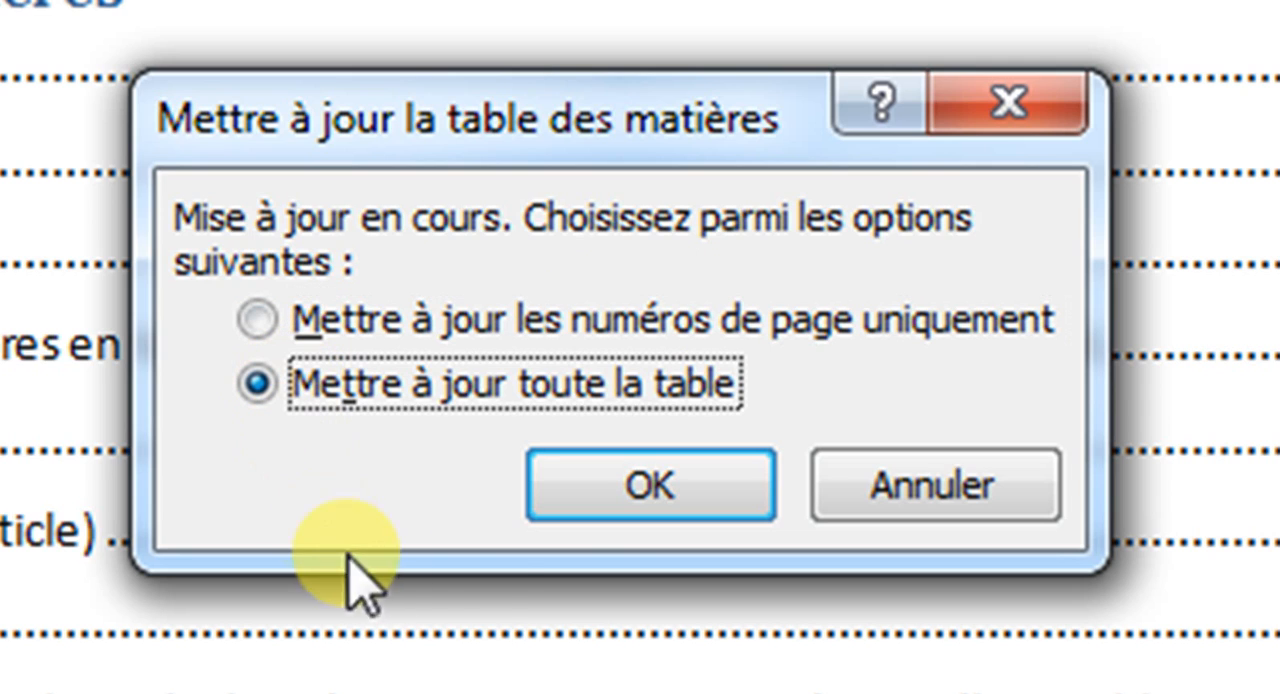
click(630, 500)
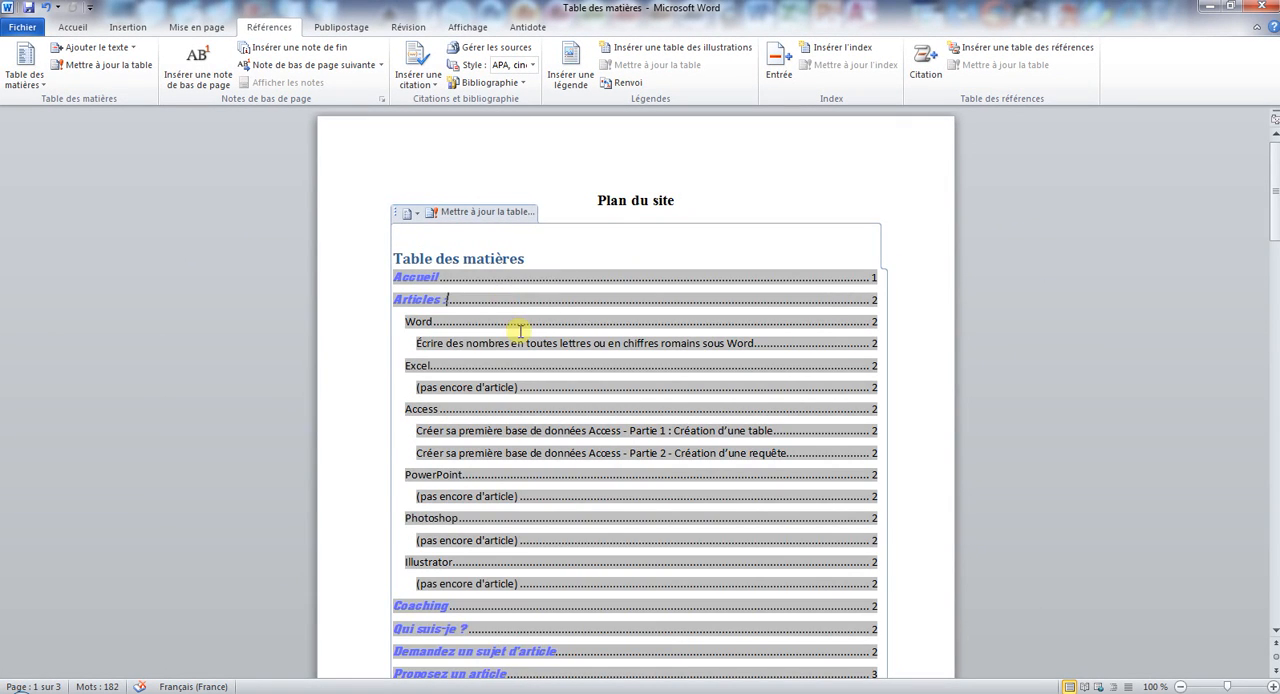
Recolour the Accueil and Articles entries of the updated table of contents dark red.
scroll(520, 331, down, 2)
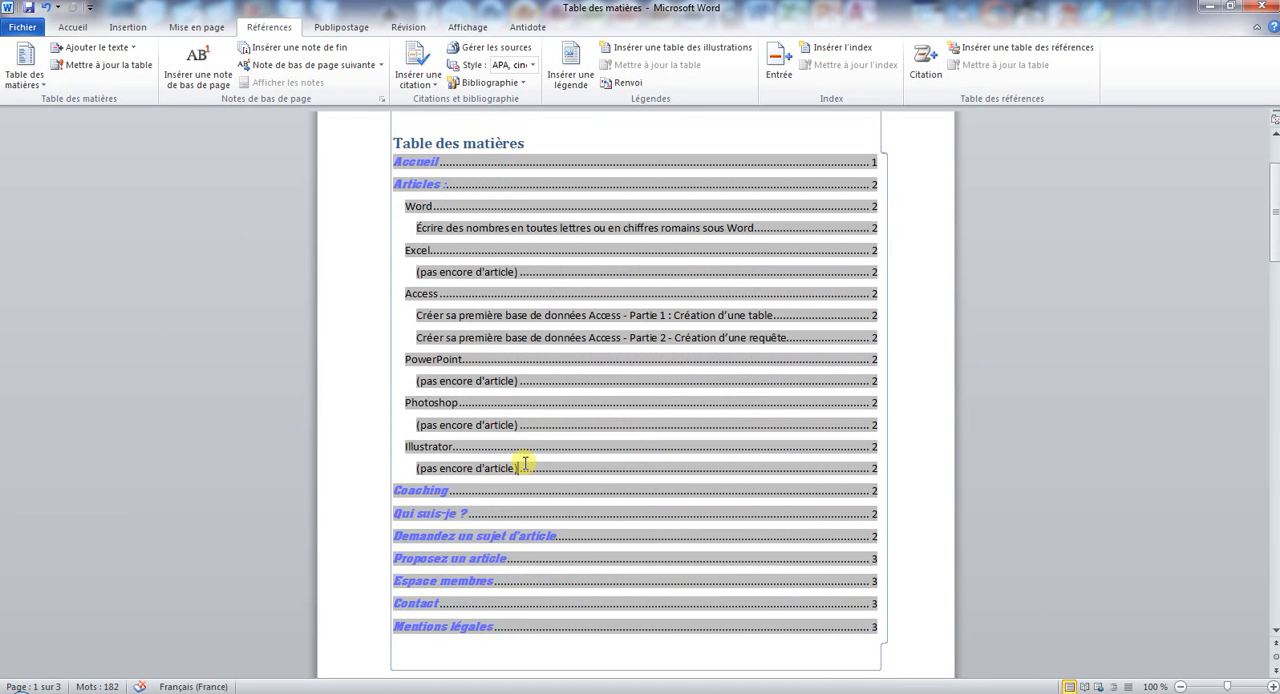
double_click(409, 161)
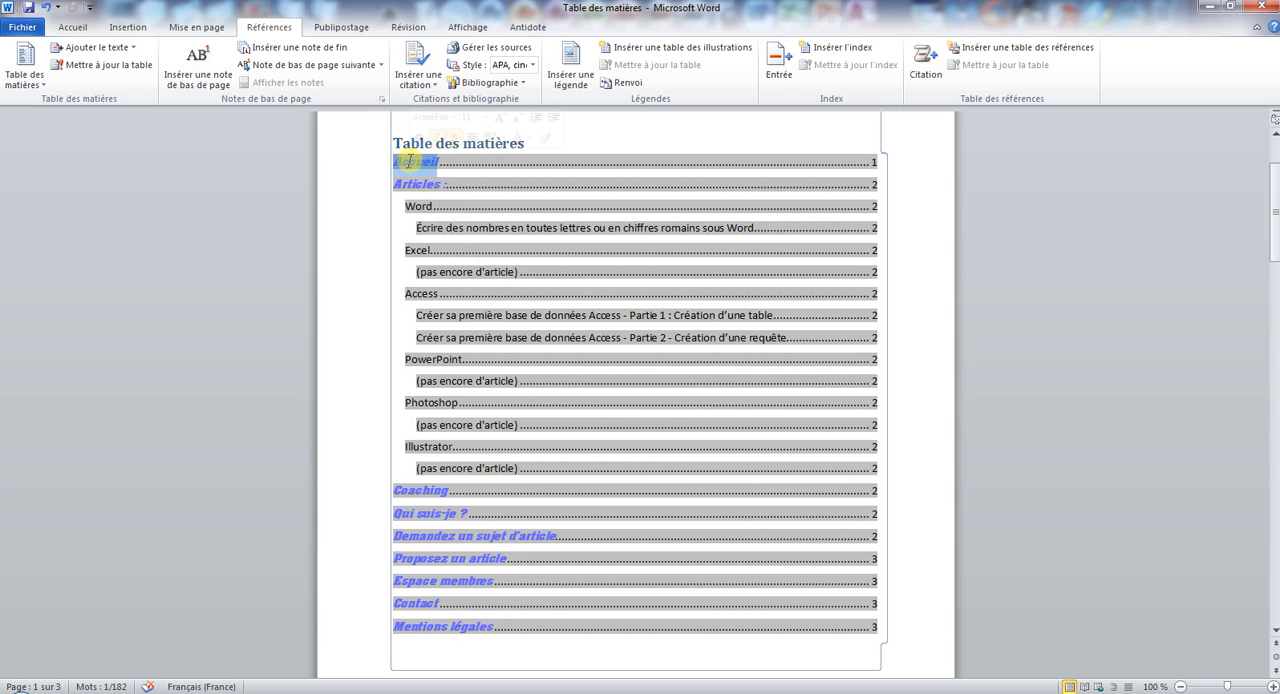
click(86, 27)
click(373, 80)
double_click(416, 184)
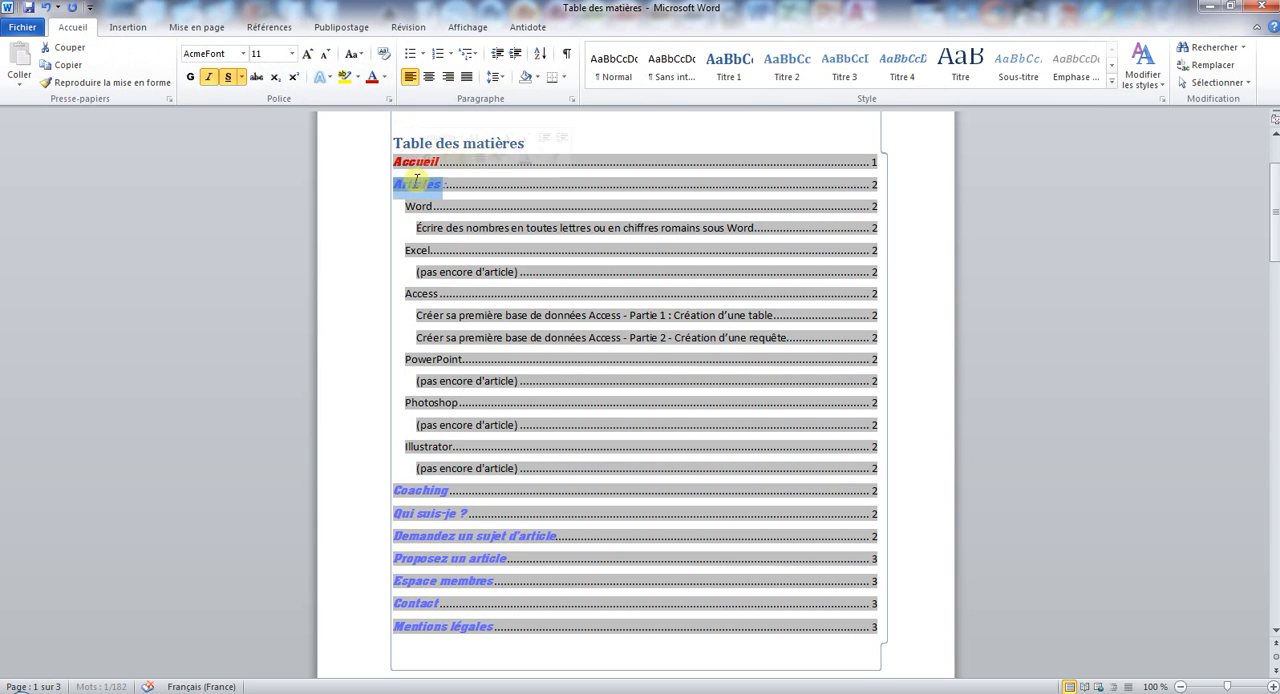
click(372, 78)
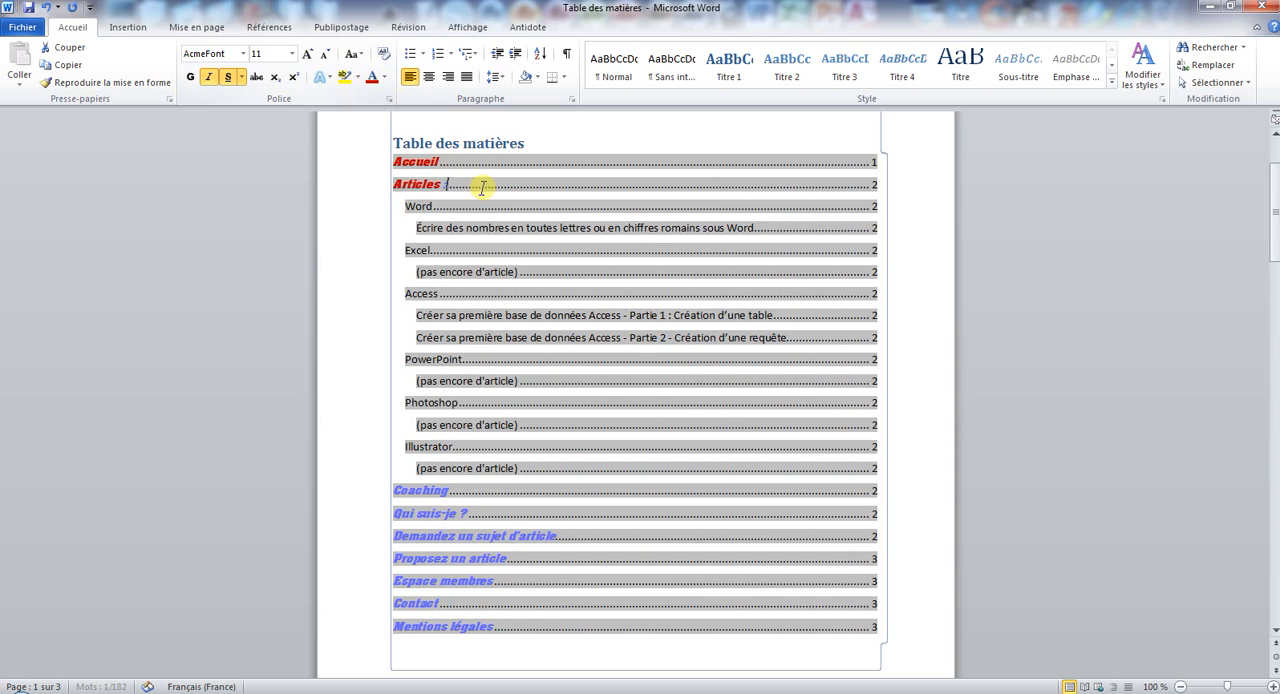
click(490, 195)
Compare the page numbers in the table of contents with the headings on the document's pages.
scroll(495, 205, down, 3)
scroll(498, 208, down, 8)
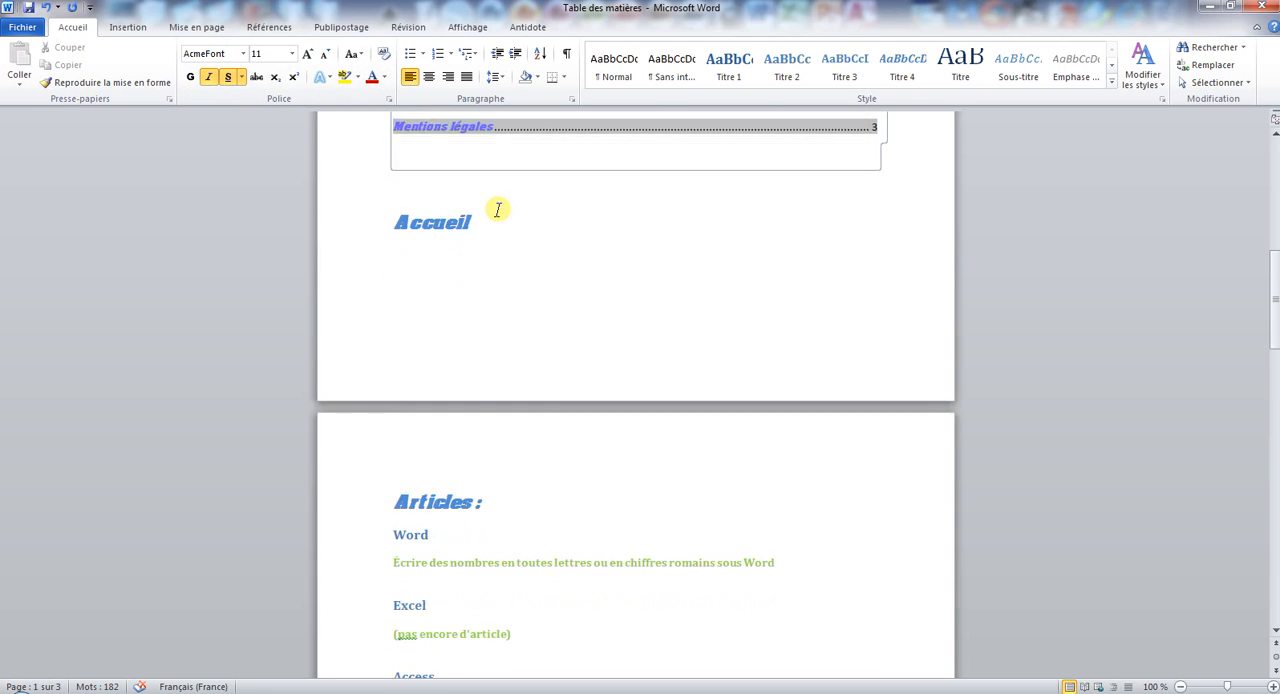
scroll(476, 205, up, 6)
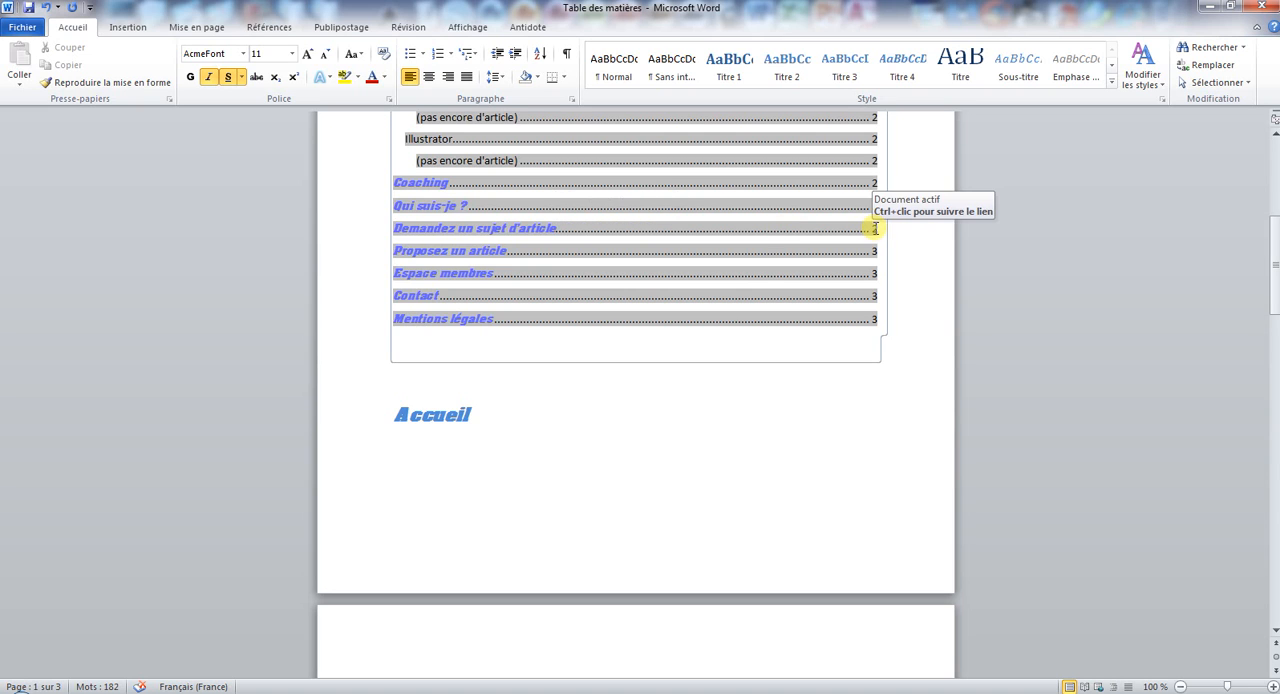
scroll(883, 297, down, 5)
scroll(872, 410, down, 15)
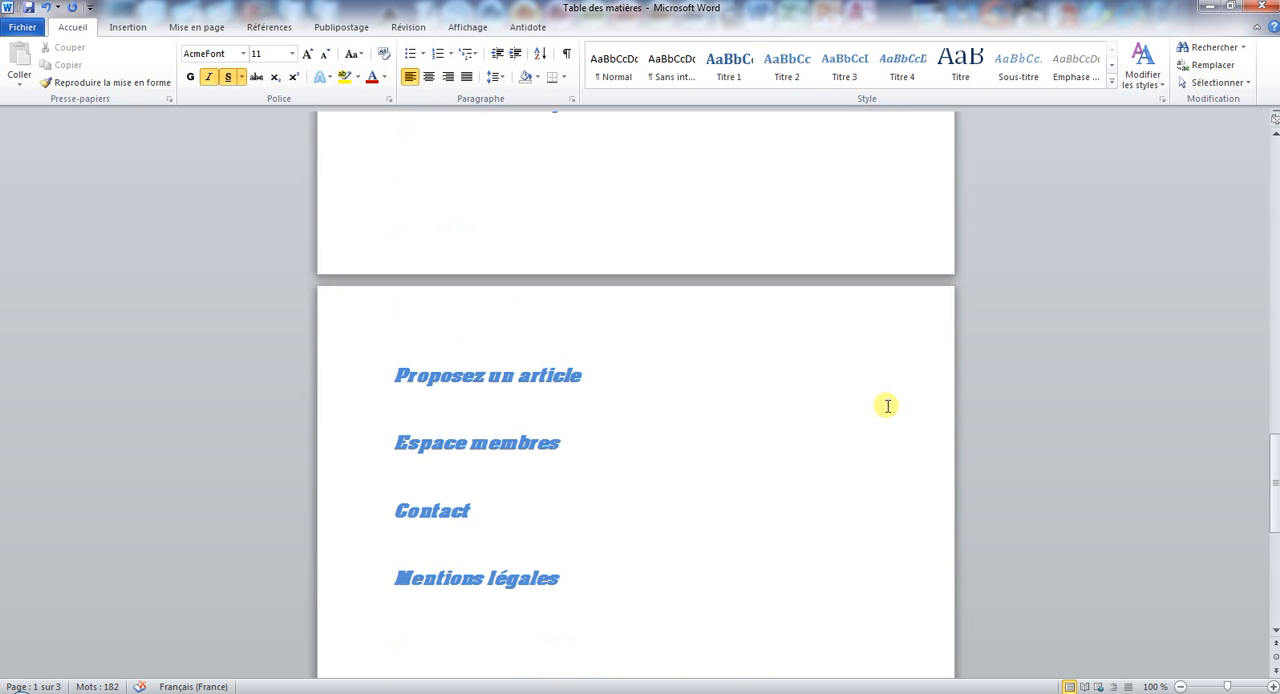
Check the headings on pages 2 and 3 against their entries in the table of contents, and return to the document's title.
scroll(683, 340, down, 5)
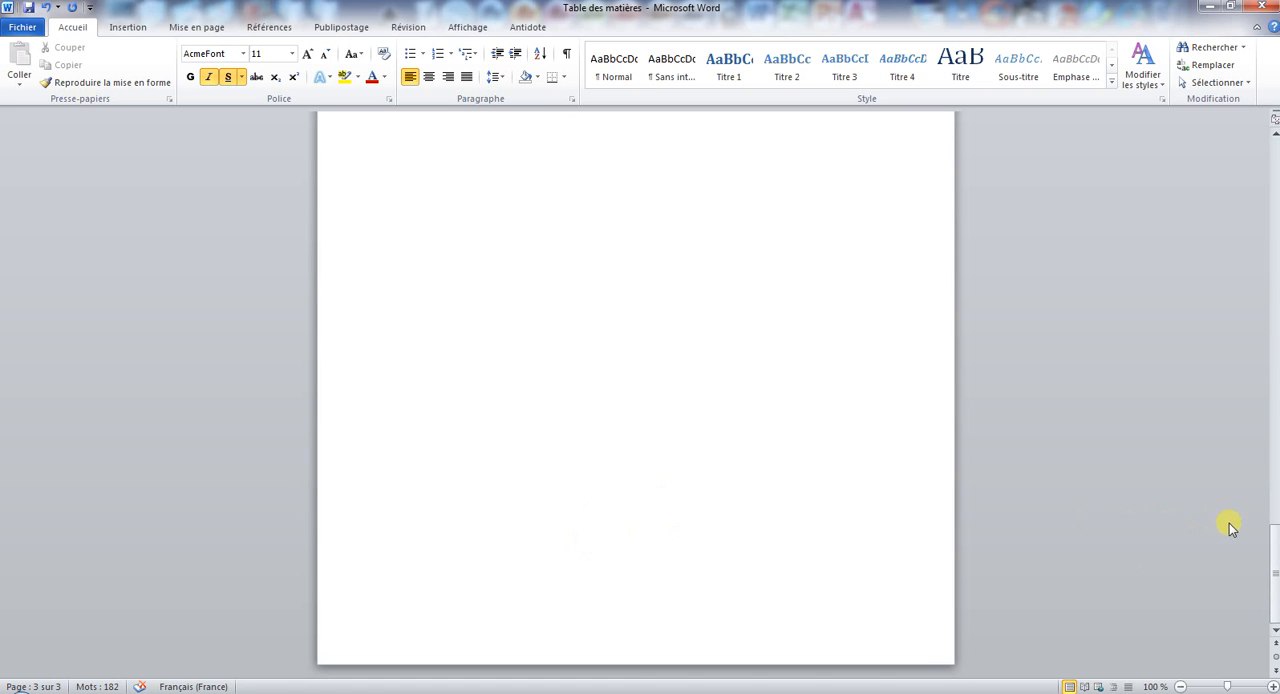
drag(1271, 548, 1266, 354)
click(704, 323)
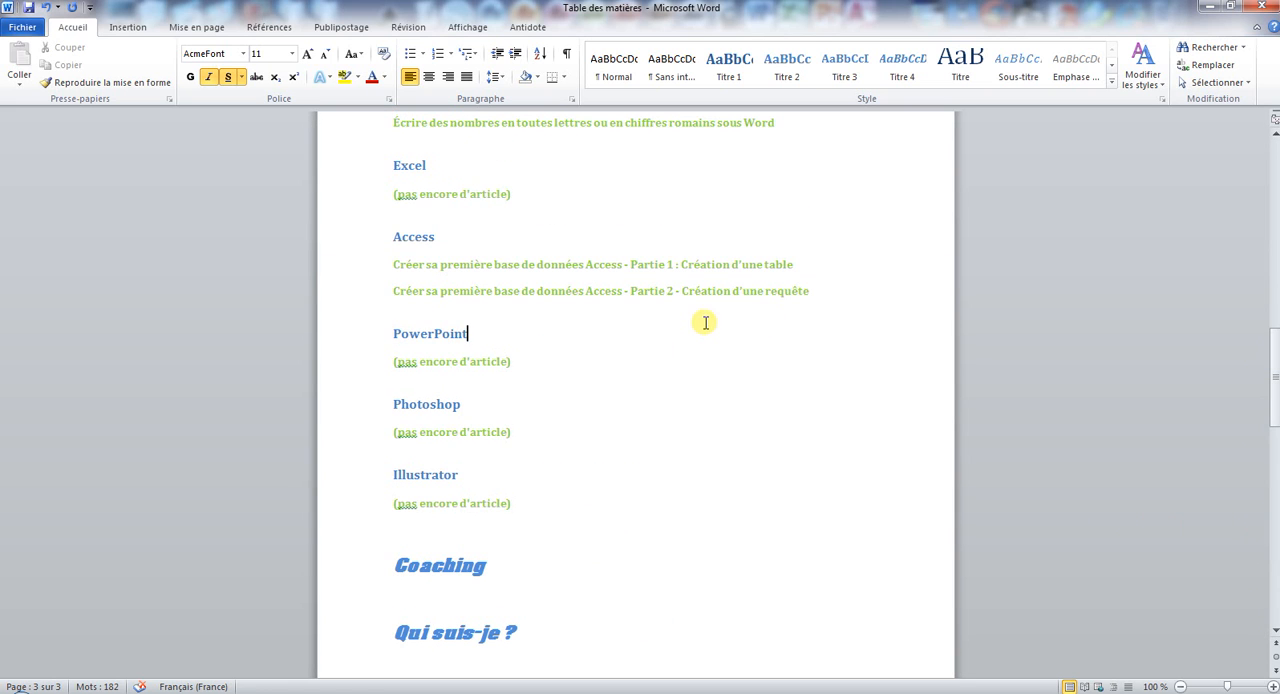
scroll(1220, 555, up, 5)
scroll(1220, 555, up, 10)
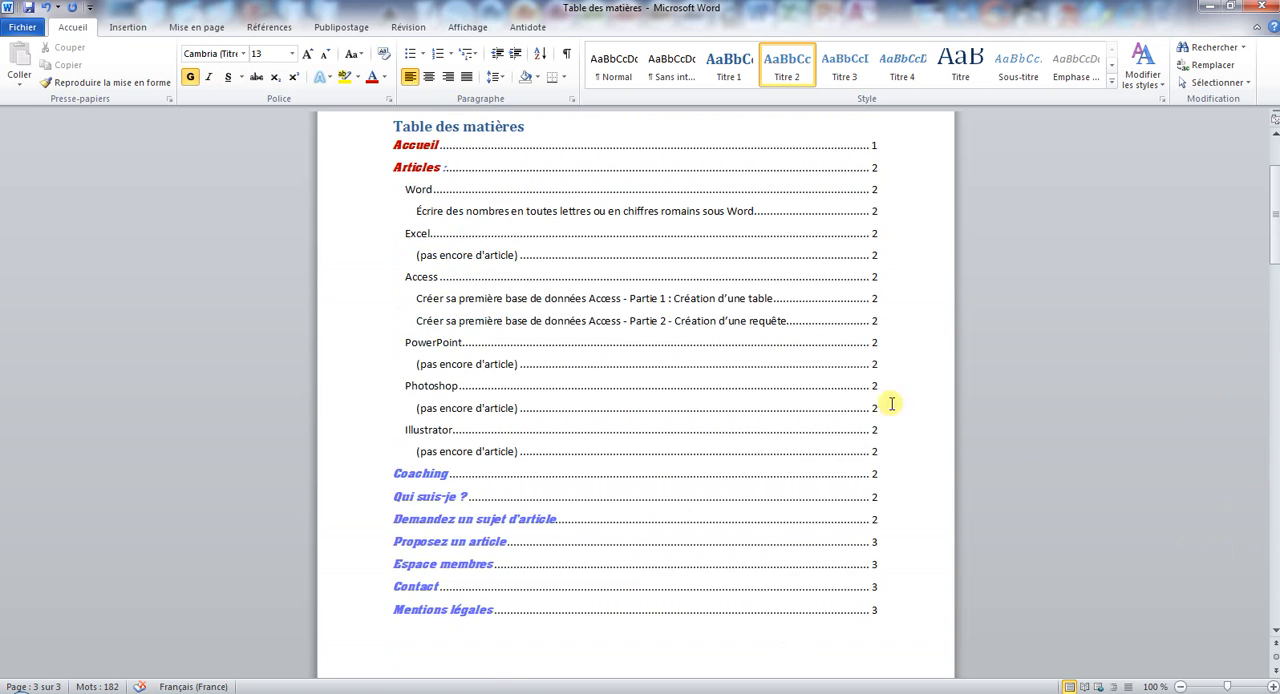
click(514, 209)
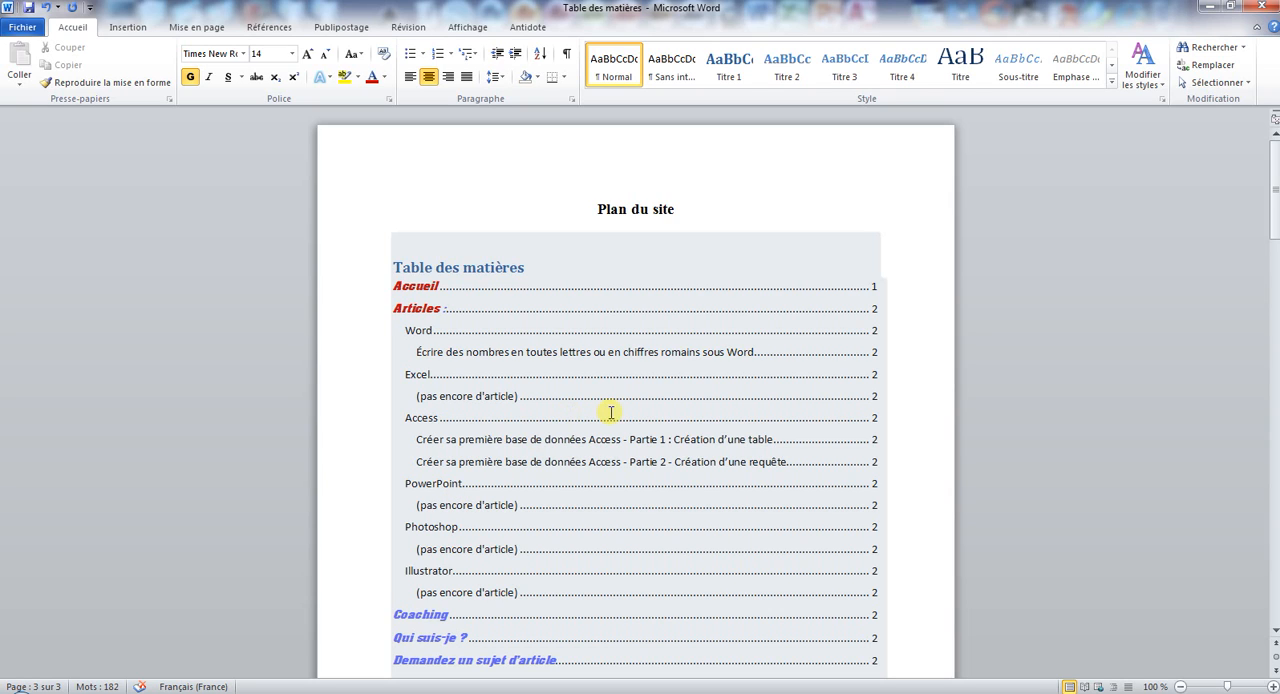
Delete the table of contents with the Supprimer la table des matières command.
click(441, 267)
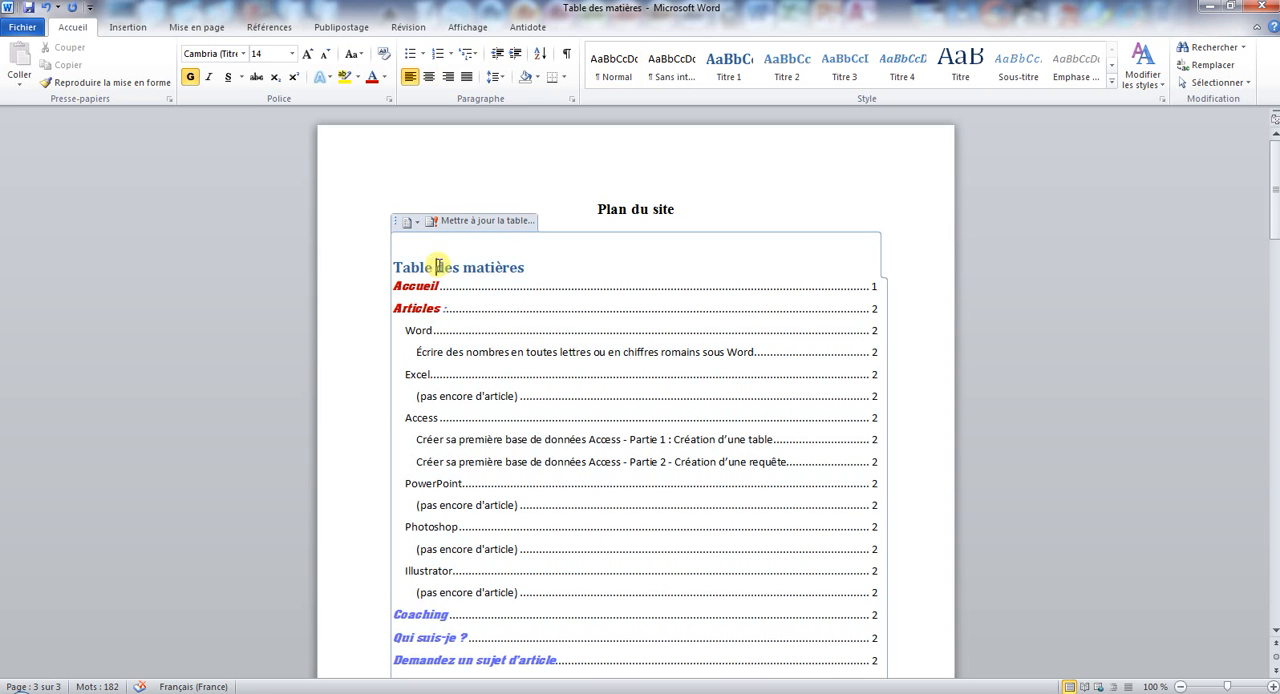
click(410, 226)
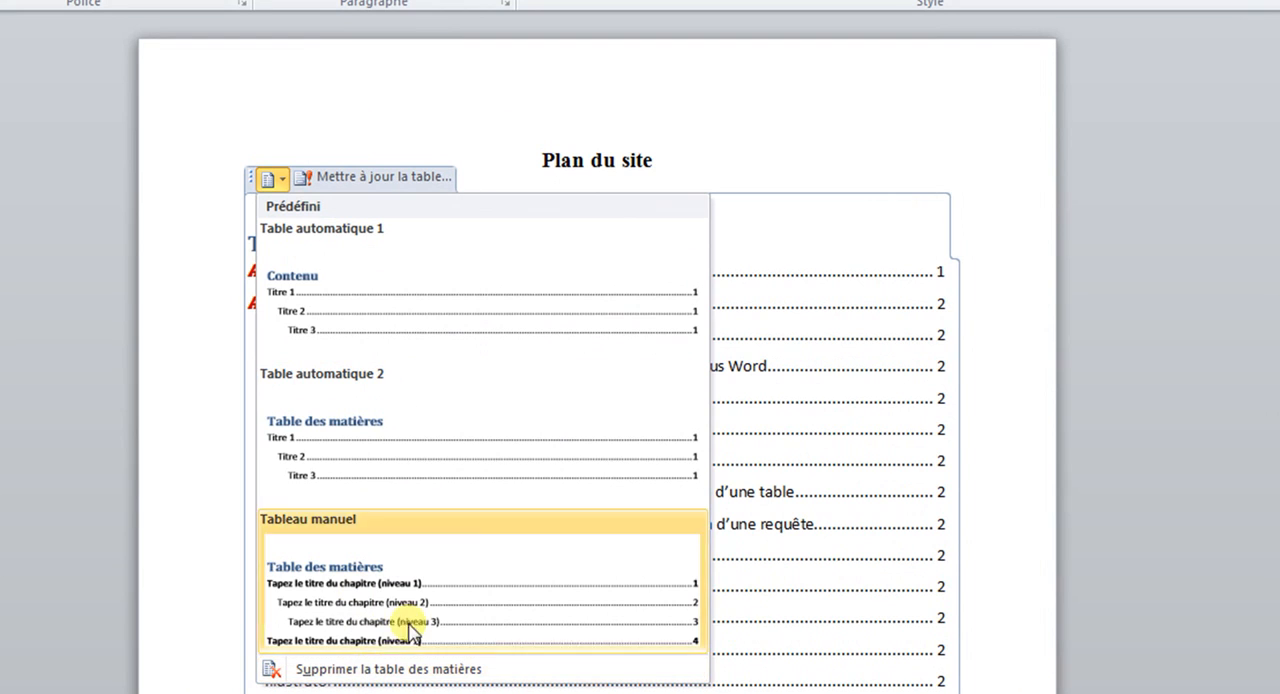
click(812, 325)
click(224, 0)
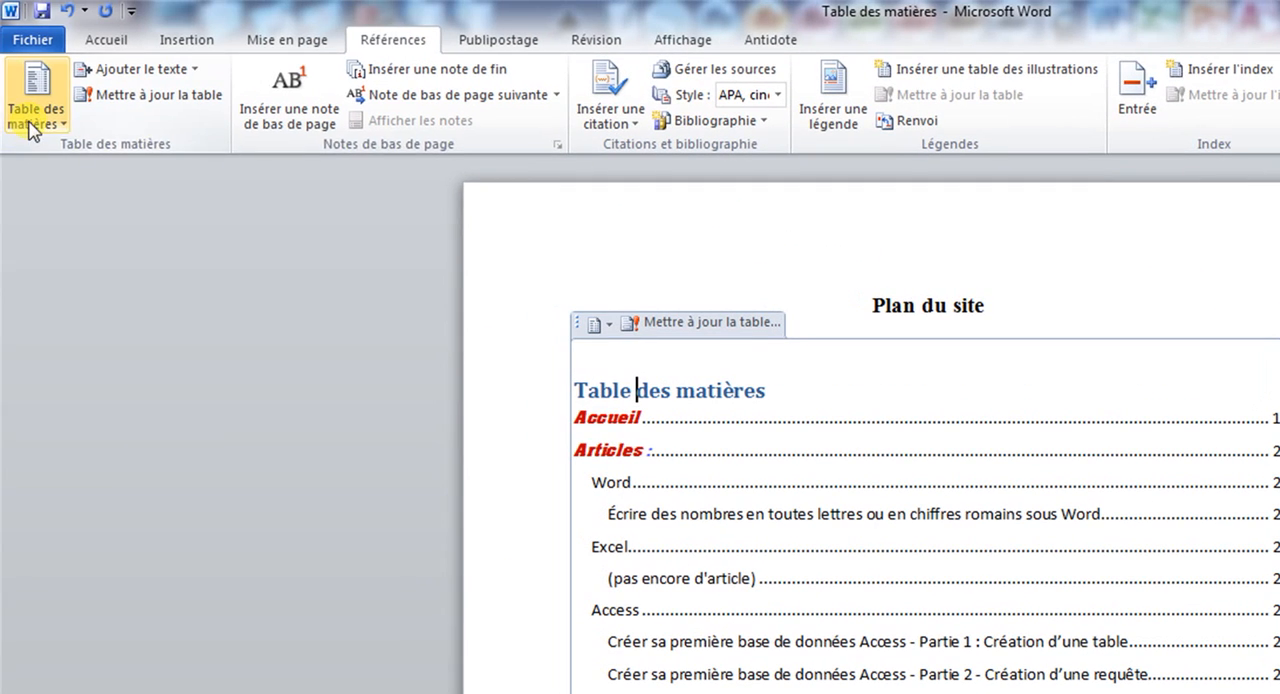
click(35, 124)
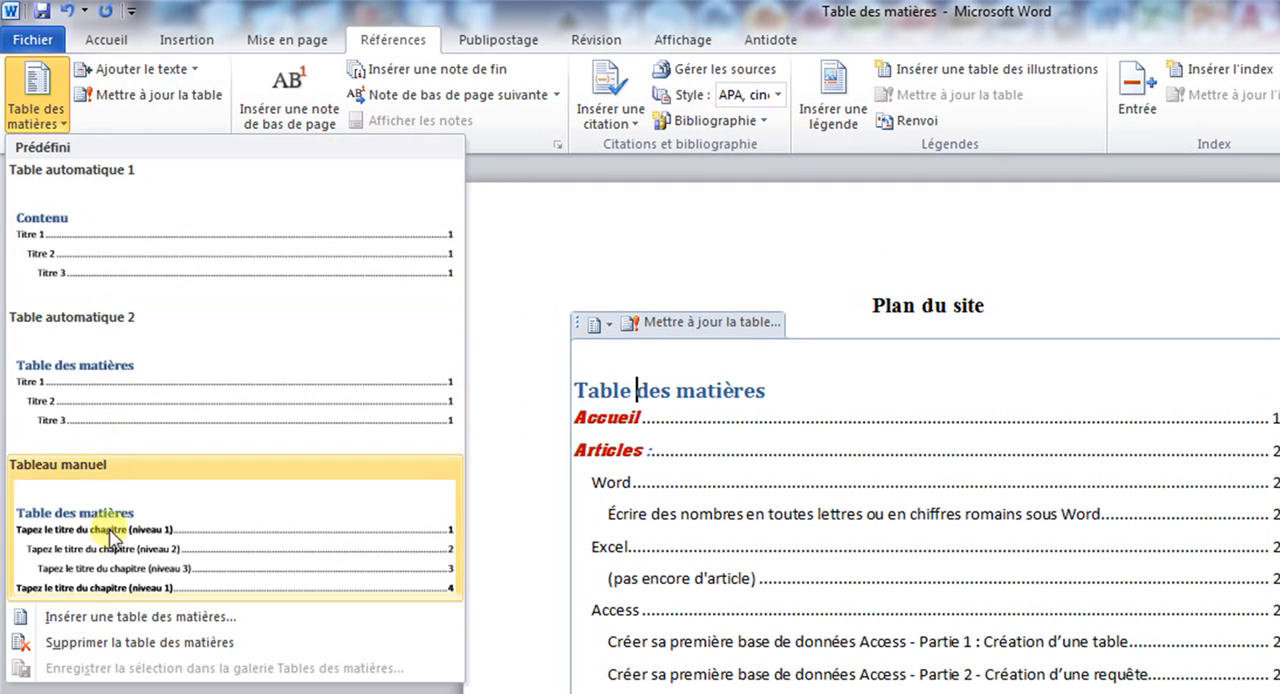
click(128, 645)
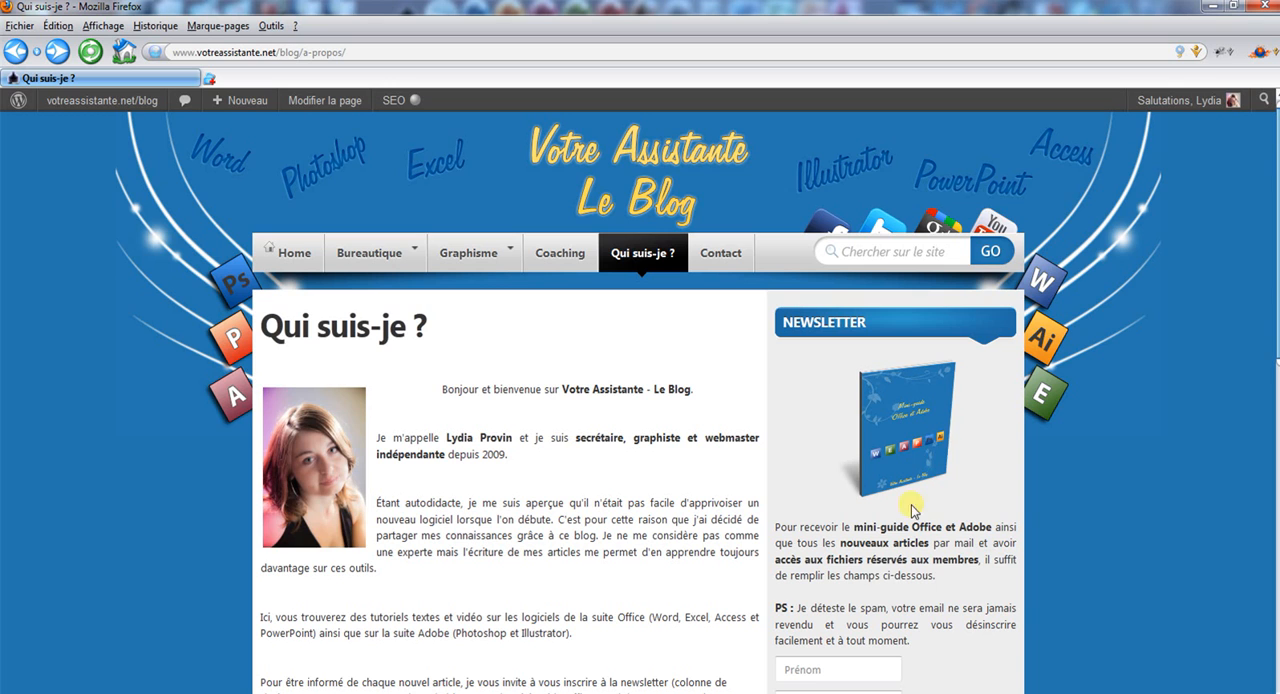
In Firefox, view the newsletter sign-up form on the blog's Qui suis-je ? page and focus its first-name and e-mail fields.
click(850, 669)
scroll(850, 665, down, 2)
click(845, 610)
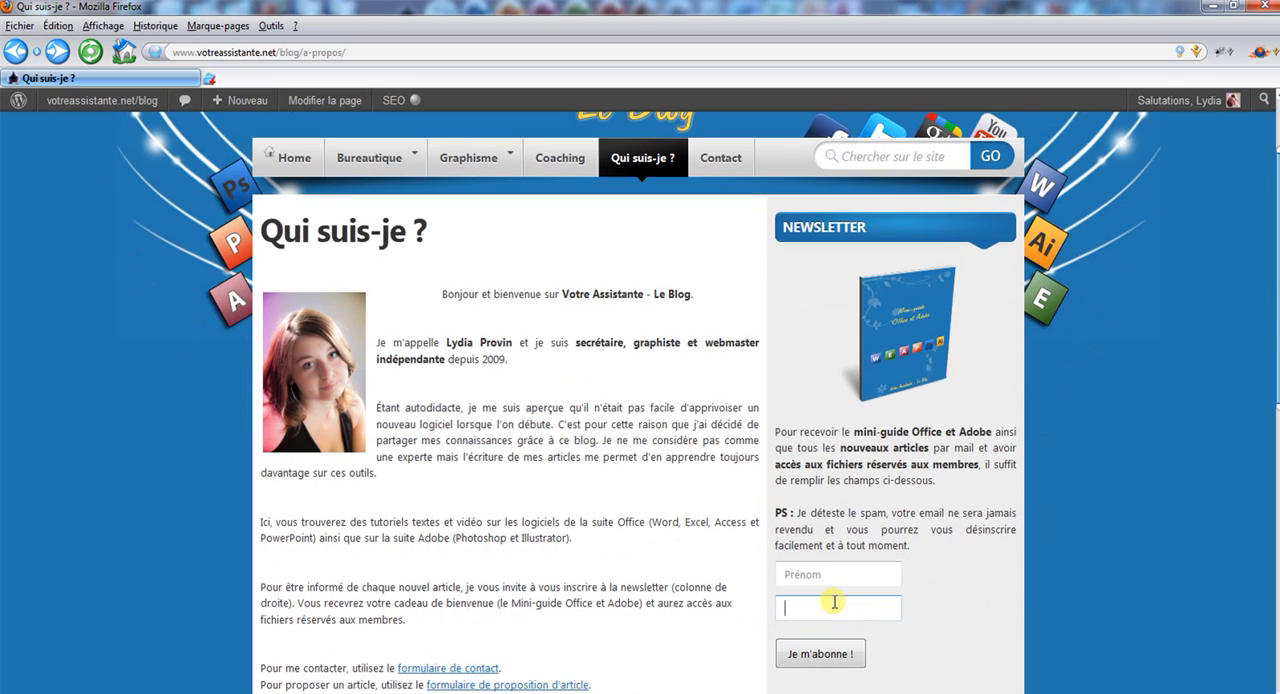